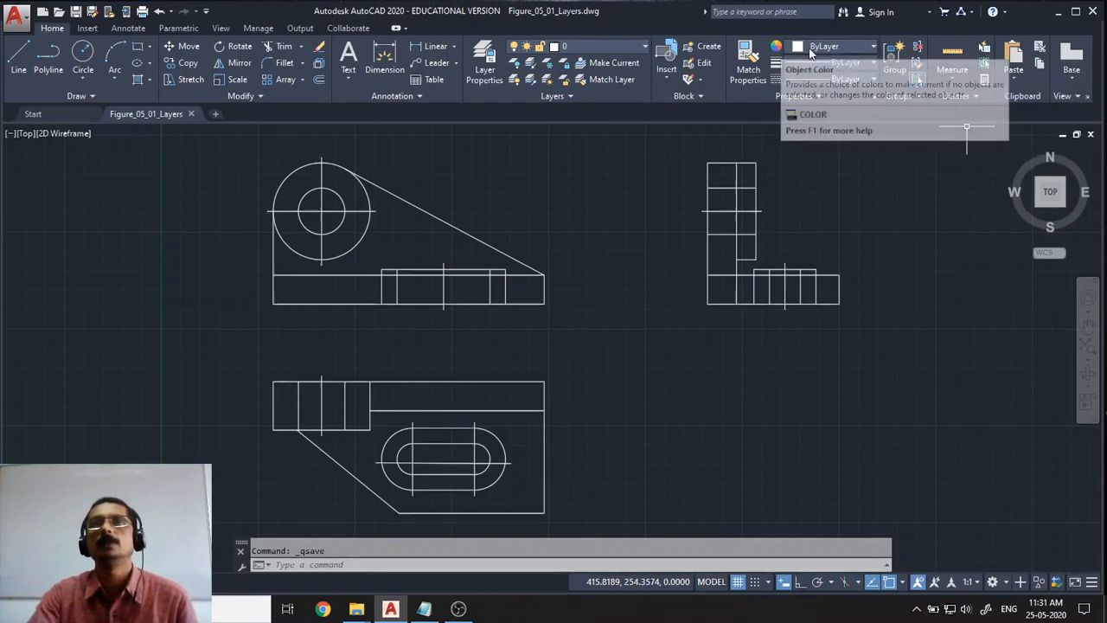
Change the colour of the large outer circle in the front view to yellow (241,235,31)
click(874, 45)
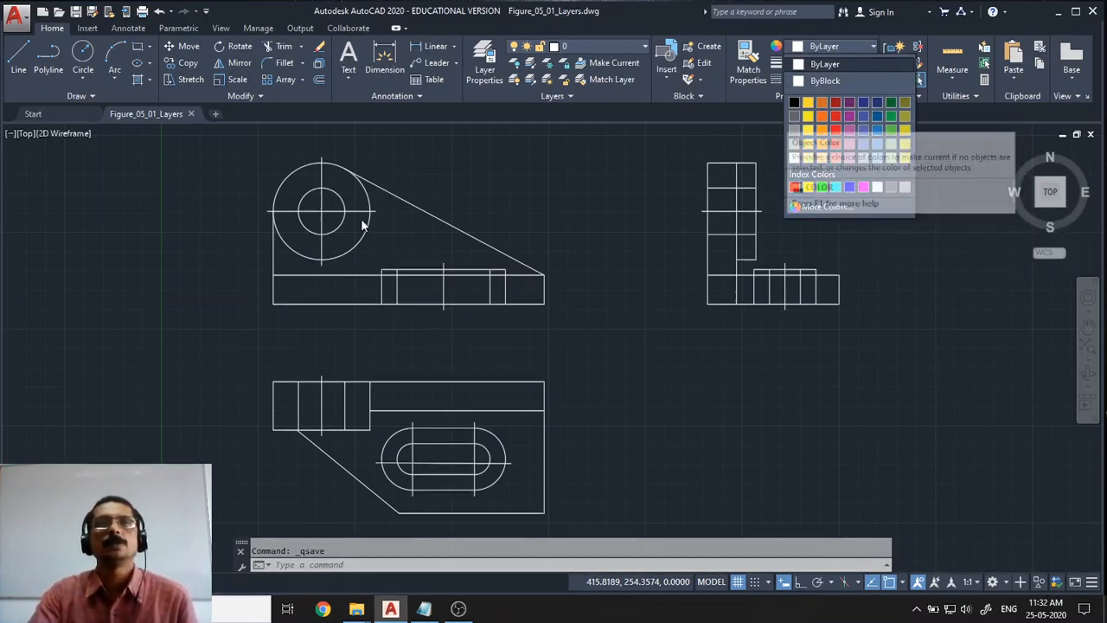
click(338, 270)
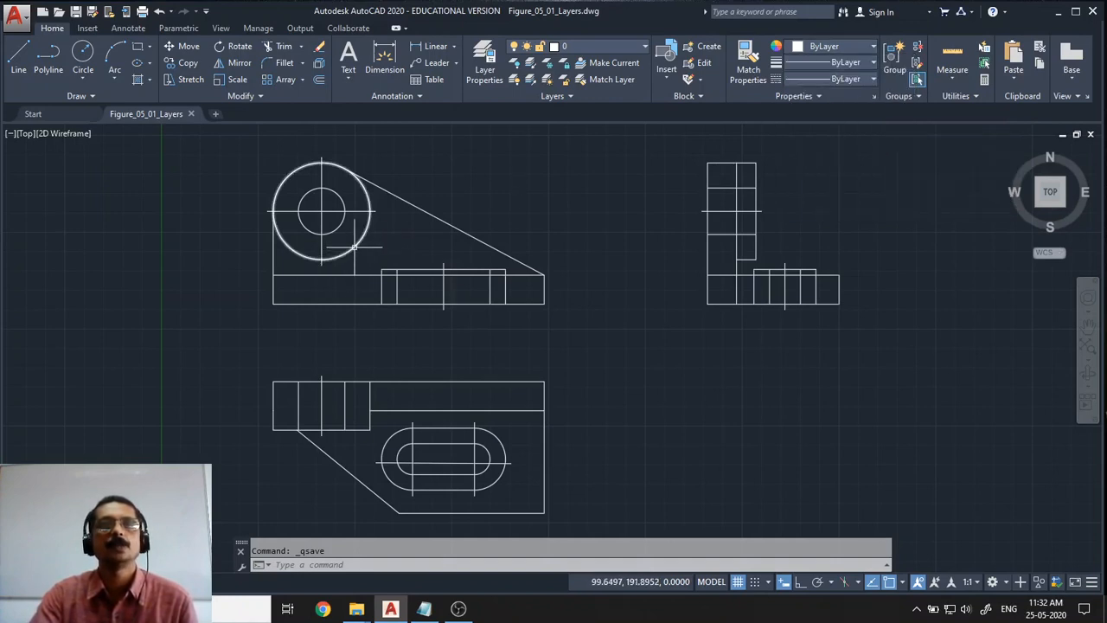
click(353, 247)
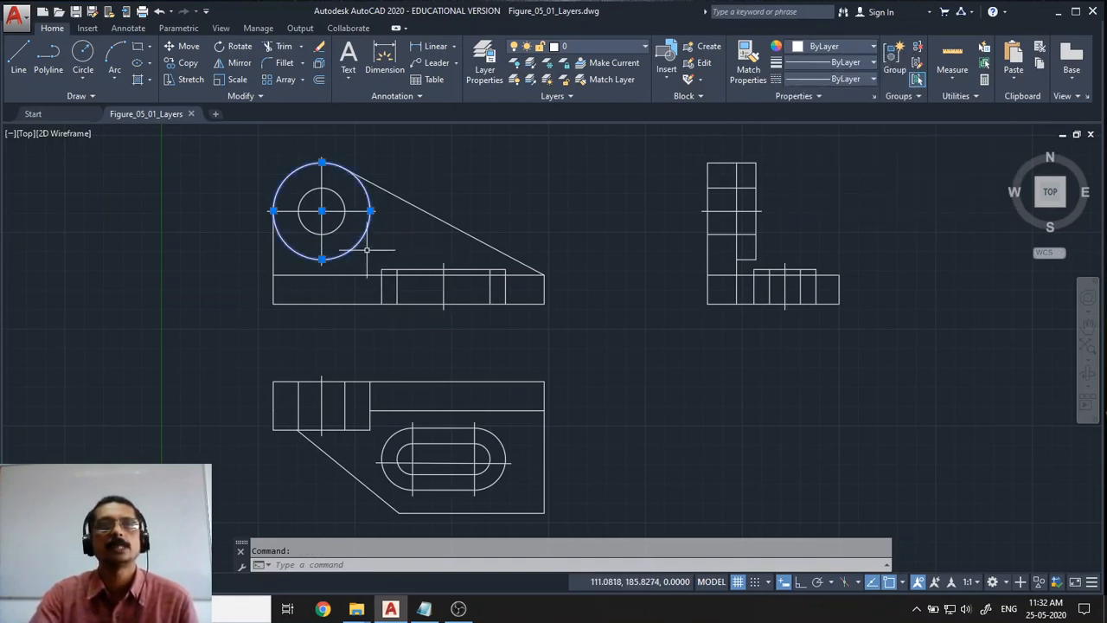
click(871, 47)
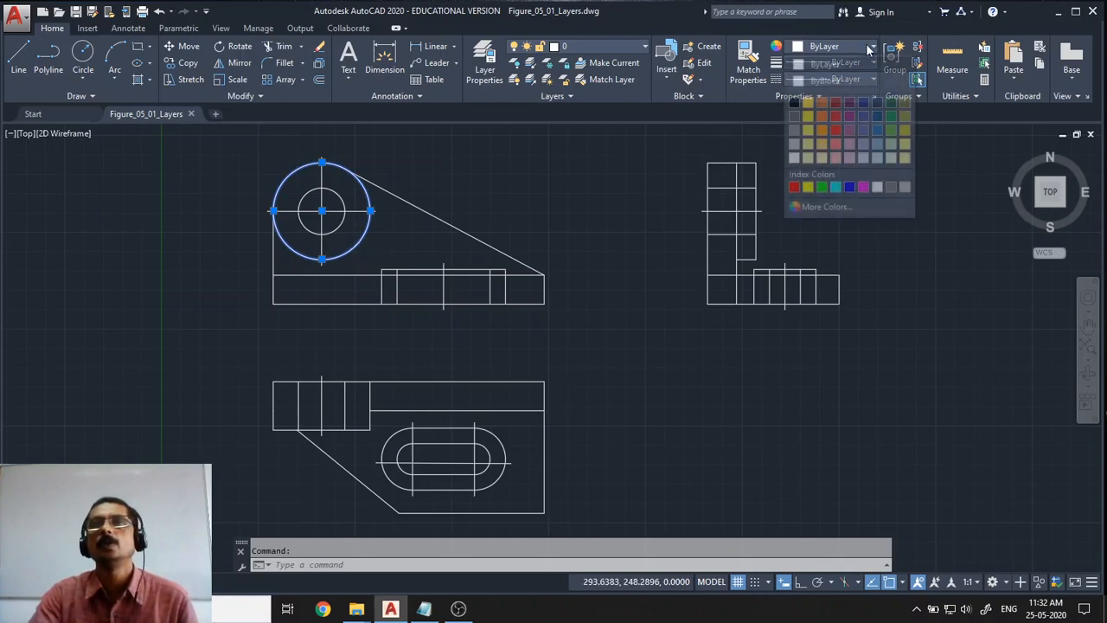
click(809, 104)
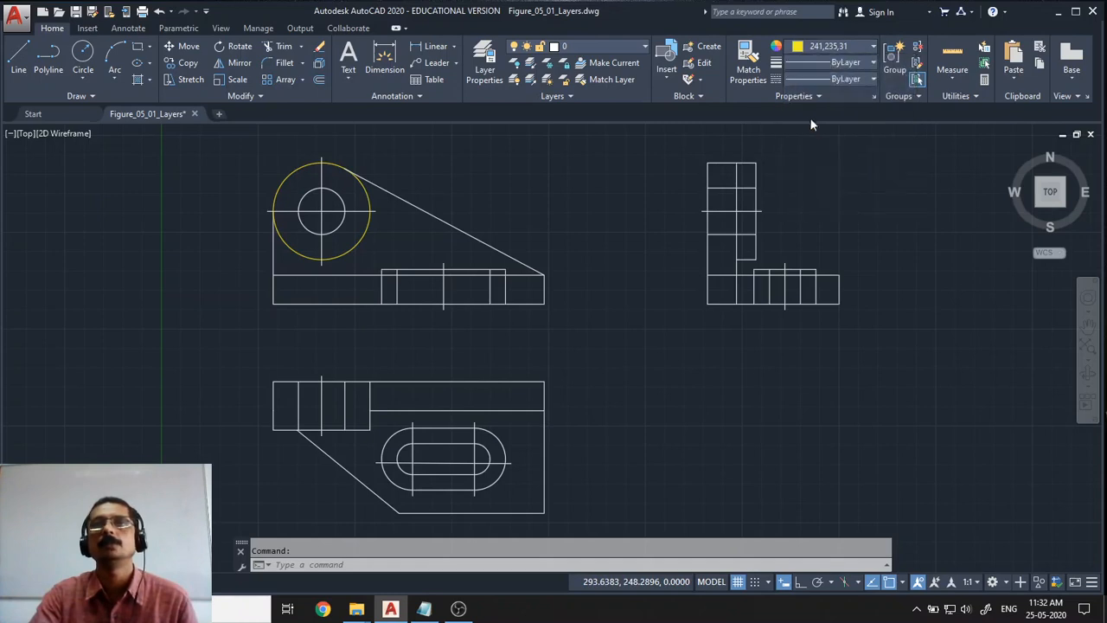
key(Escape)
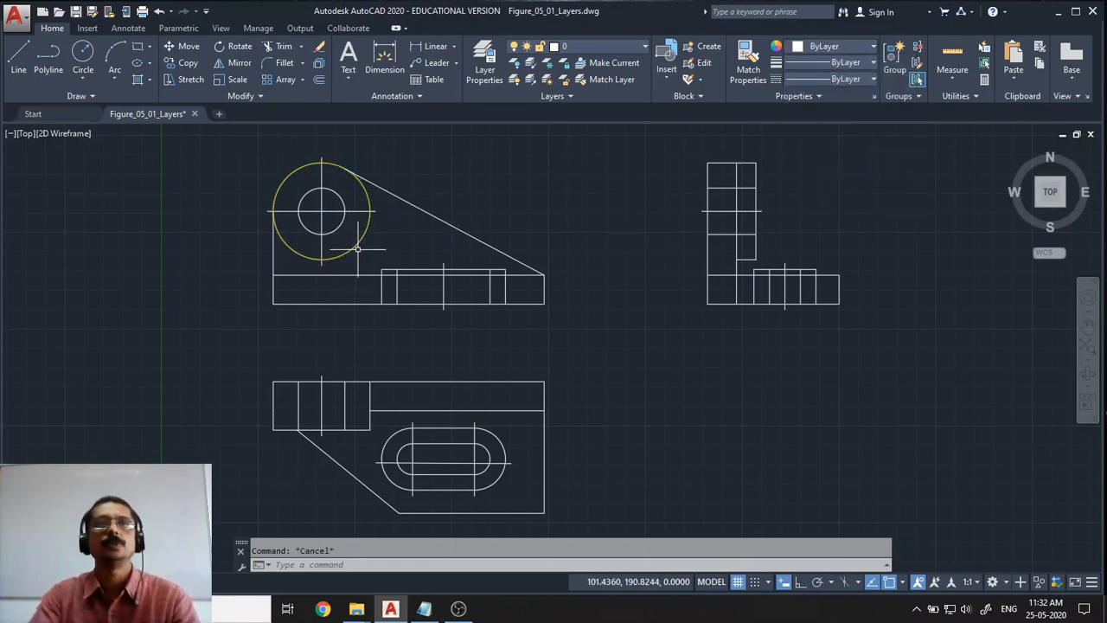
Set the current object colour to red (237,31,36) and draw a circle in the empty area below the side view
click(874, 48)
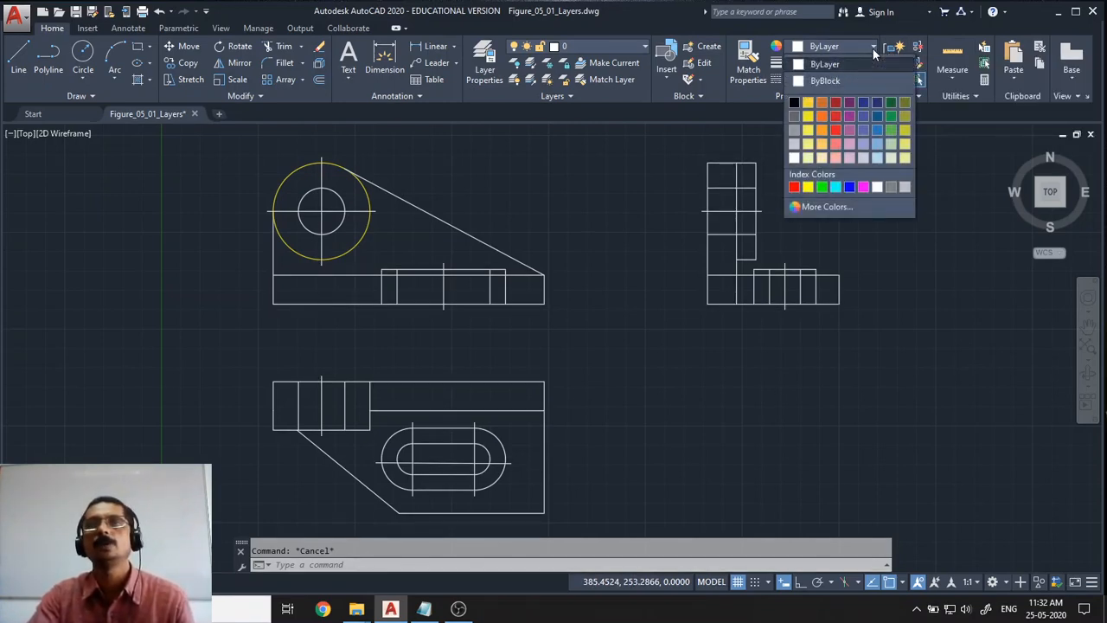
click(836, 131)
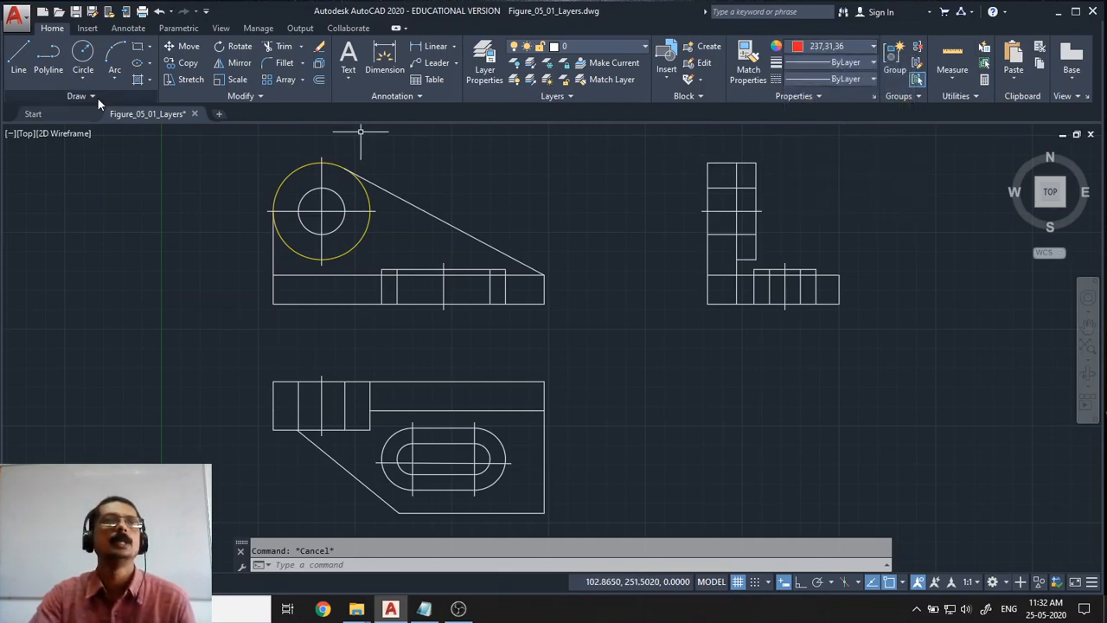
click(83, 63)
click(791, 423)
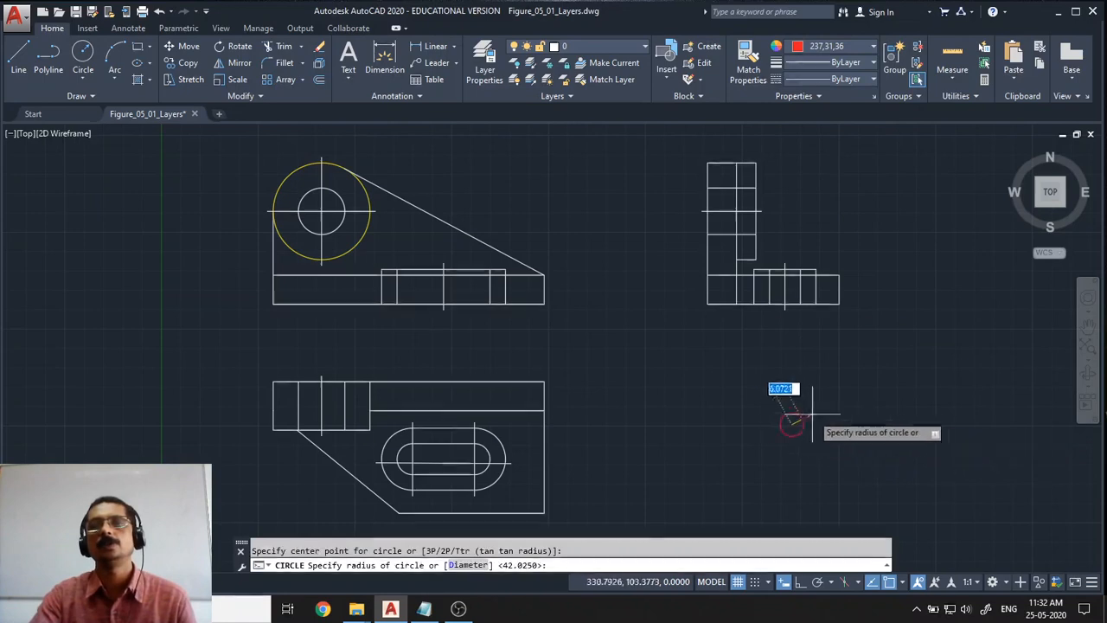
click(862, 403)
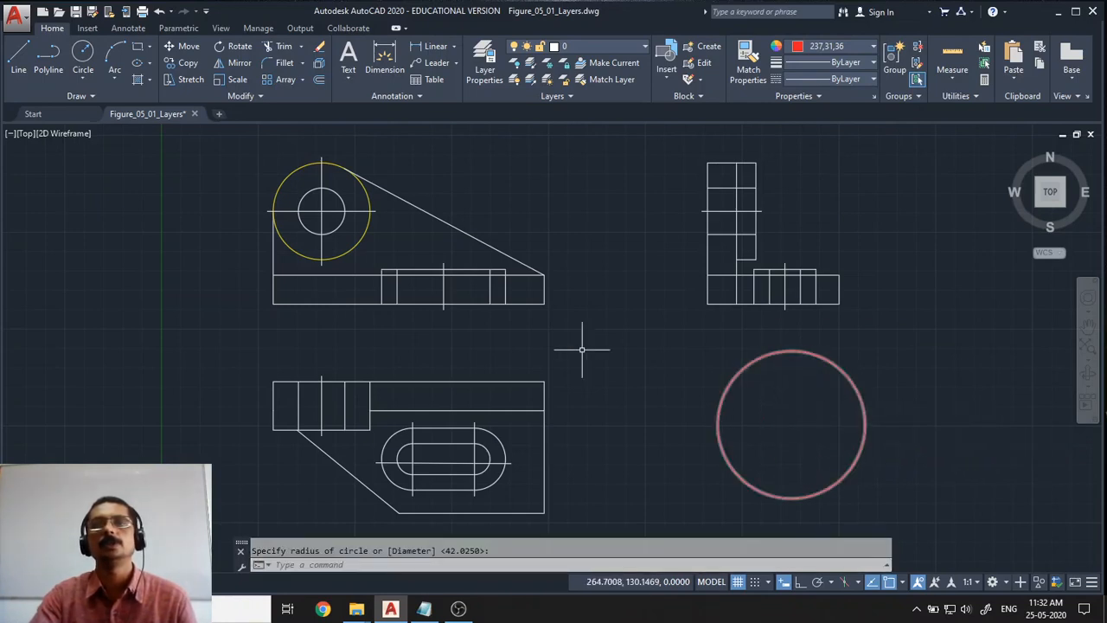
Draw three connected line segments starting inside the red circle, passing outside it and ending back inside
click(28, 59)
click(776, 387)
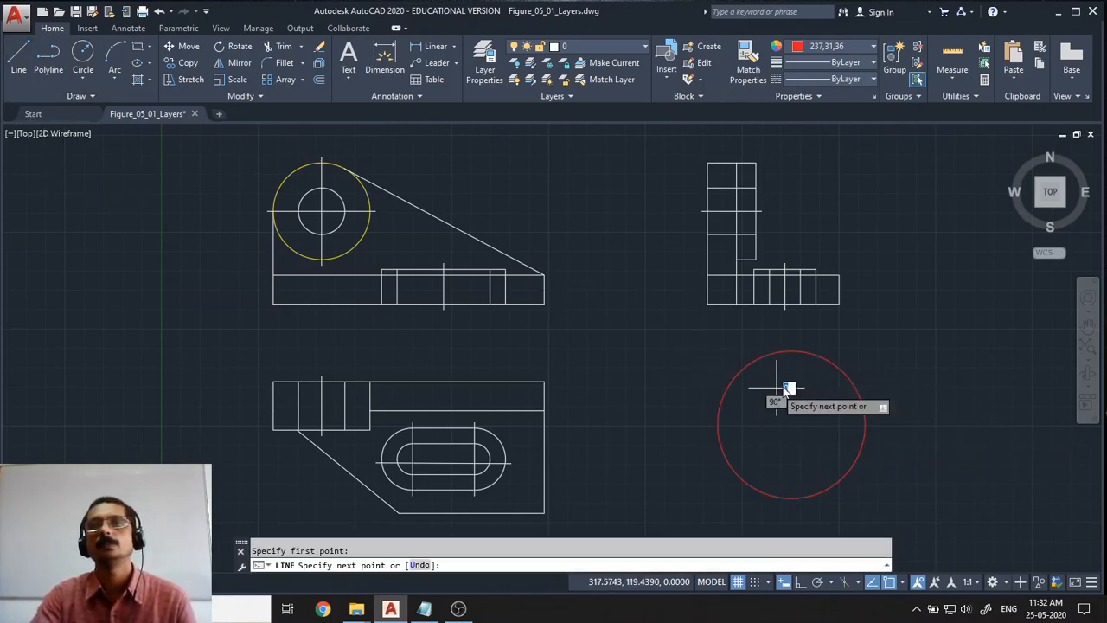
click(891, 343)
click(946, 448)
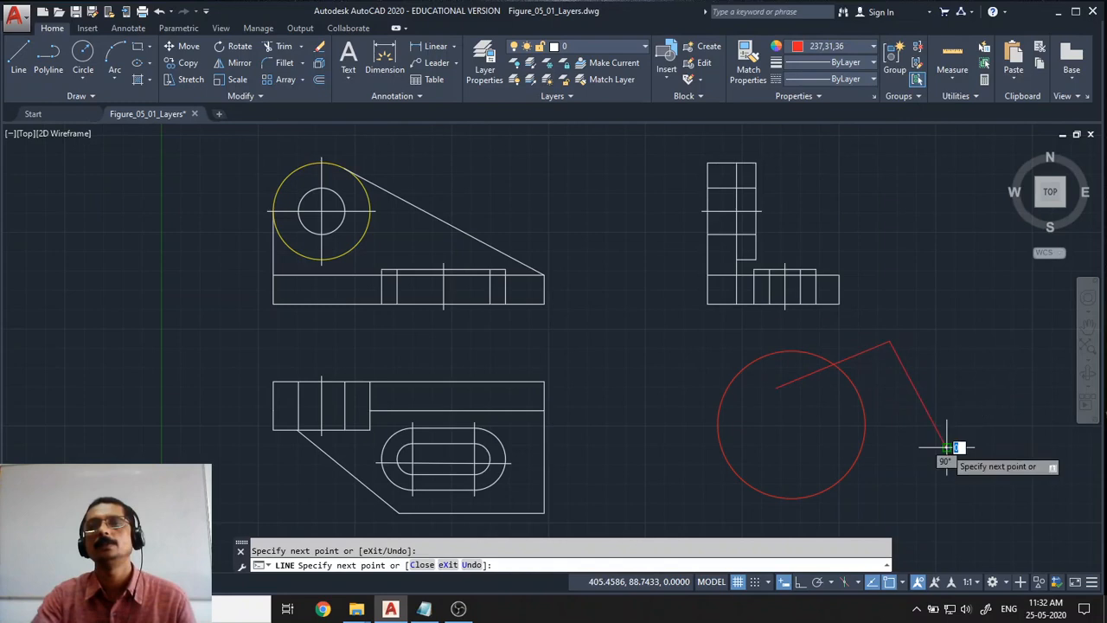
click(798, 447)
key(Return)
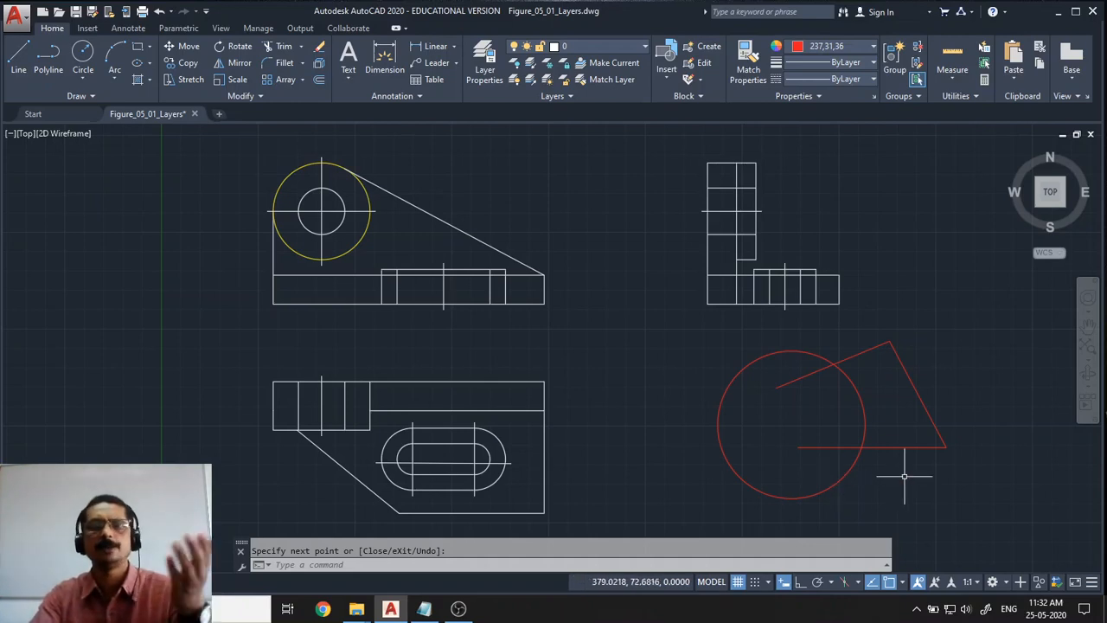
Erase the red circle and the three red line segments below the side view
click(958, 490)
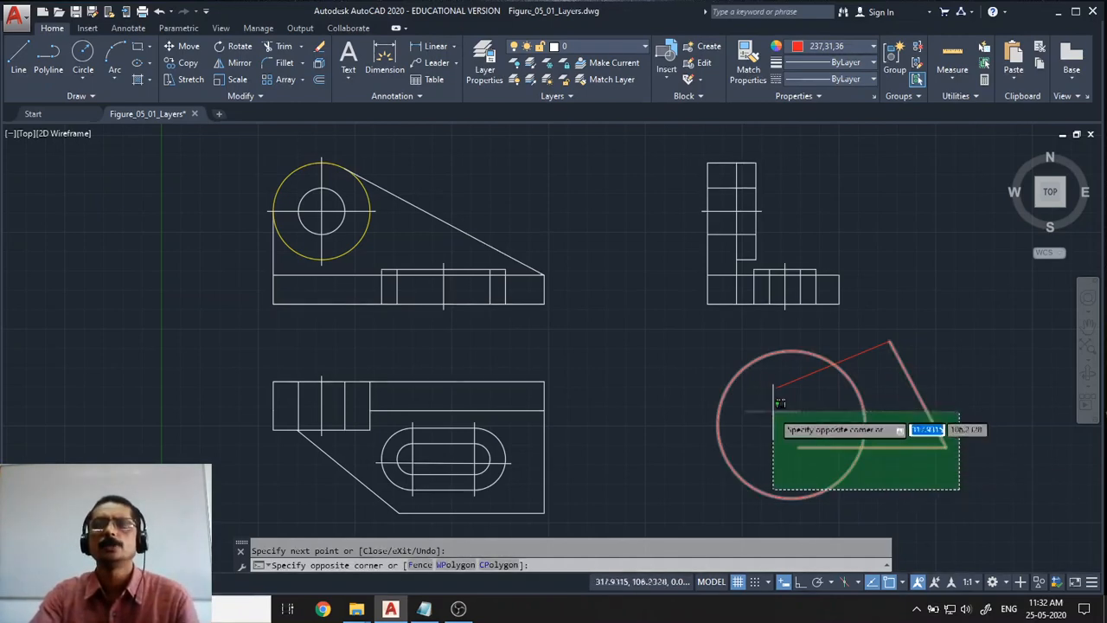
click(684, 362)
key(Delete)
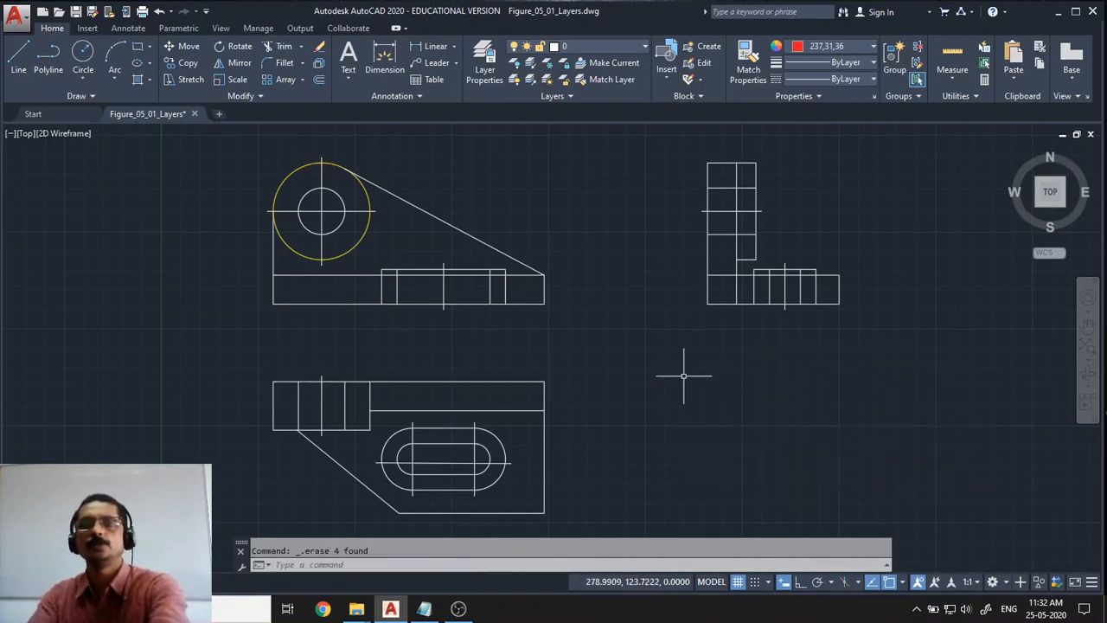
Set the colour of the front view's large outer circle back to ByLayer
click(343, 260)
click(874, 45)
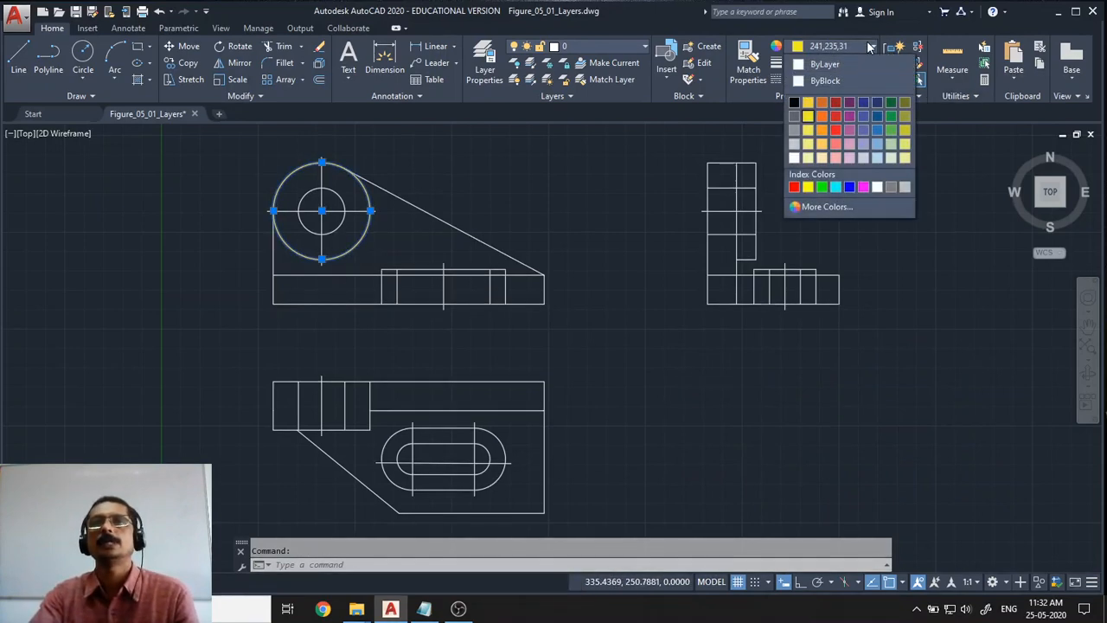
click(842, 65)
key(Escape)
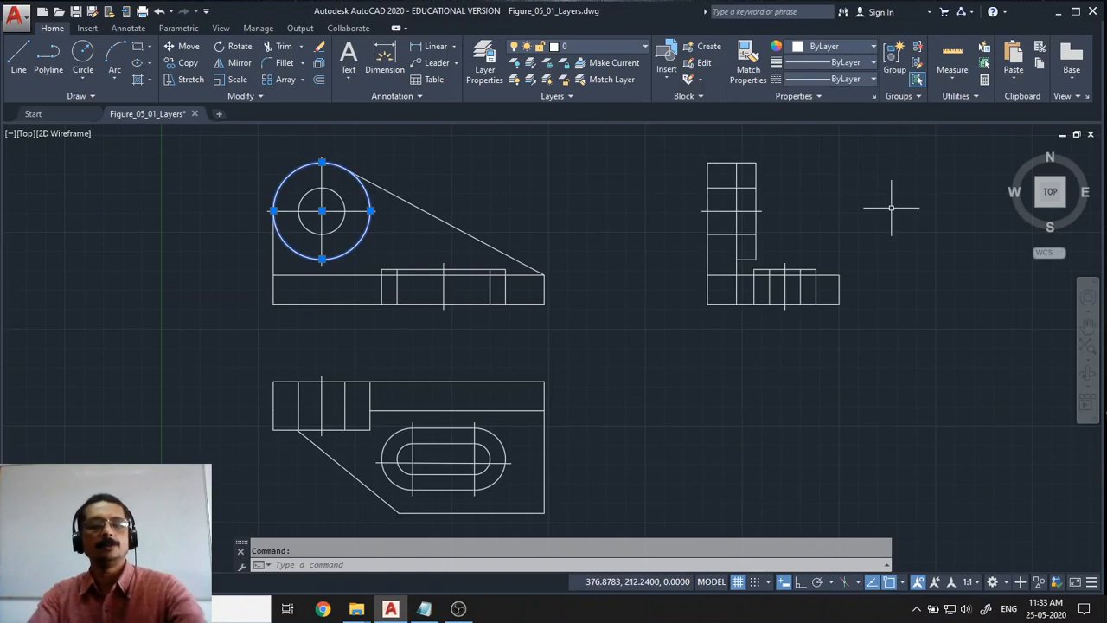
key(Escape)
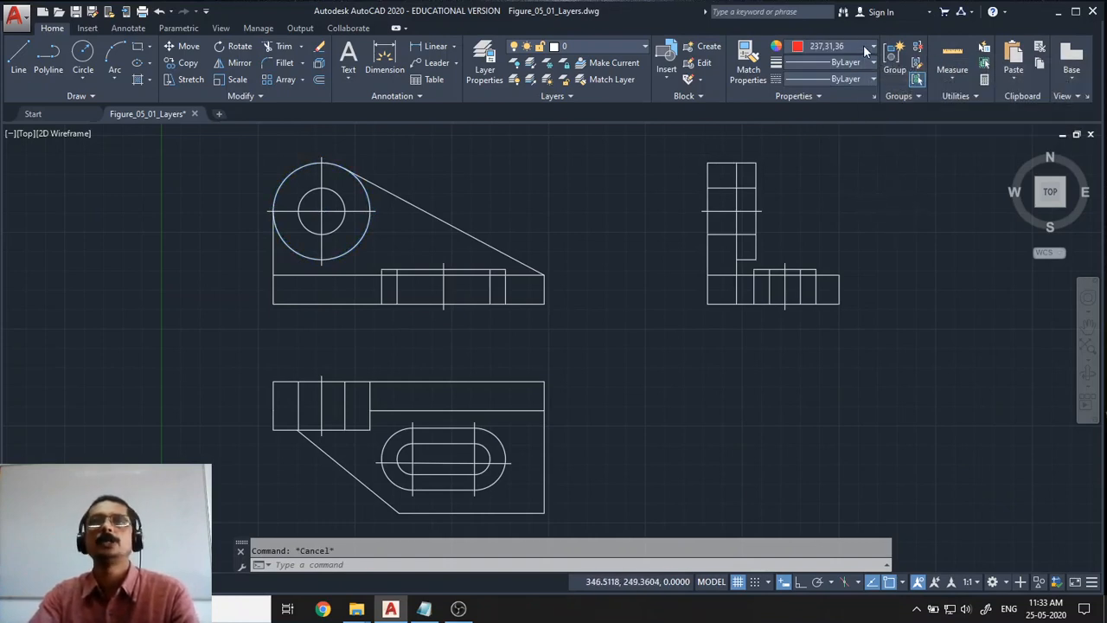
Reset the current colour for new objects to ByLayer
click(864, 46)
click(850, 62)
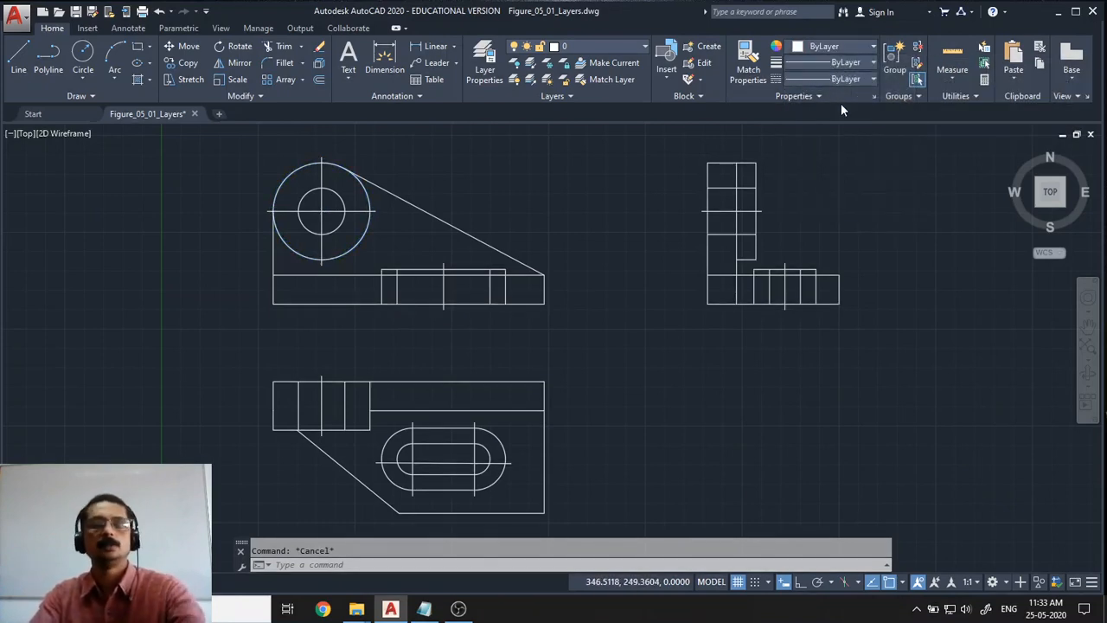
click(870, 46)
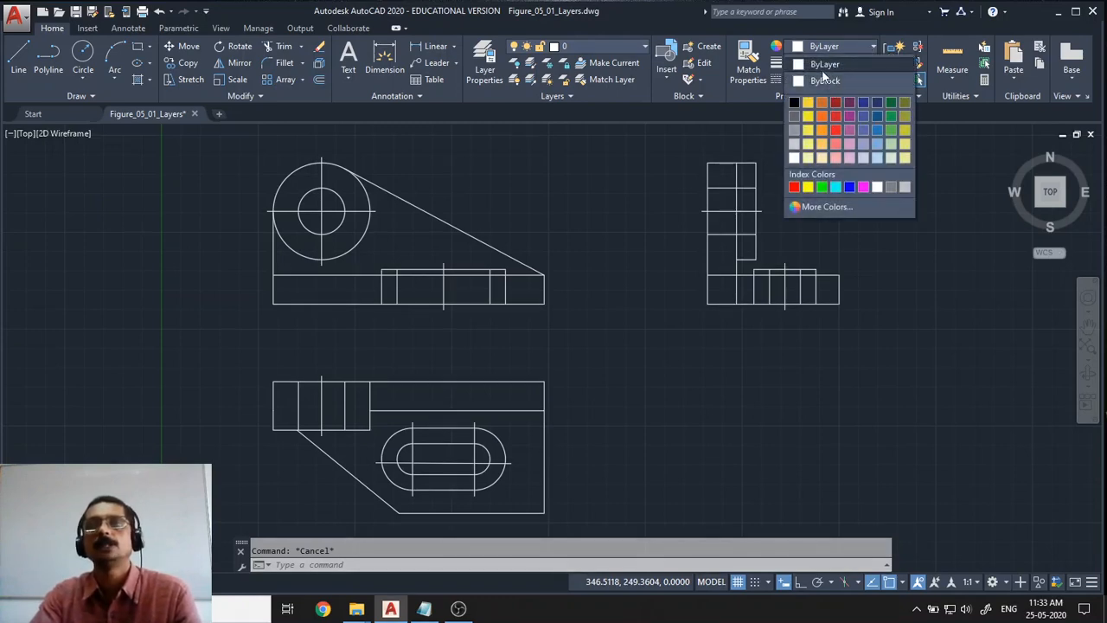
click(918, 253)
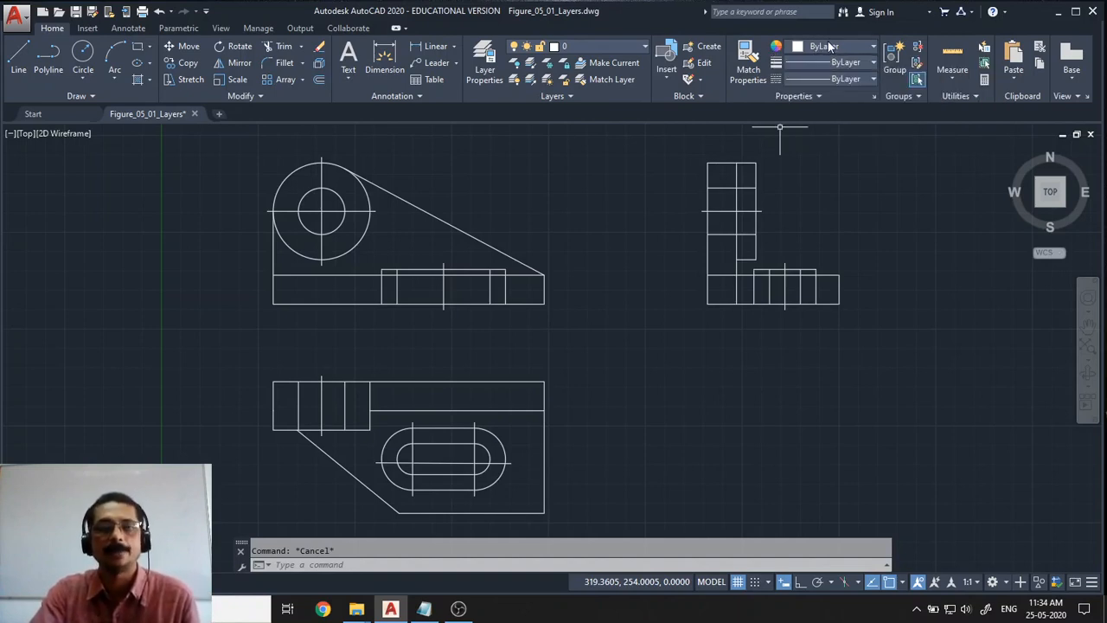
Examine the front view's inclined line and review the available object colours and lineweights
click(447, 223)
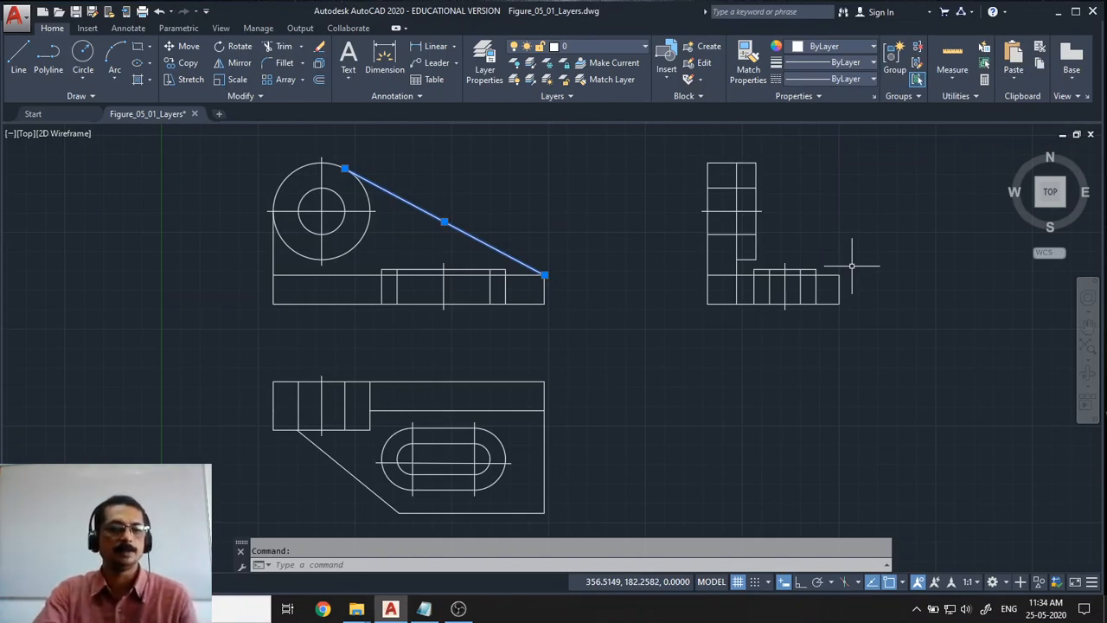
key(Escape)
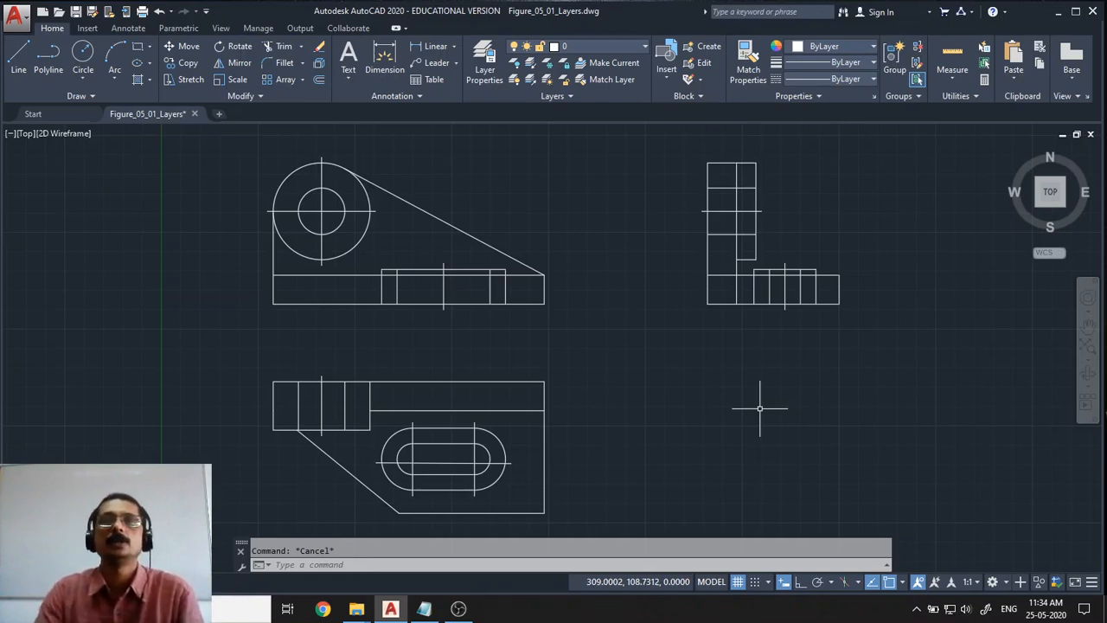
click(866, 48)
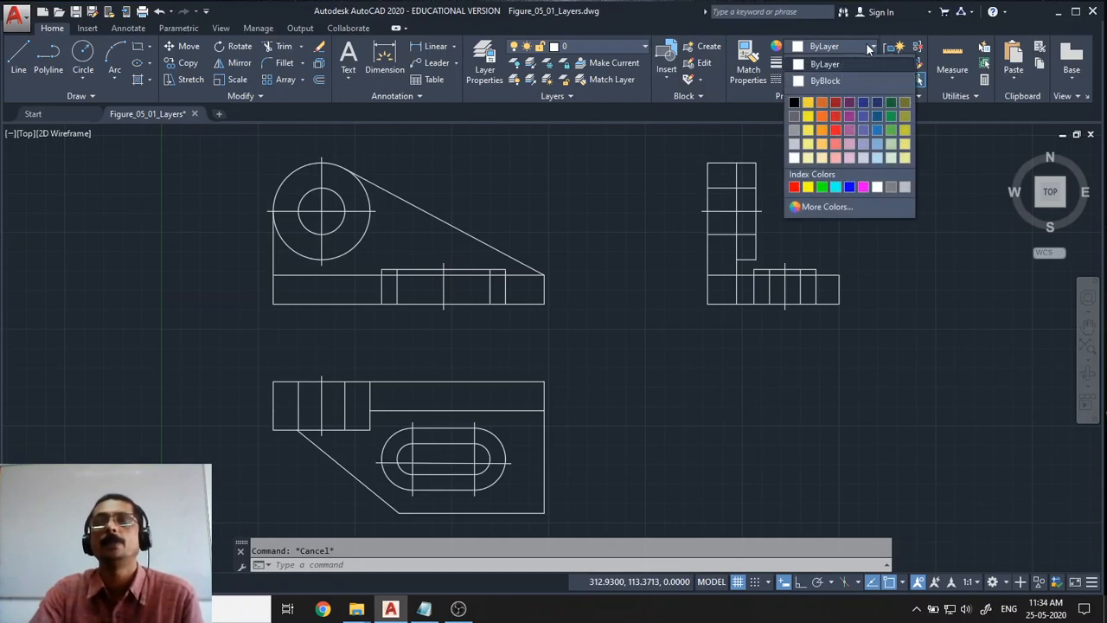
click(930, 174)
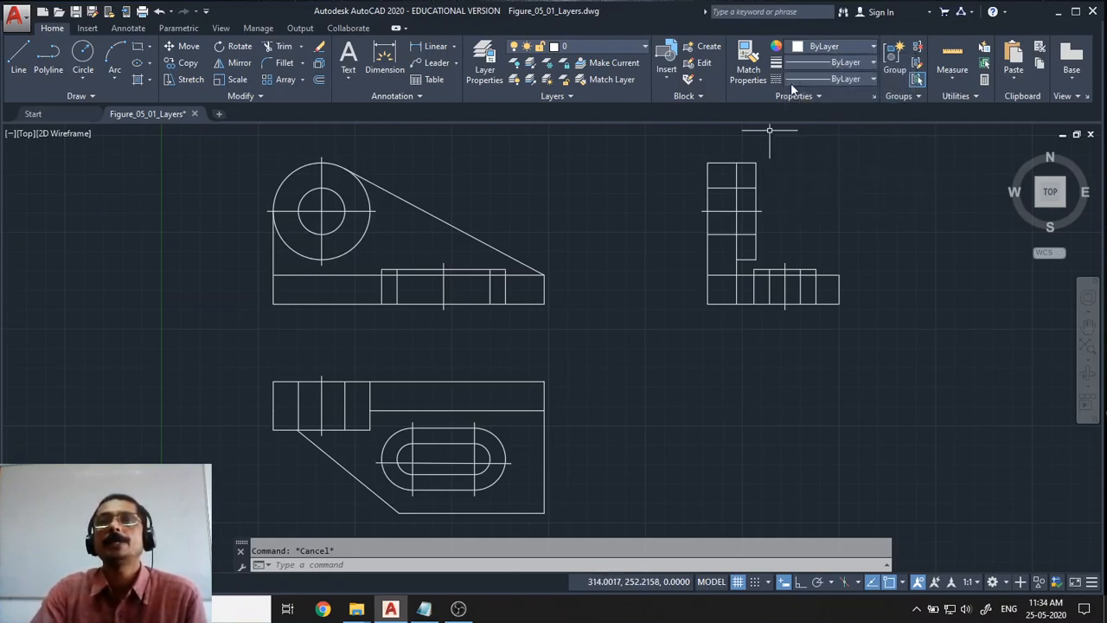
click(874, 62)
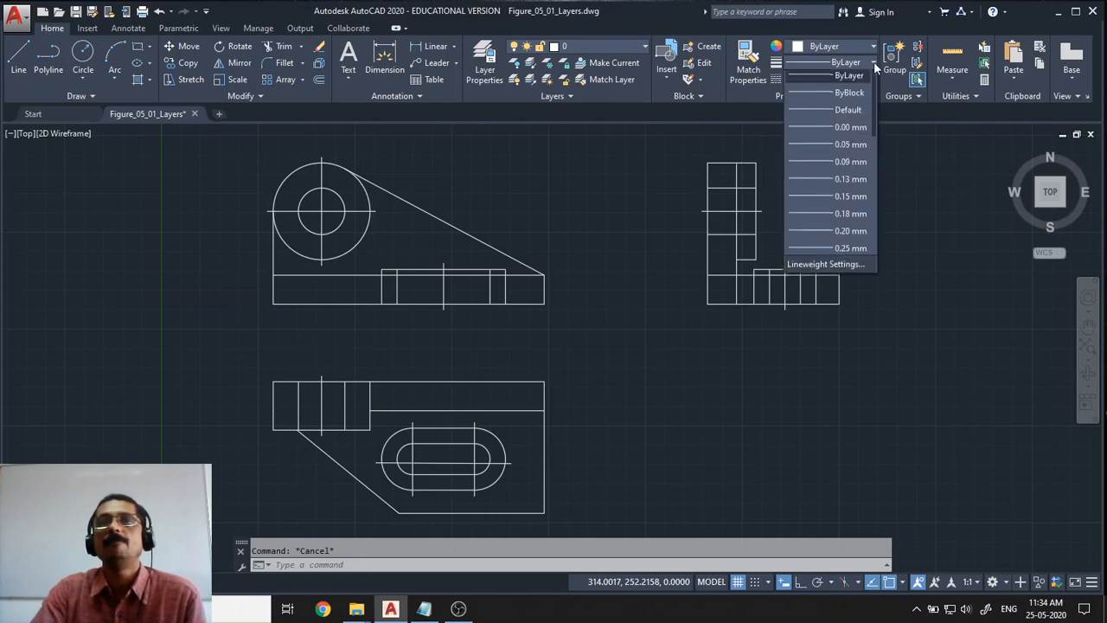
click(877, 356)
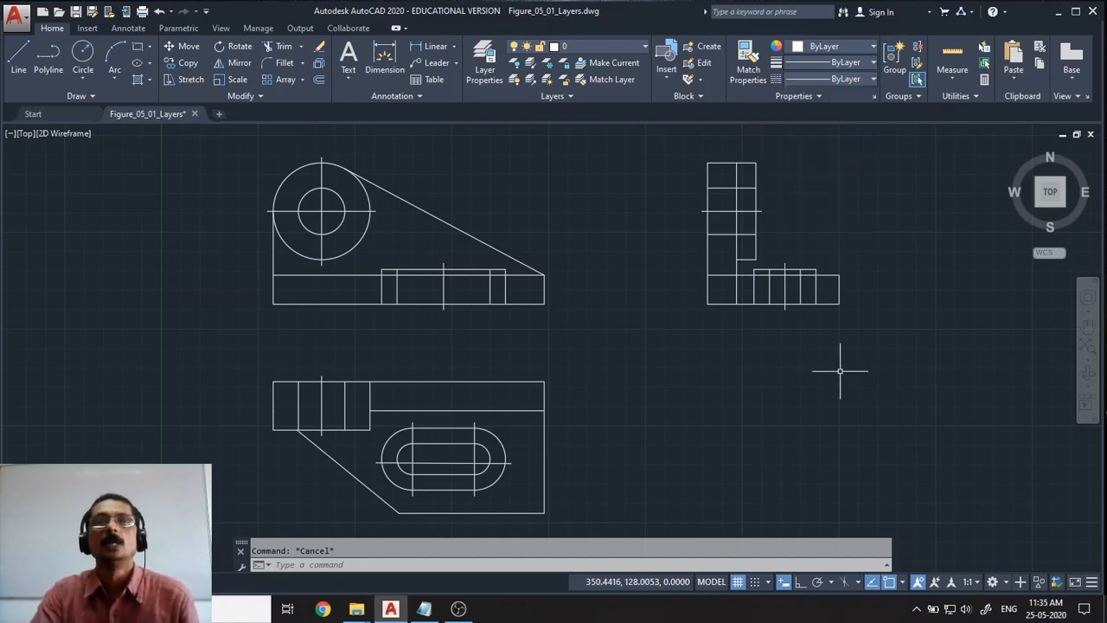
Draw a single gently inclined line in the empty area below the side view
click(18, 57)
click(626, 424)
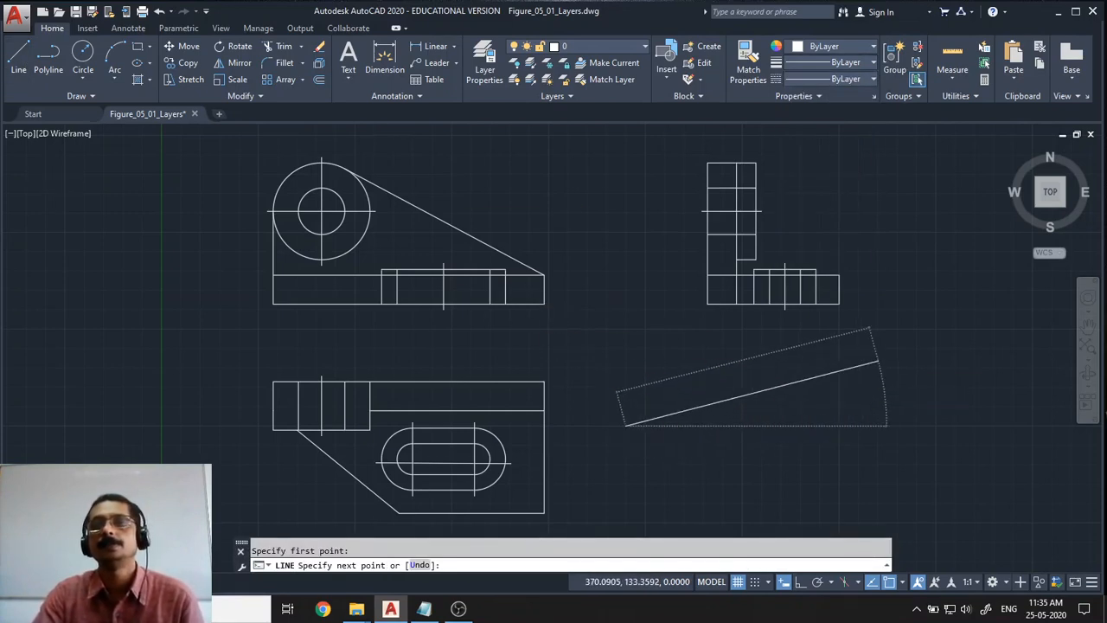
click(878, 361)
key(Return)
Set the lineweight of the separate inclined line below the side view to 2.11 mm
click(831, 373)
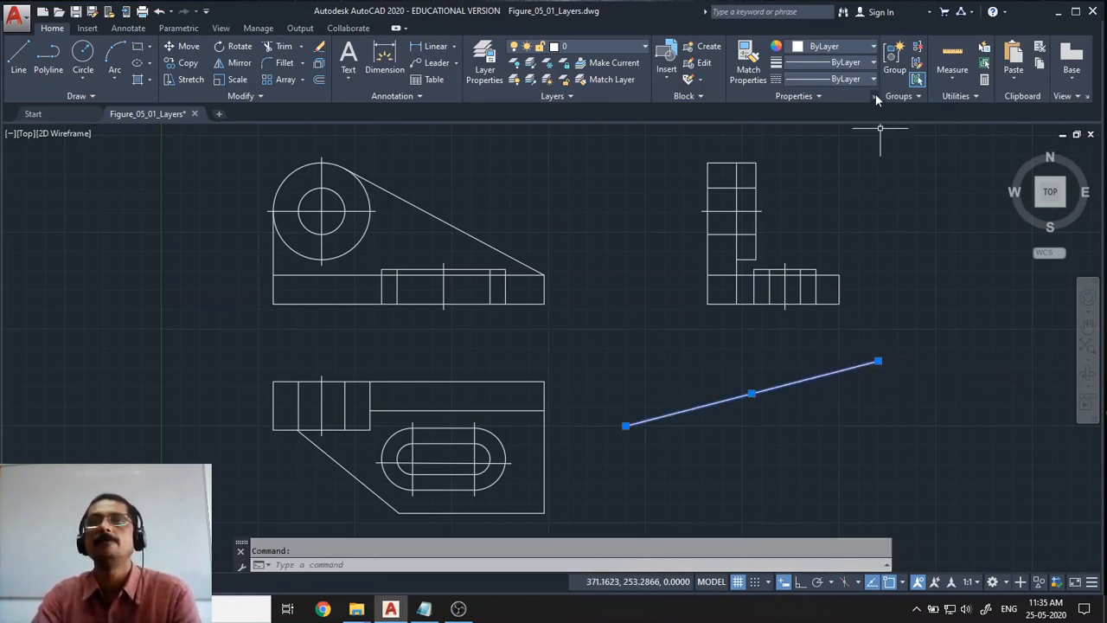
click(872, 63)
scroll(839, 207, down, 5)
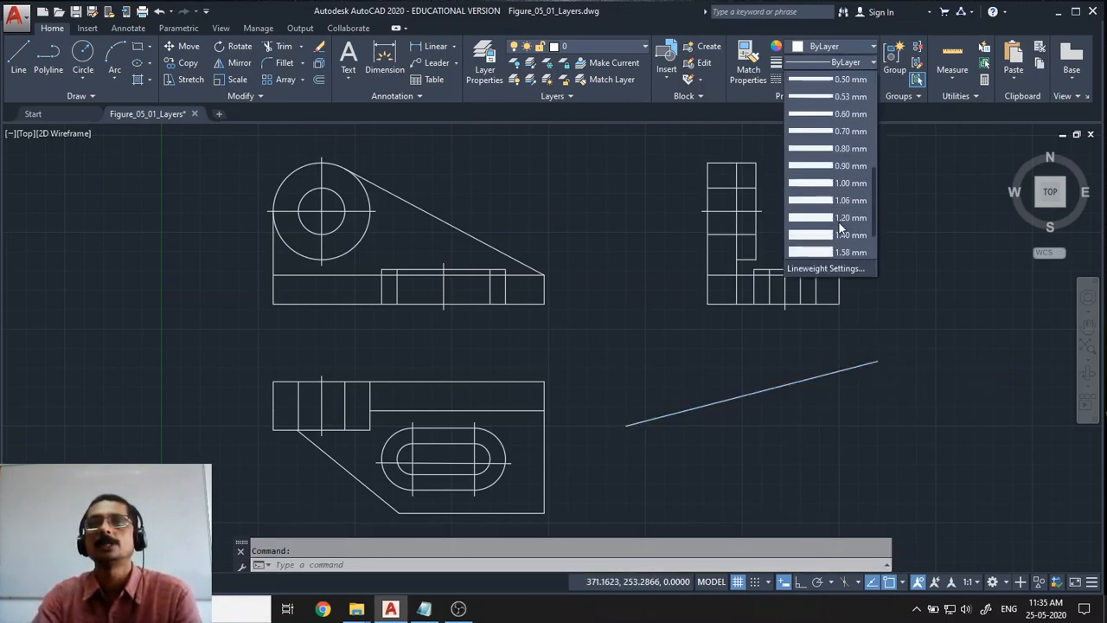
click(822, 240)
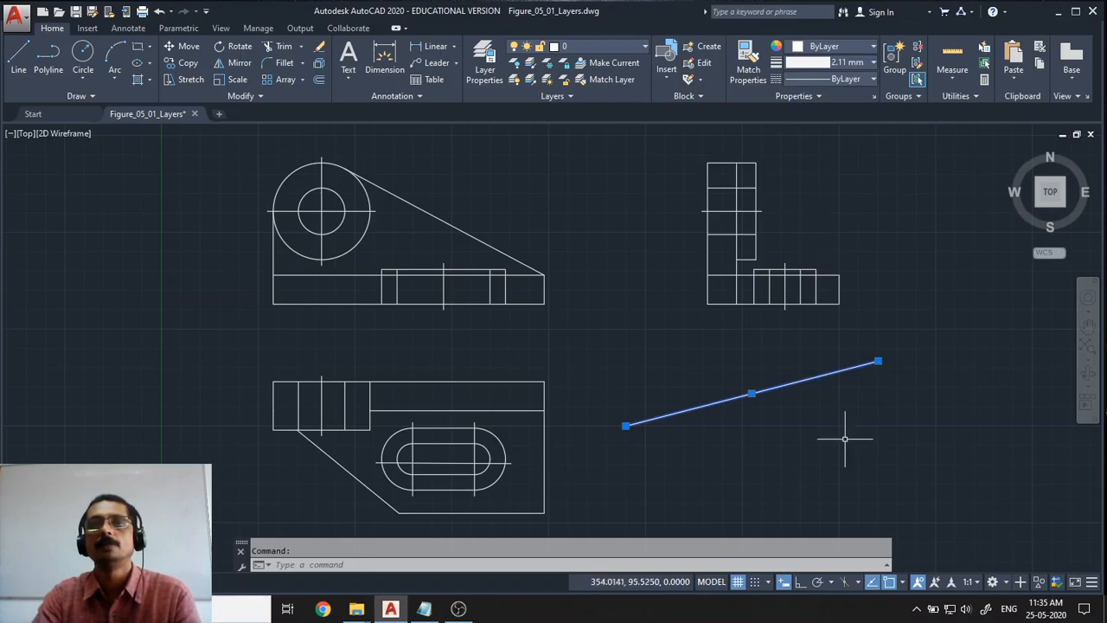
key(Escape)
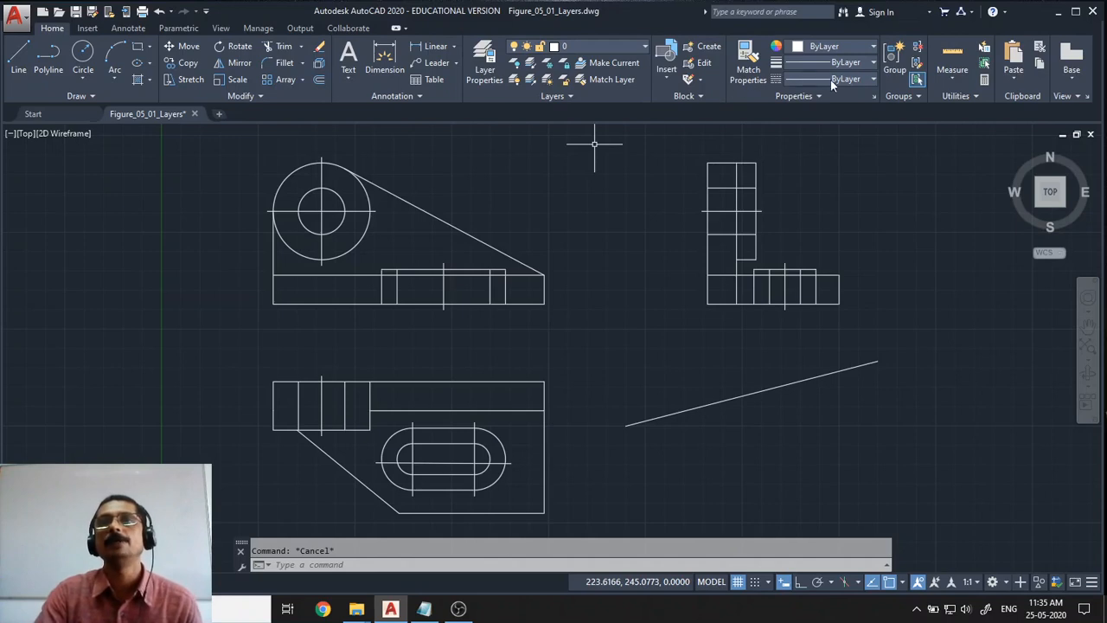
Review the available lineweight values without changing the current ByLayer setting
click(869, 63)
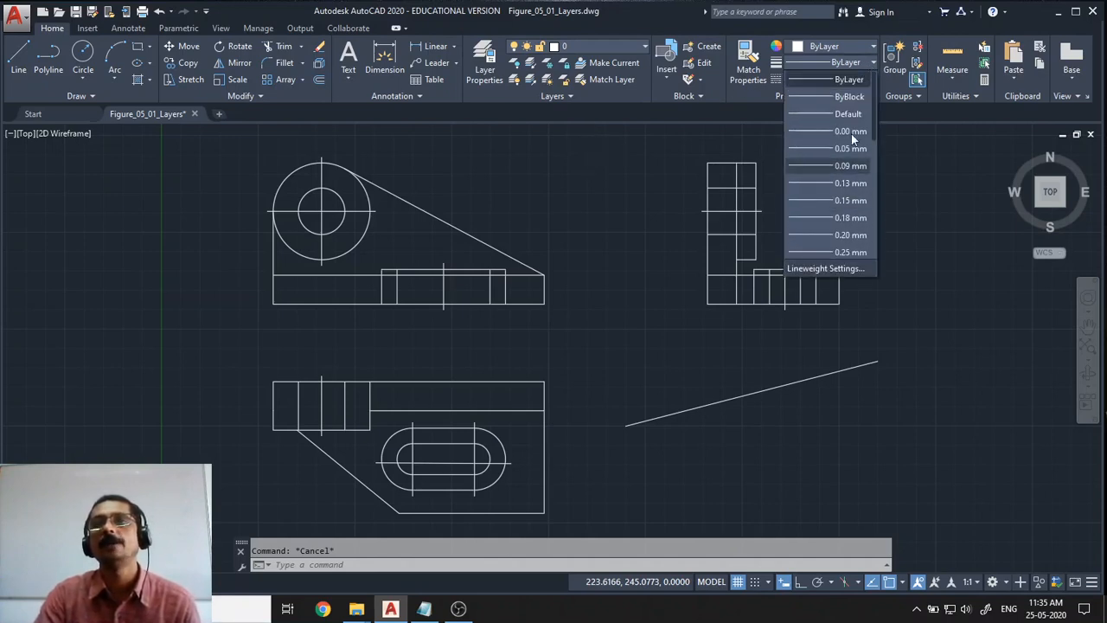
scroll(856, 173, down, 1)
click(921, 302)
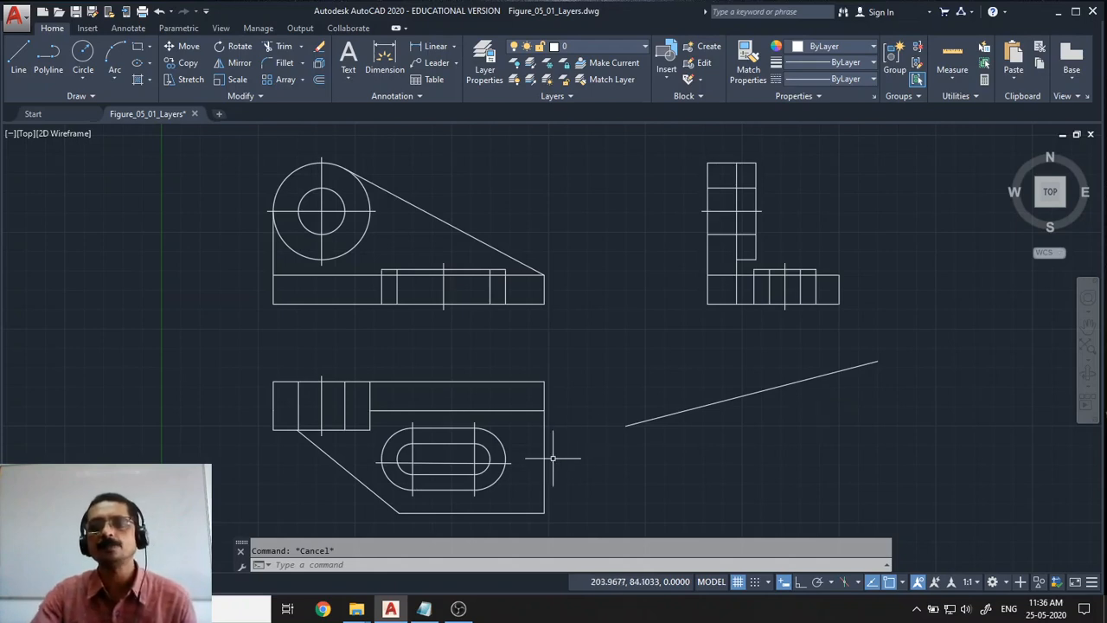
Delete the separate inclined line below the side view
click(877, 408)
click(684, 381)
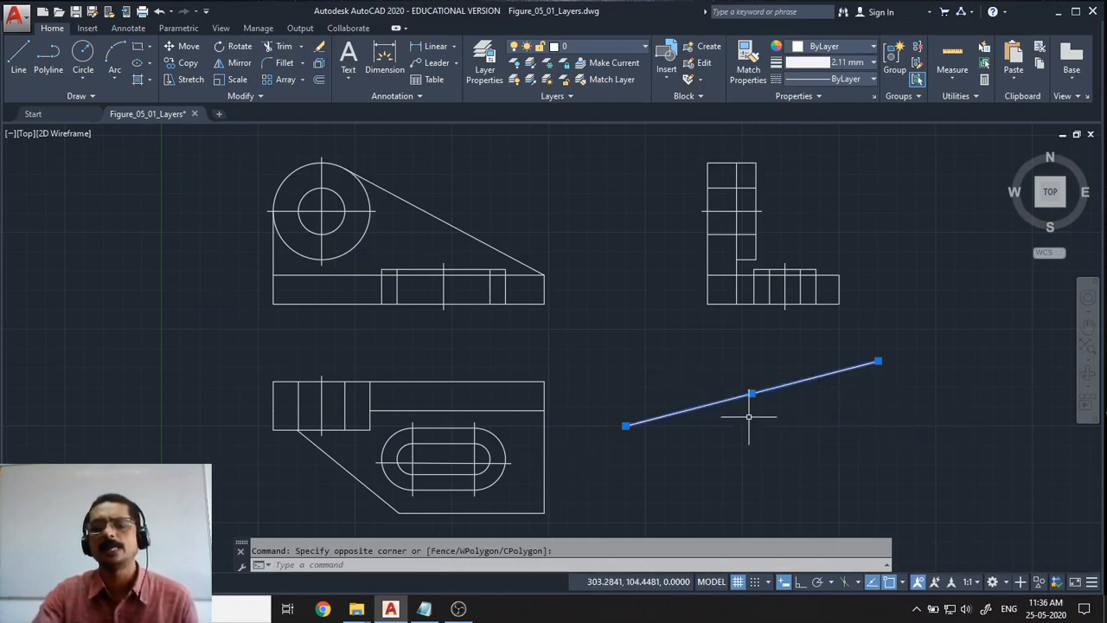
key(Delete)
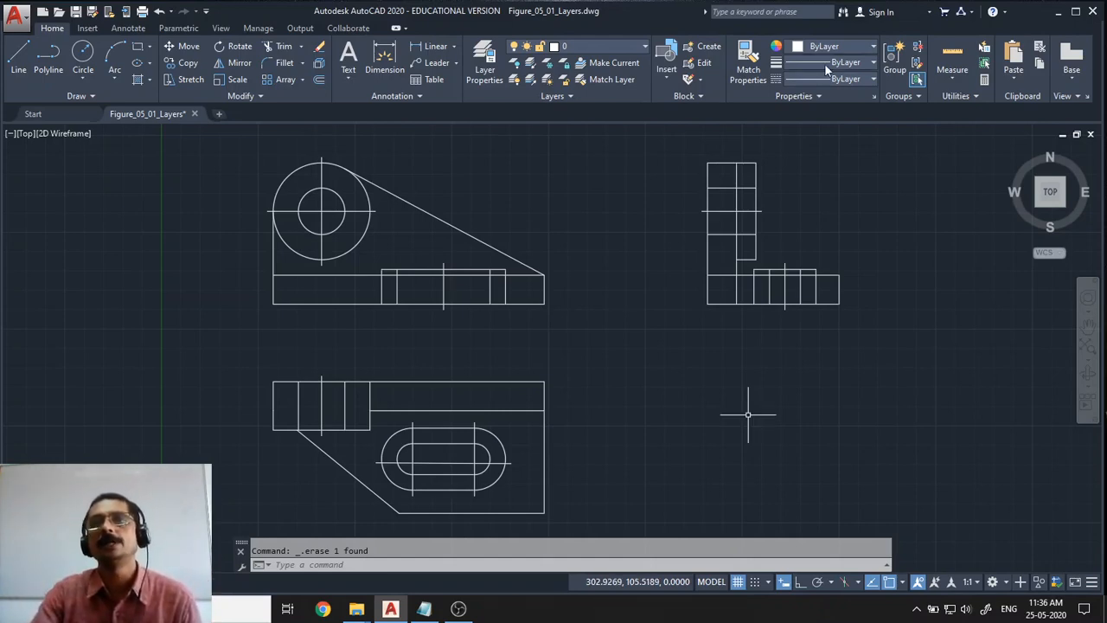
click(871, 63)
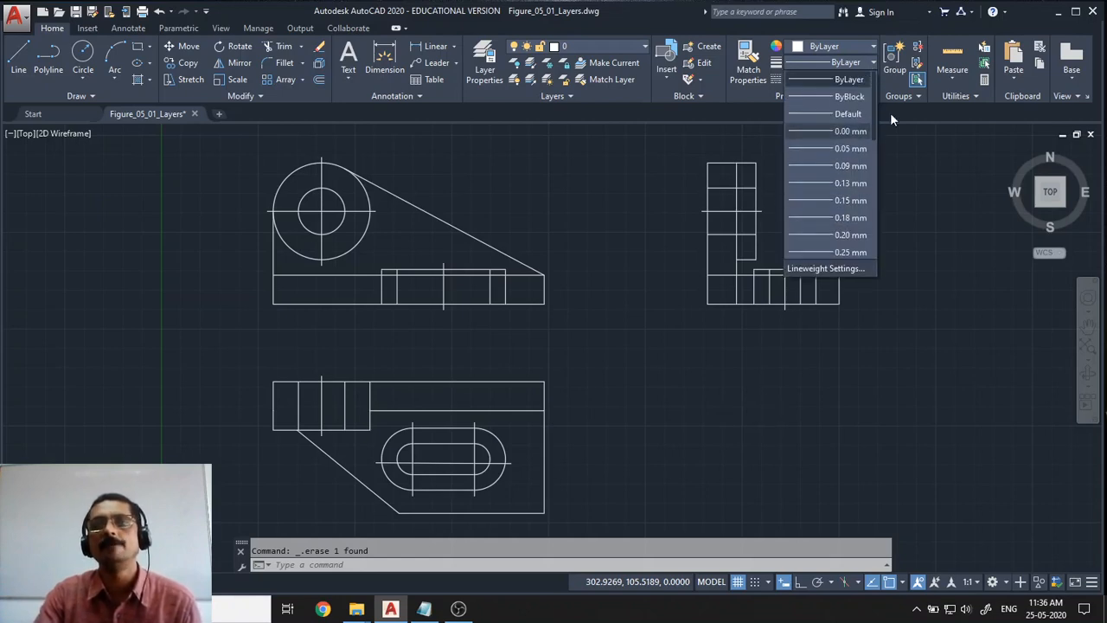
click(693, 382)
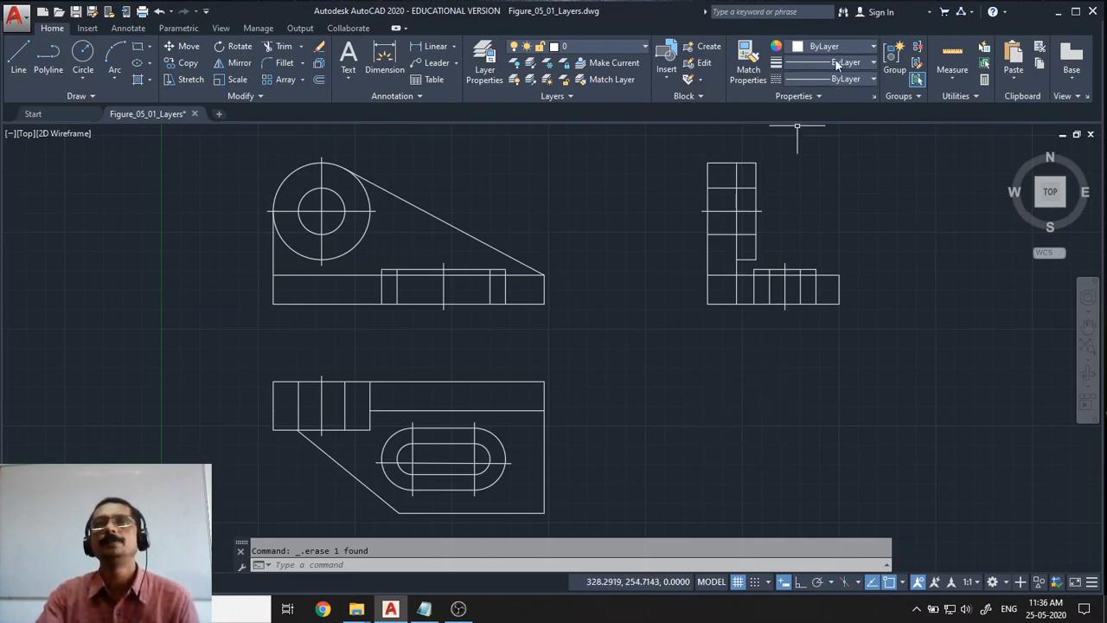
click(873, 61)
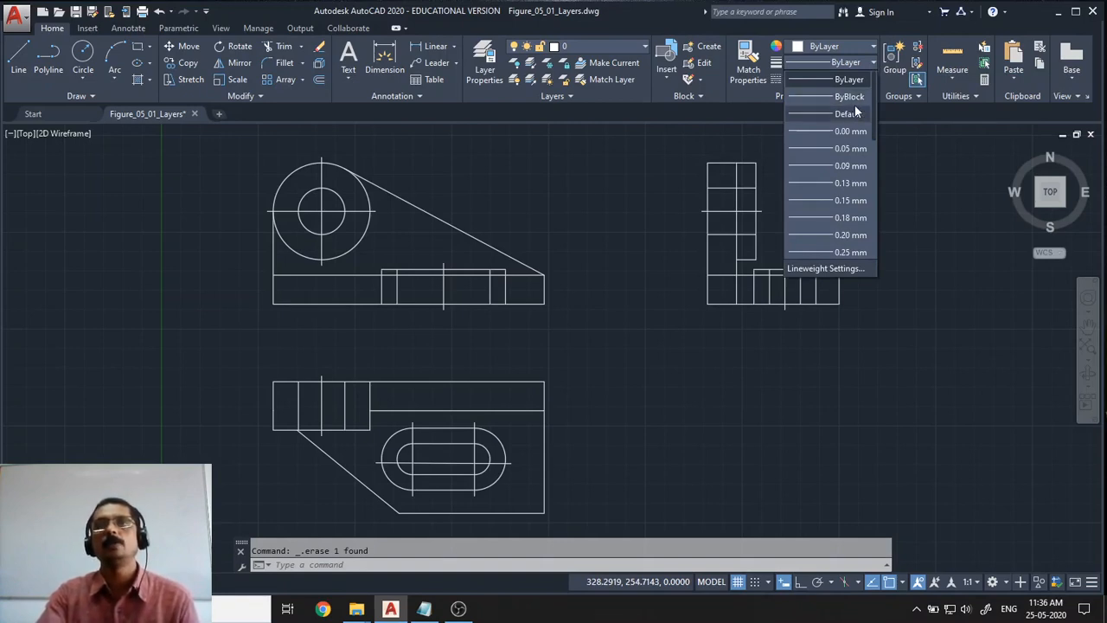
click(909, 297)
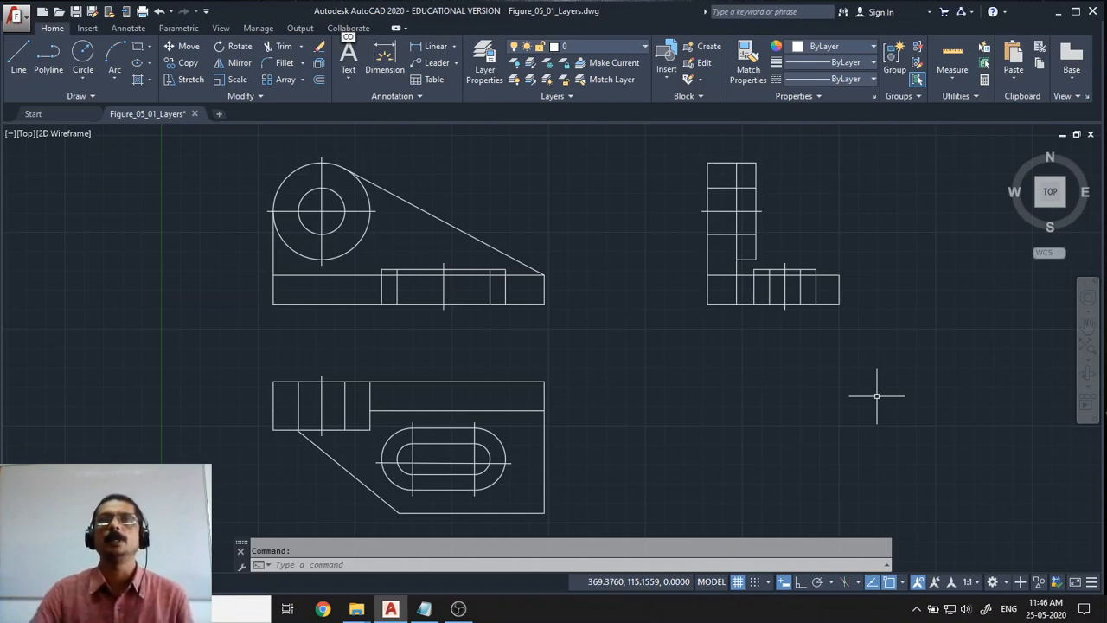
Open the Linetype Manager, examine its loaded linetypes and scale factor details, and leave the details section hidden
click(871, 80)
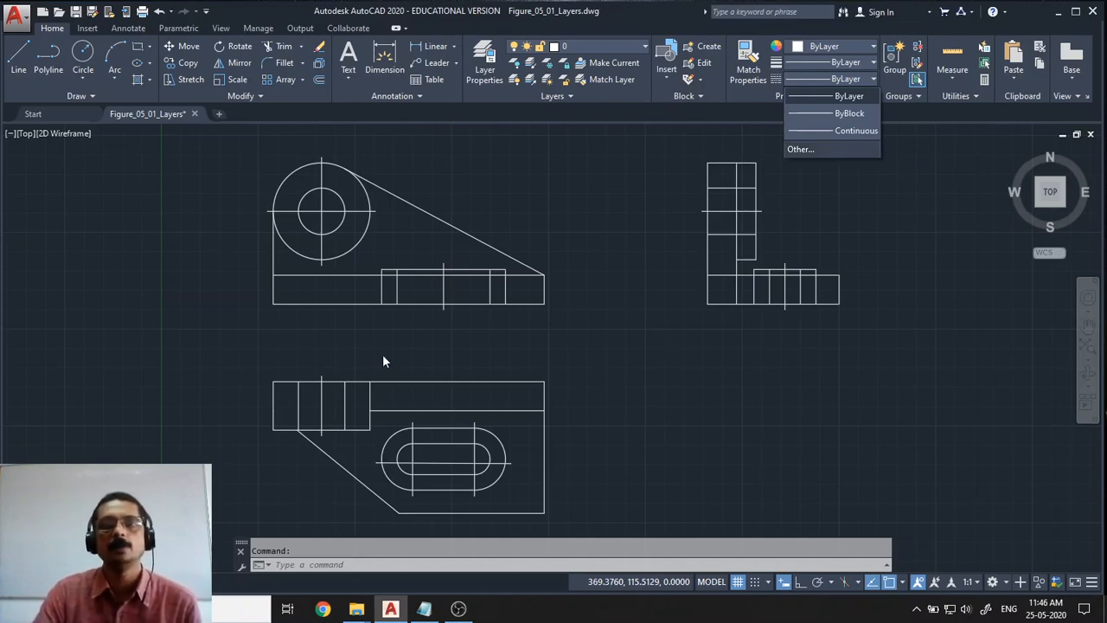
click(804, 151)
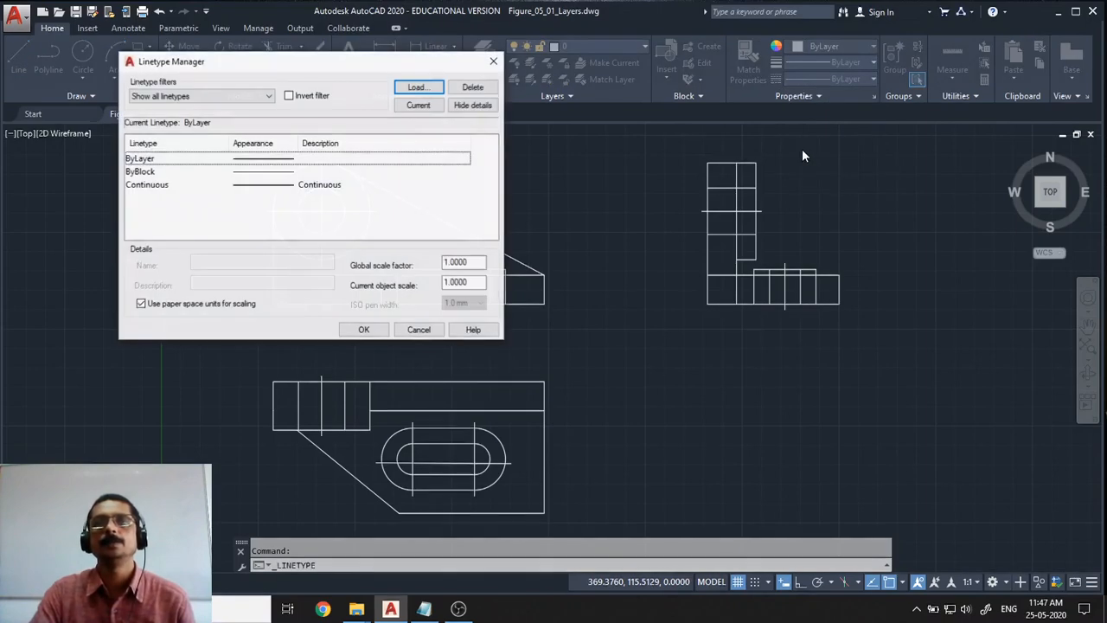
drag(295, 65, 586, 140)
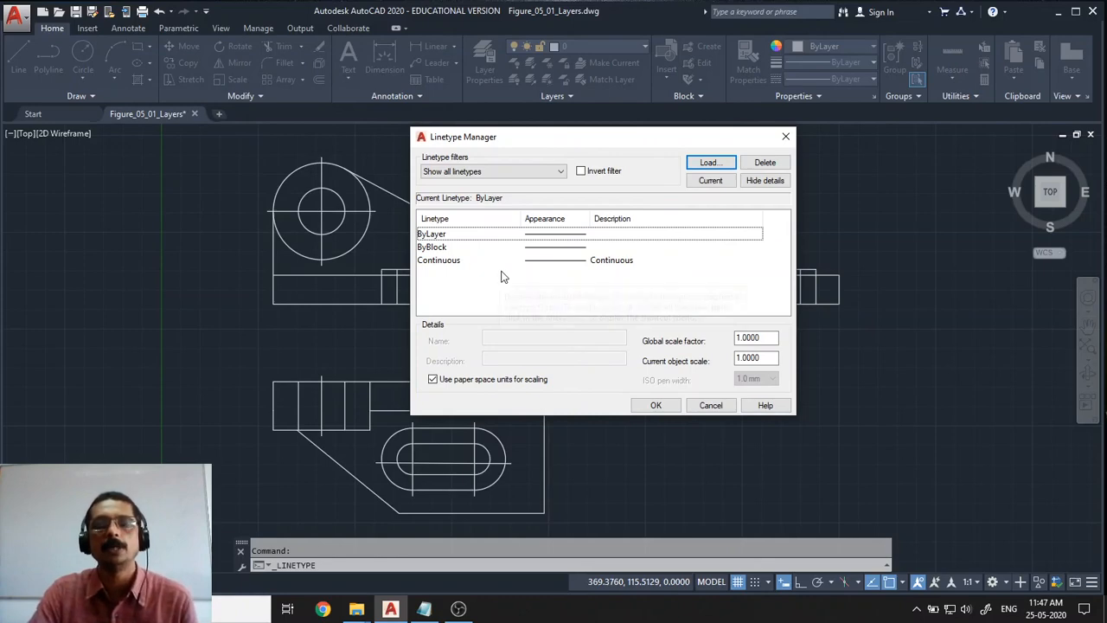
click(765, 180)
drag(615, 140, 512, 88)
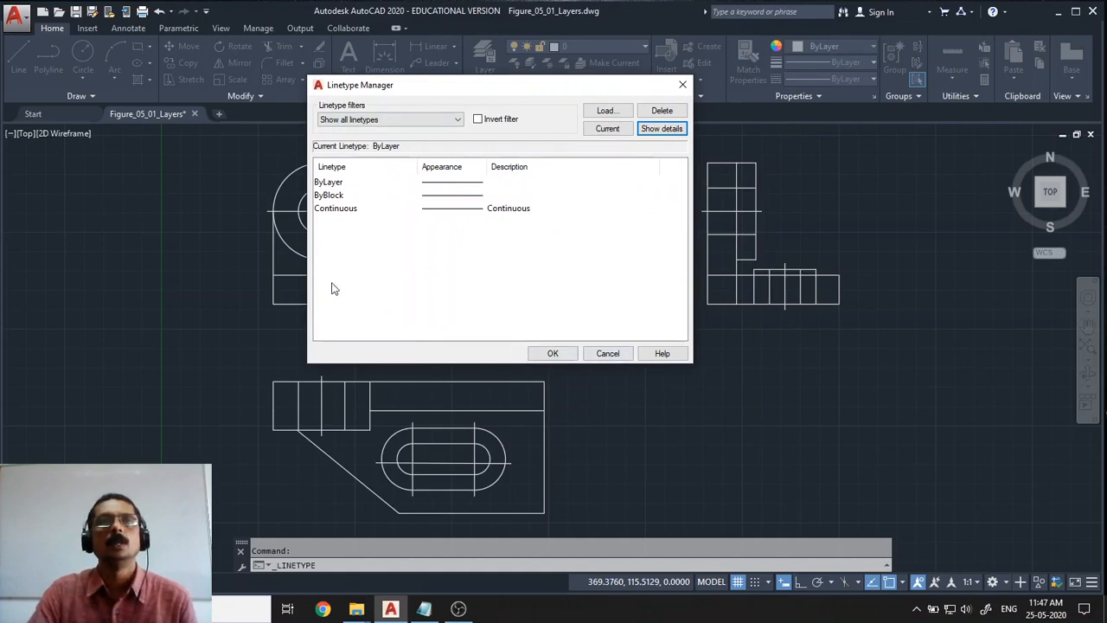
click(662, 129)
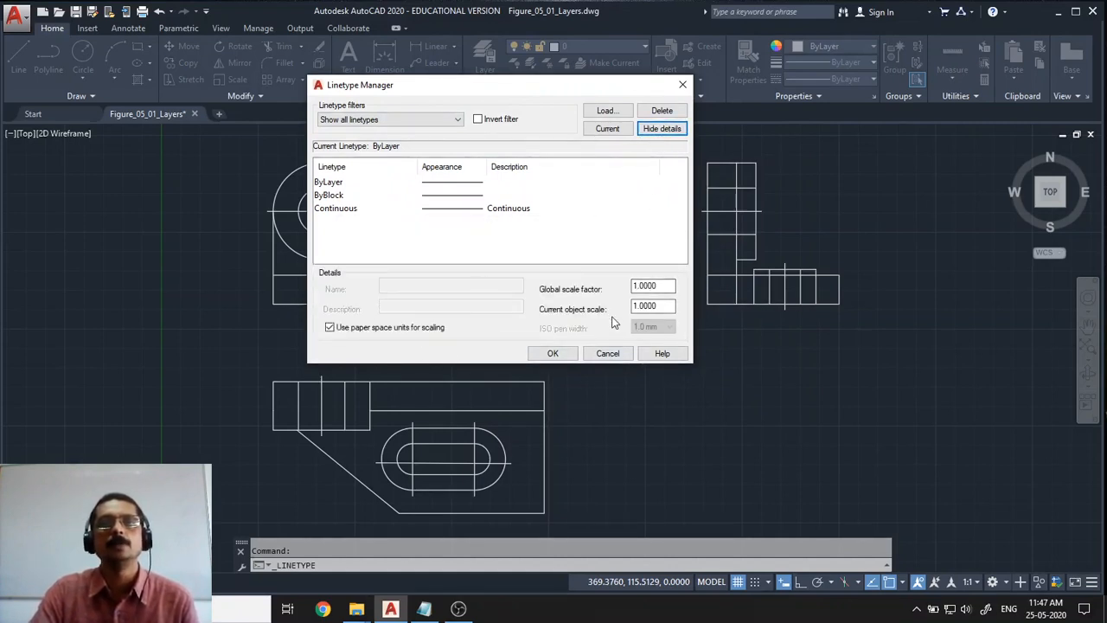
click(663, 131)
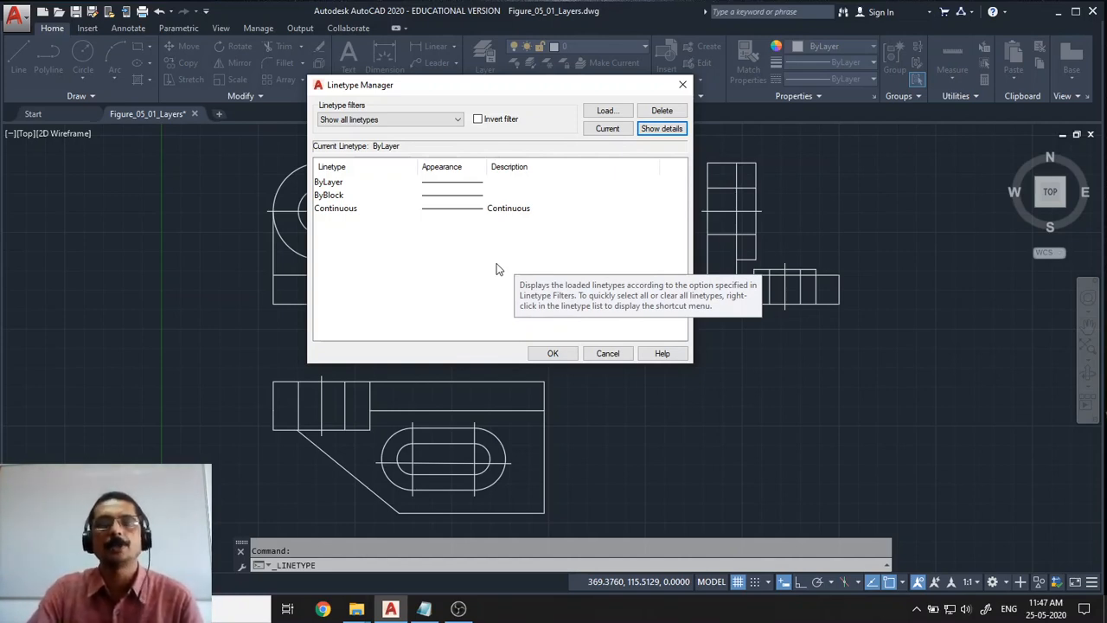
Start loading a linetype and examine which linetype definition files are available, keeping acadiso.lin as the source
click(607, 110)
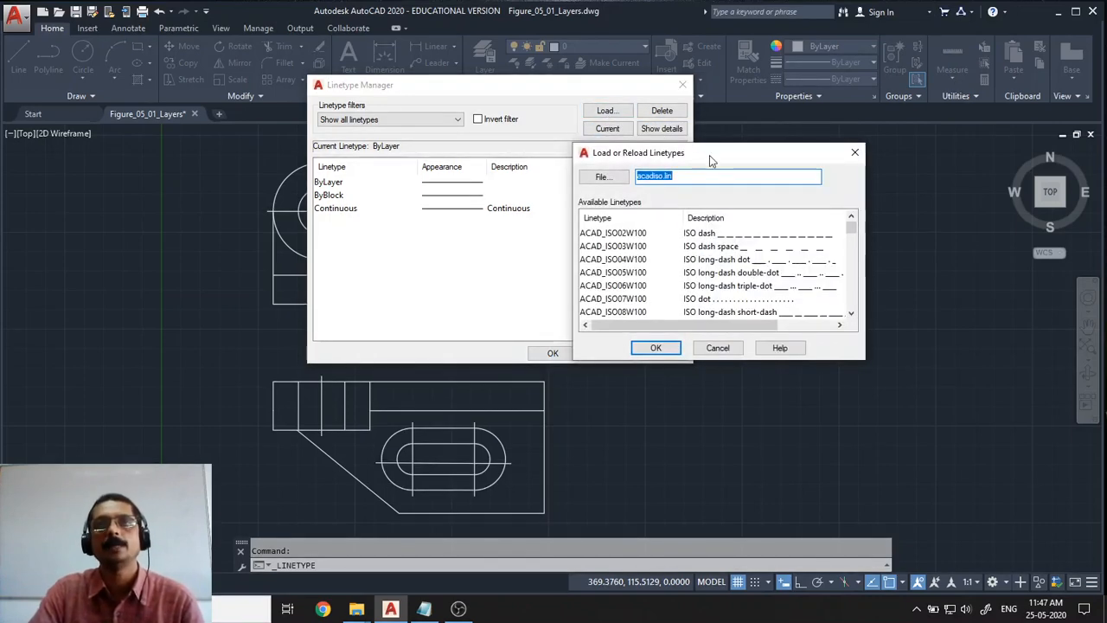
drag(710, 156, 555, 212)
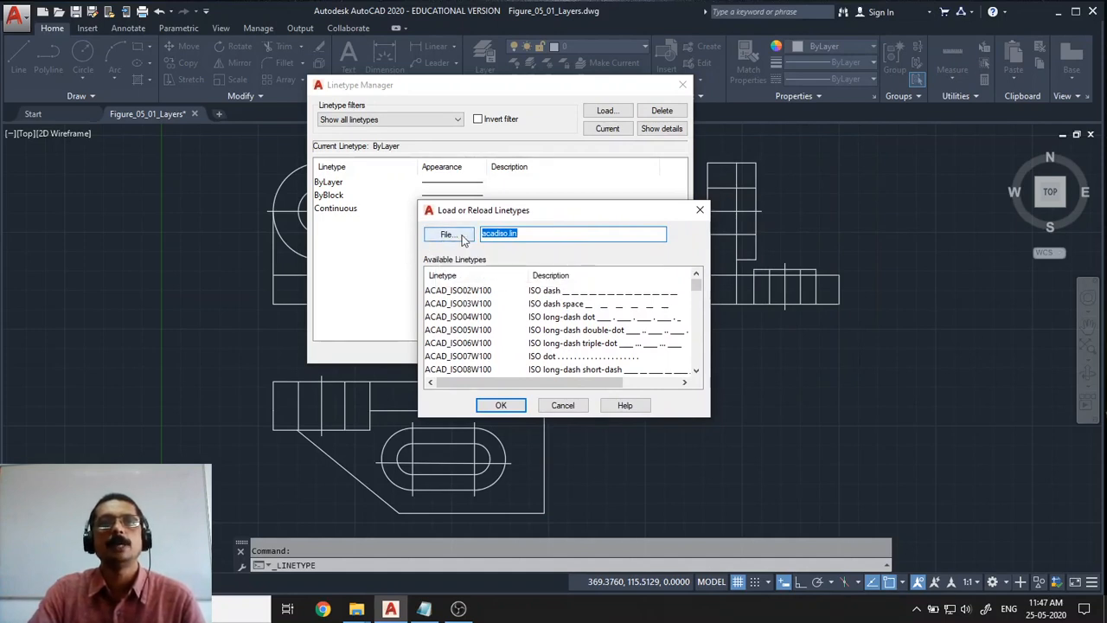
click(535, 238)
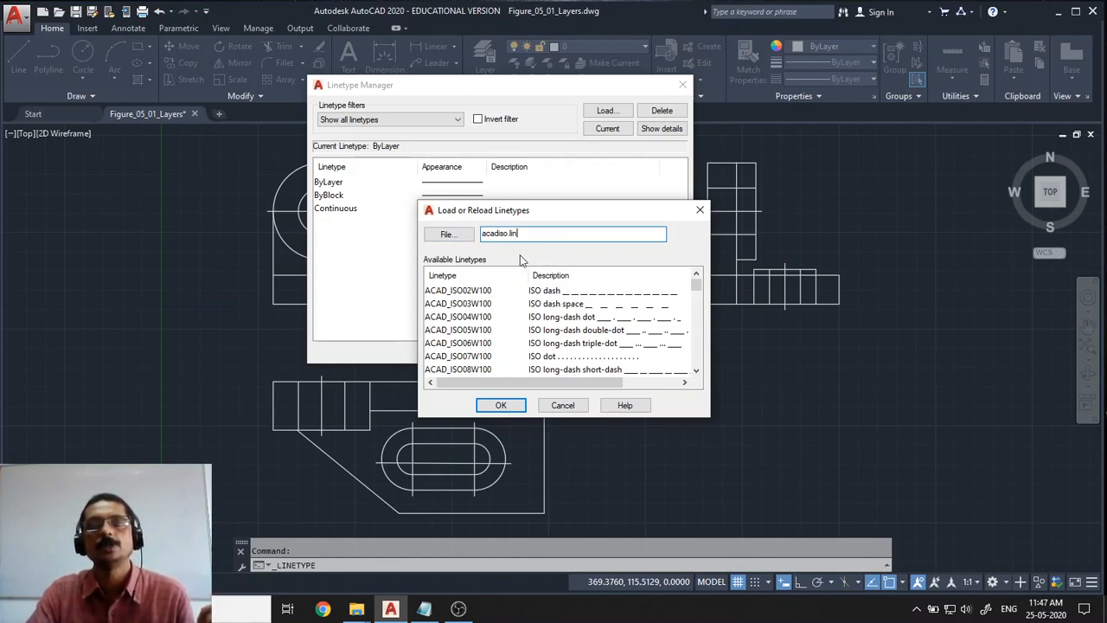
drag(525, 233, 478, 234)
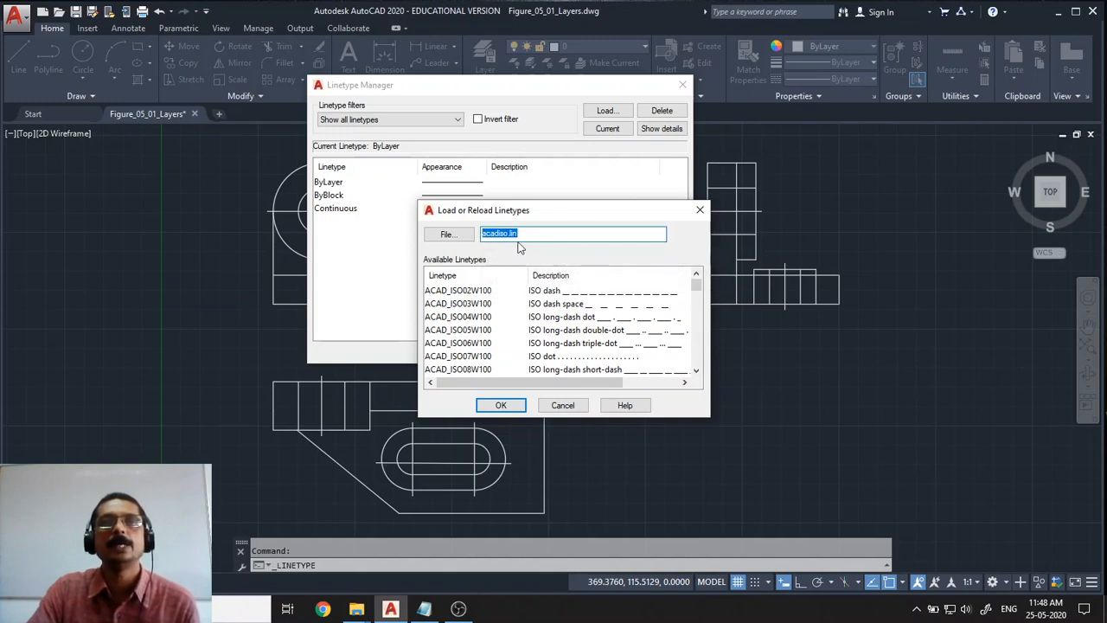
click(542, 234)
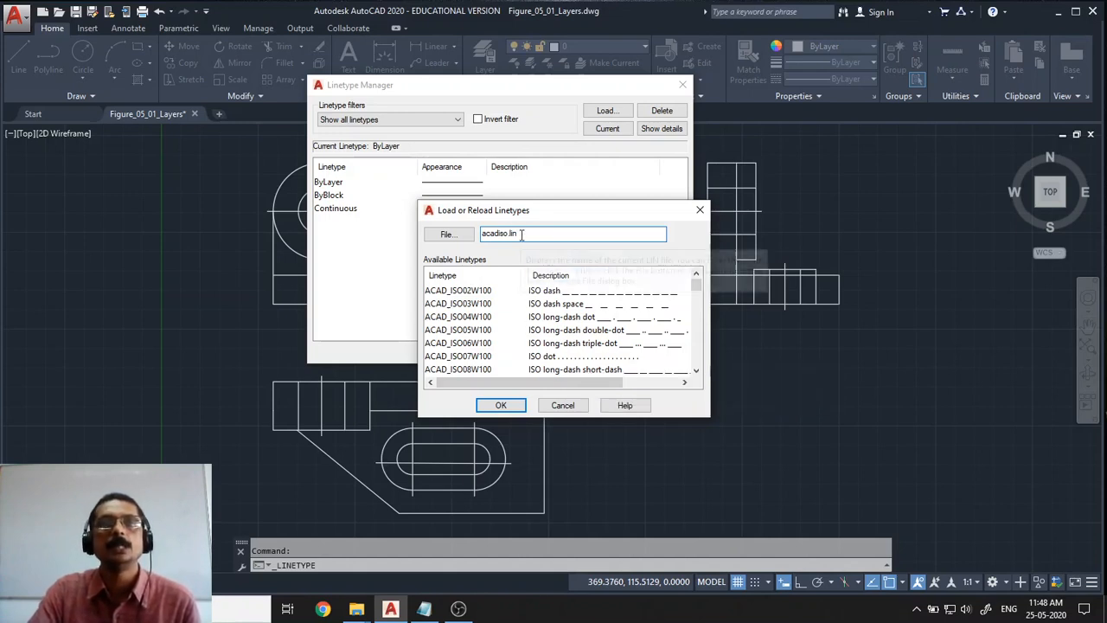
drag(520, 234, 483, 235)
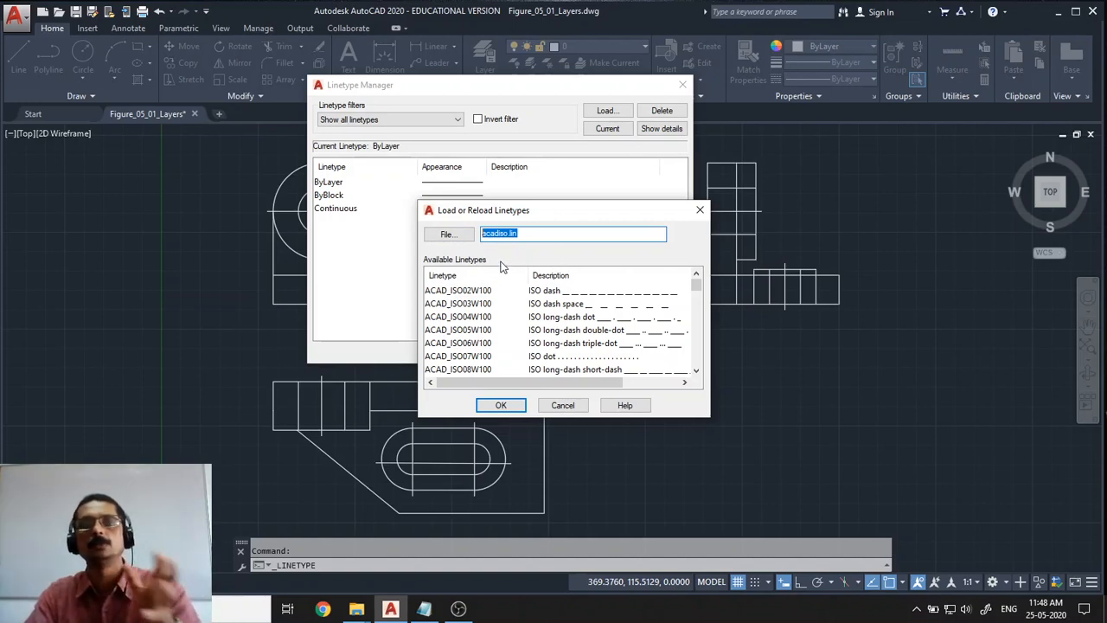
click(453, 240)
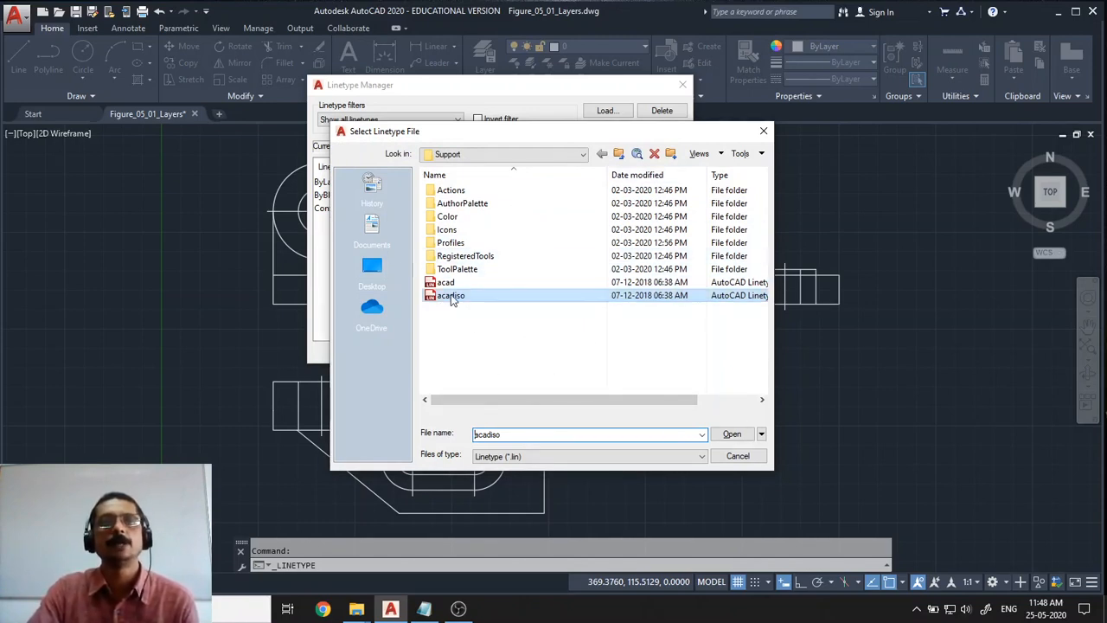
click(763, 130)
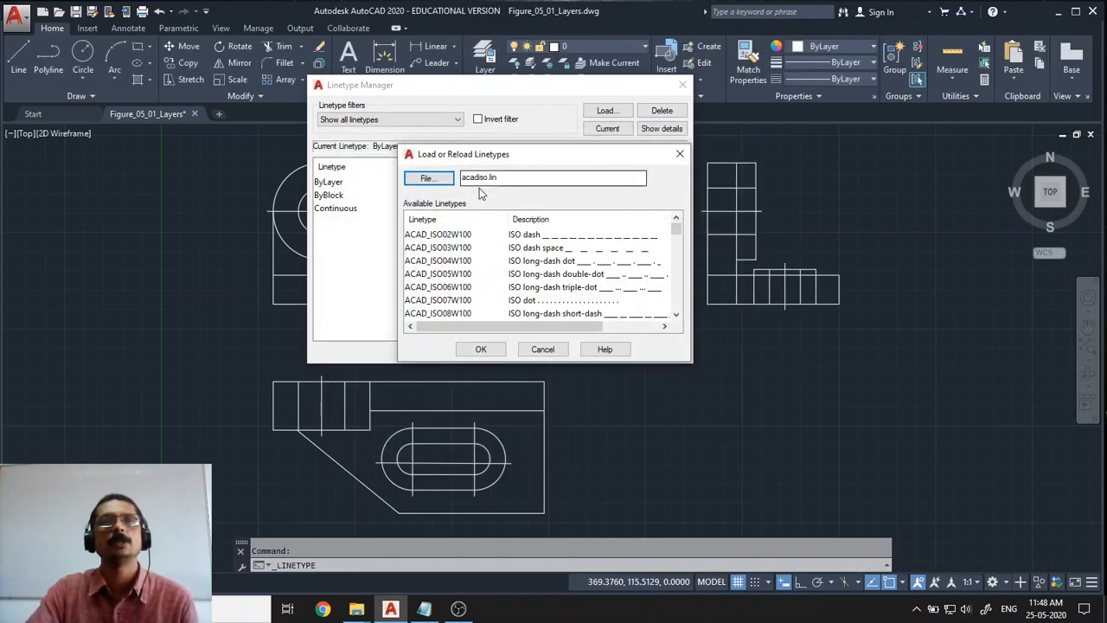
Enlarge the Load or Reload Linetypes dialog and load the ACAD_ISO02W100 (ISO dash) linetype
drag(509, 154, 412, 167)
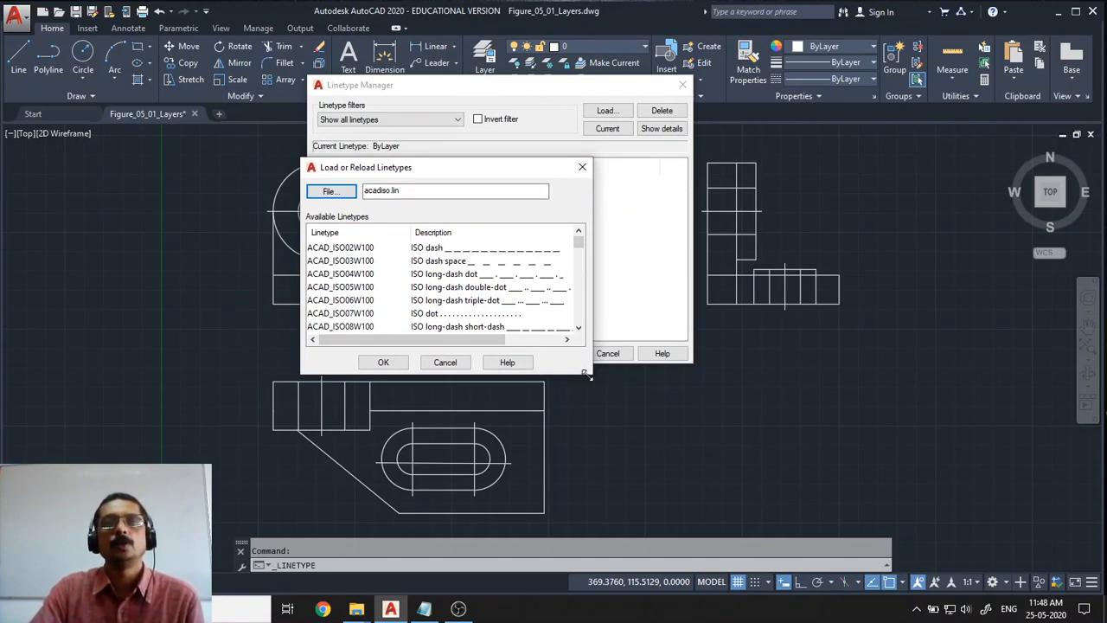
drag(588, 374, 753, 482)
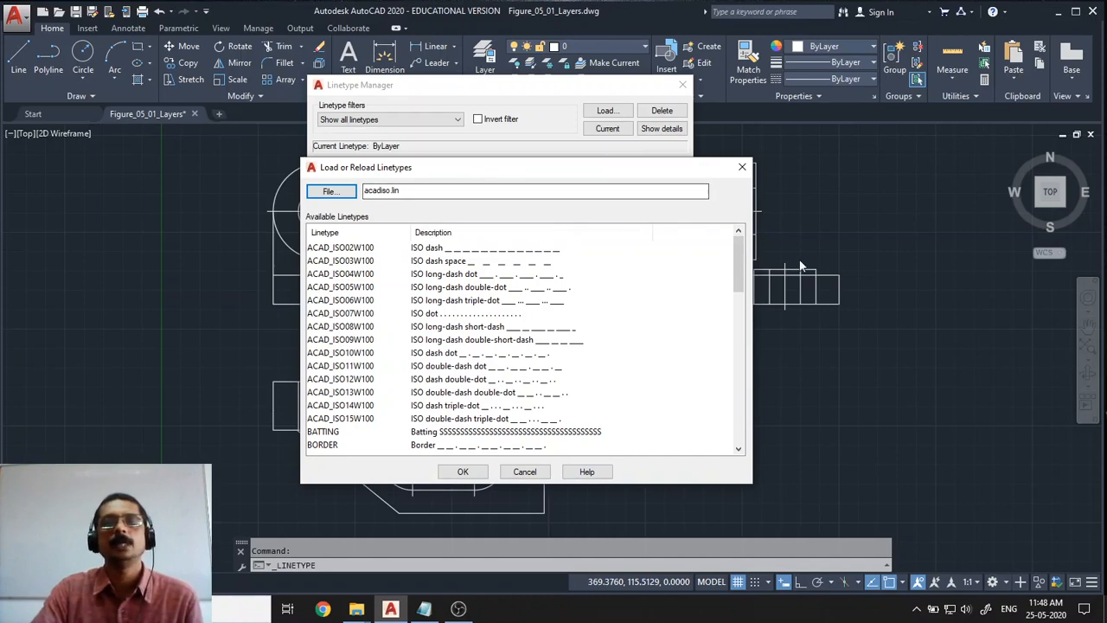
click(429, 252)
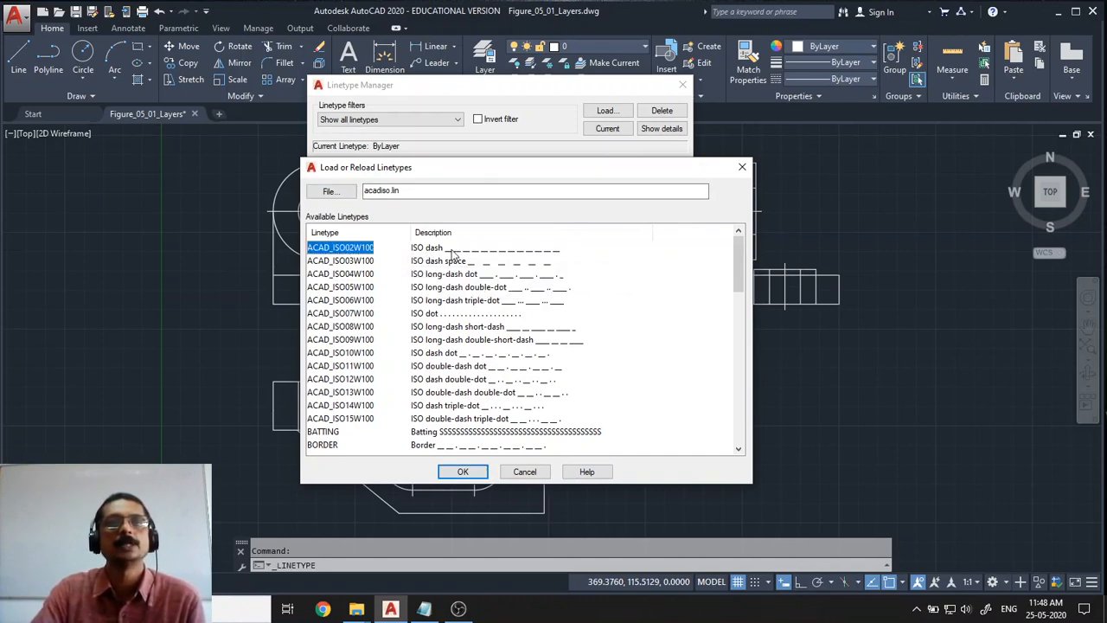
click(459, 472)
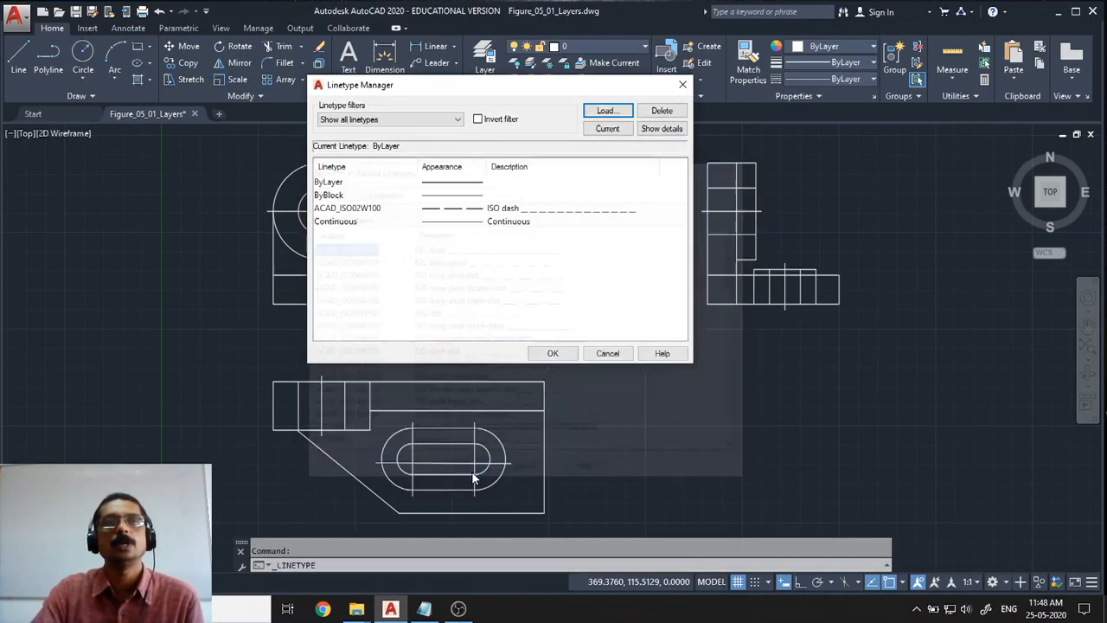
Load the ACAD_ISO04W100 (ISO long-dash dot) linetype, accept the Linetype Manager, and check the linetypes offered for objects
click(355, 209)
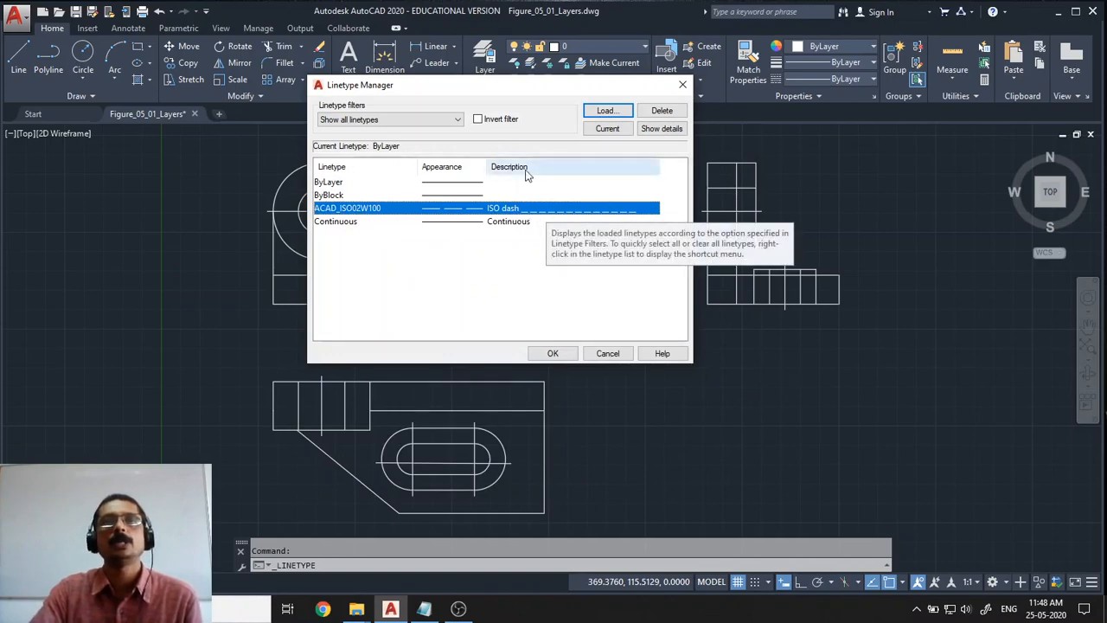
click(607, 111)
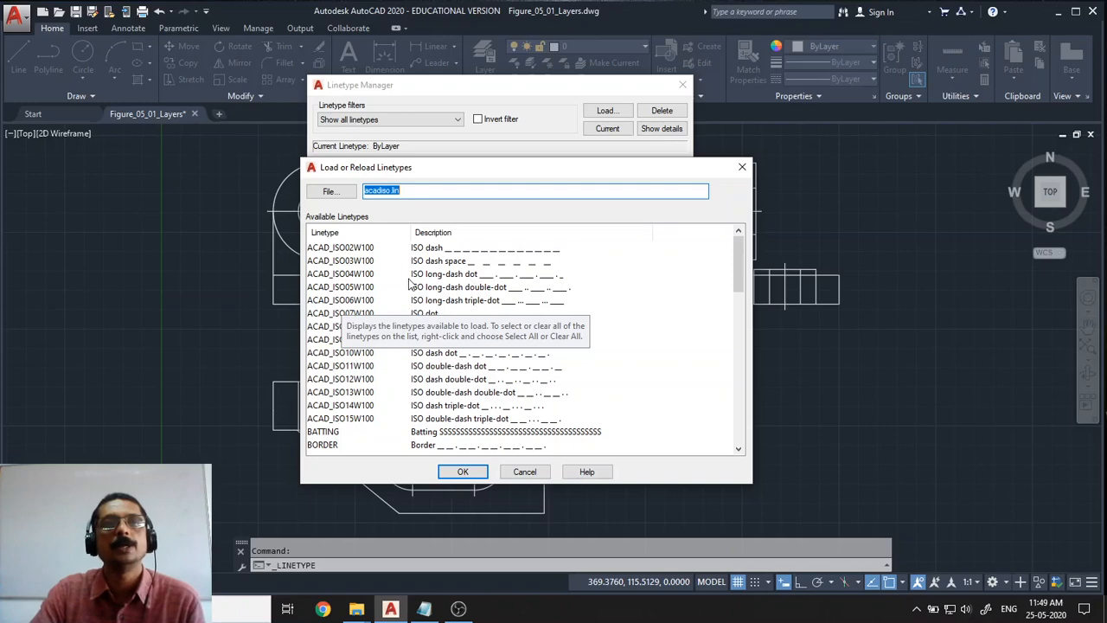
click(359, 274)
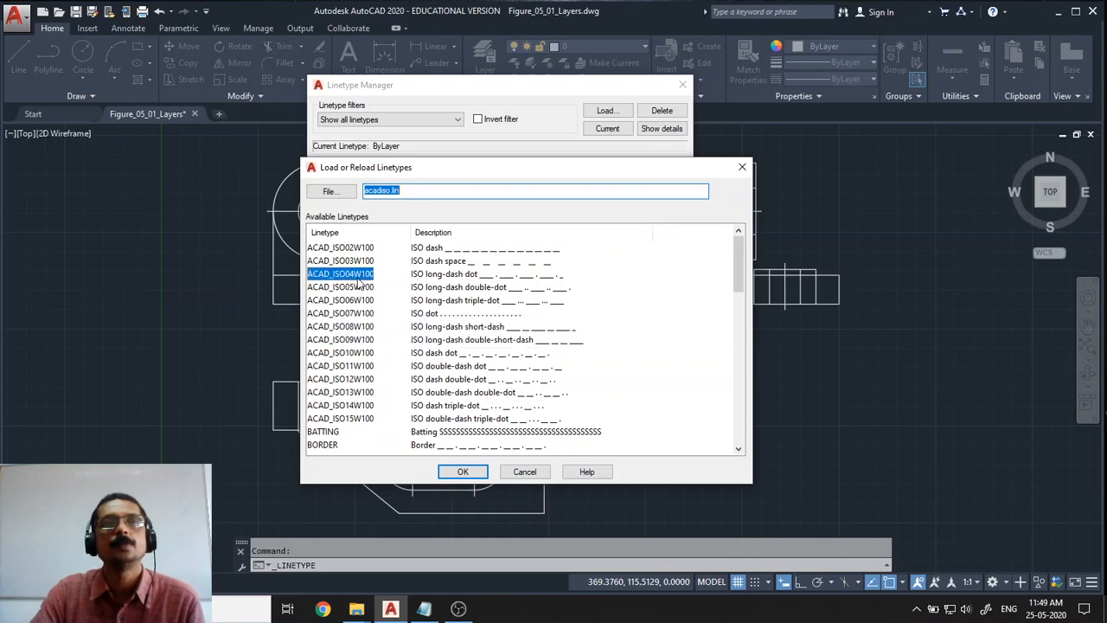
click(465, 472)
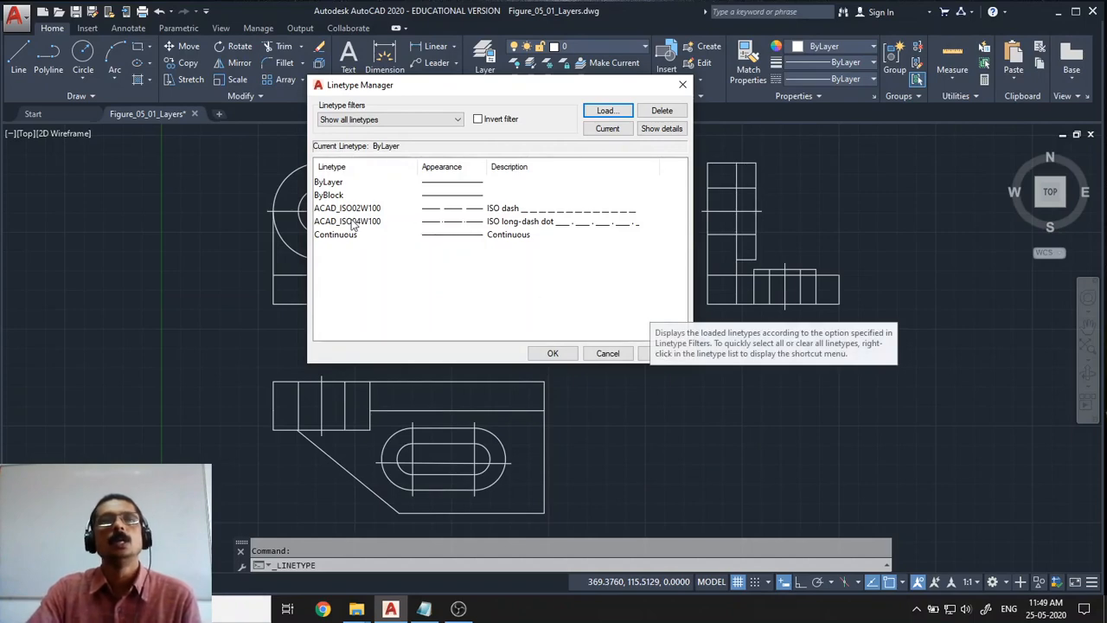
click(554, 354)
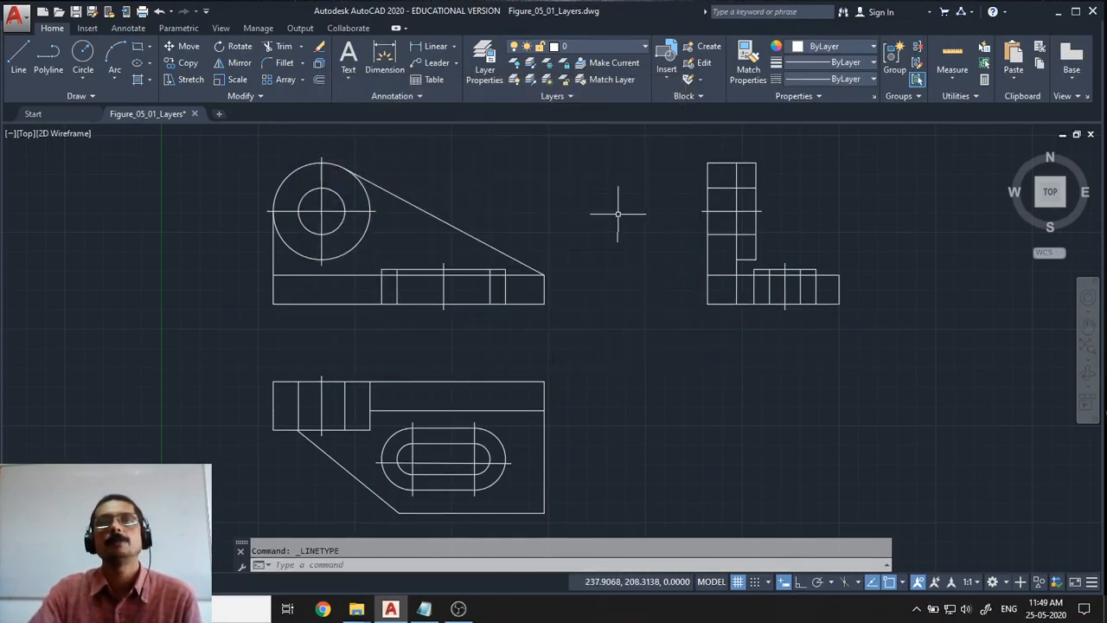
click(874, 79)
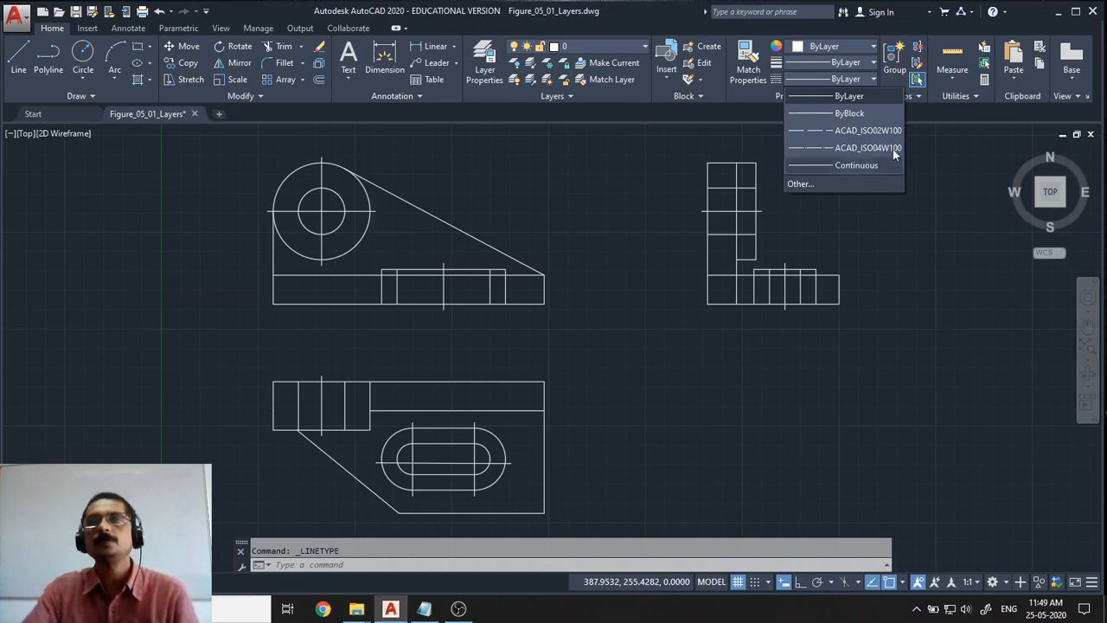
click(535, 214)
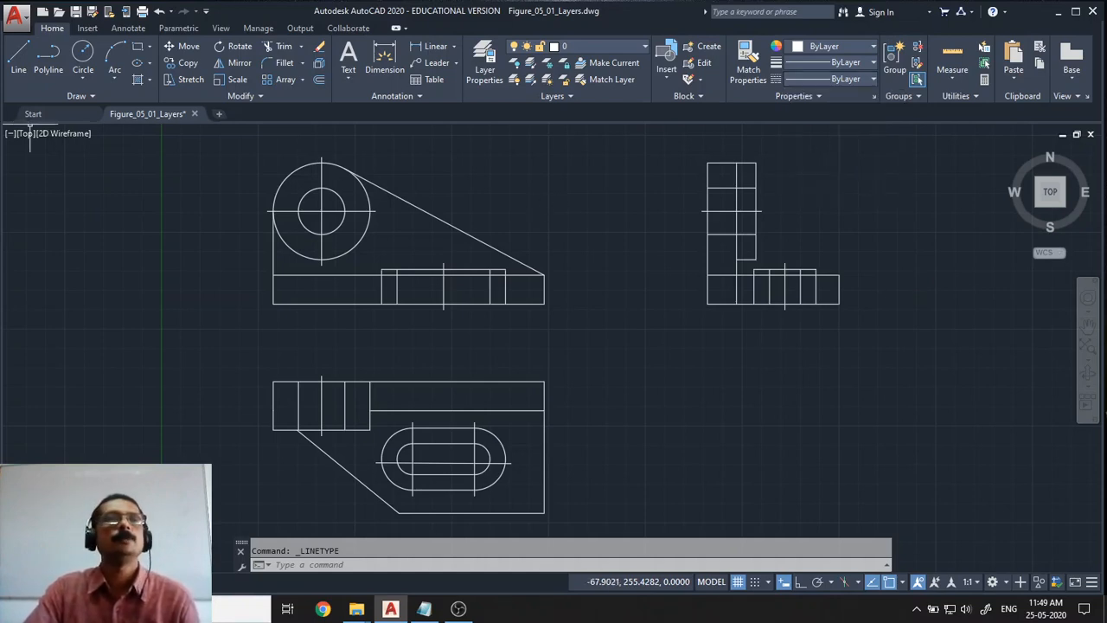
Draw a single gently rising line from just beside the top view's upper corner to the empty area below the side view
click(17, 57)
click(559, 376)
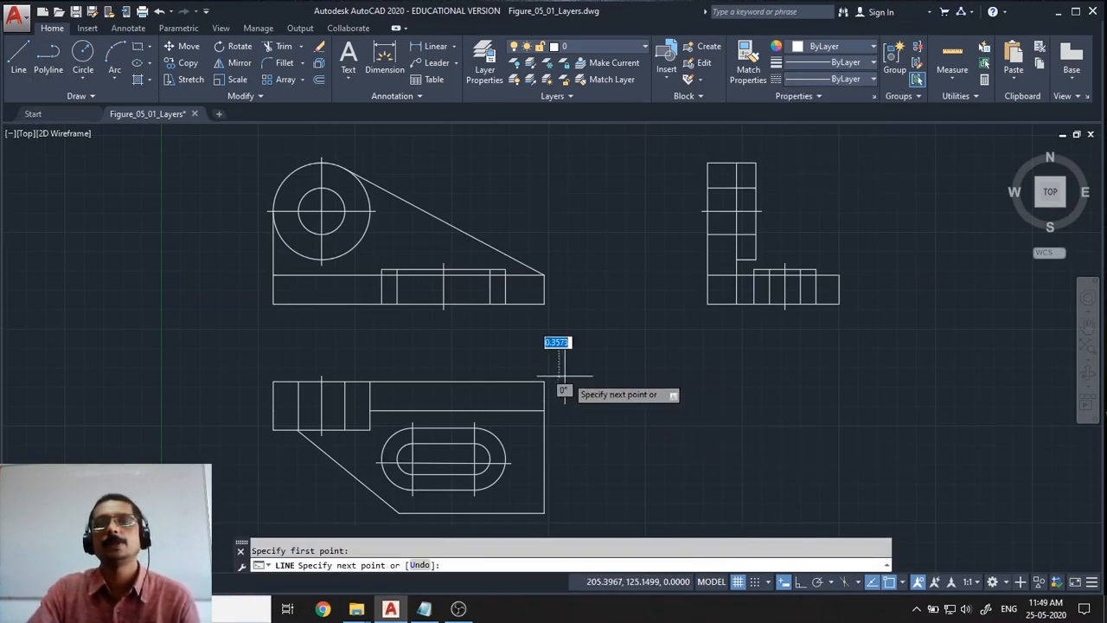
click(906, 333)
key(Return)
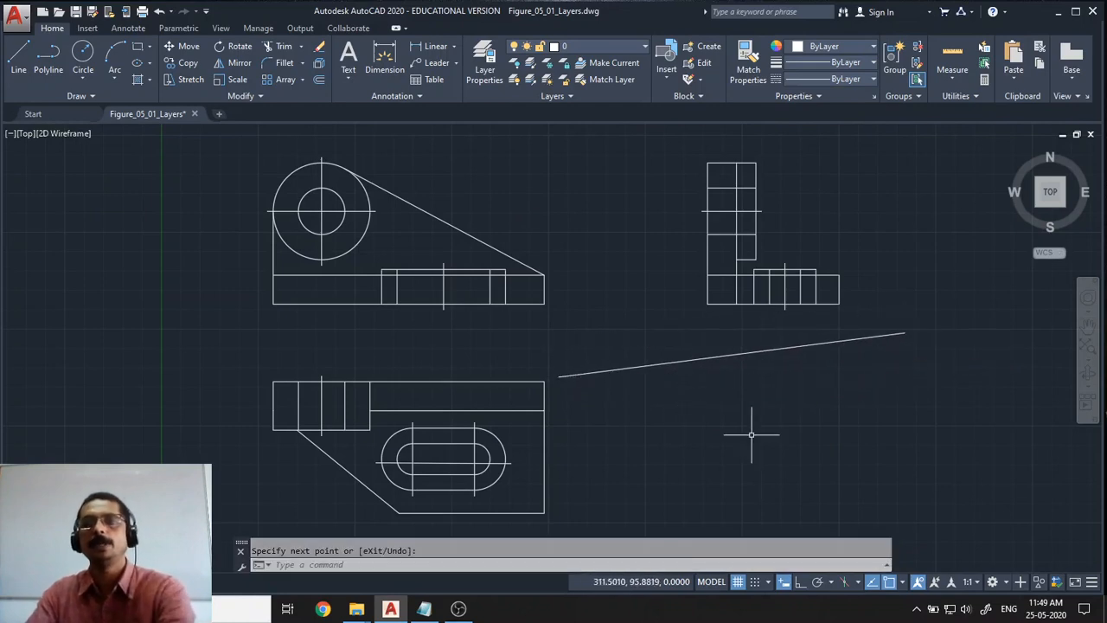
Assign the ACAD_ISO02W100 linetype to the gently rising line below the side view
click(727, 358)
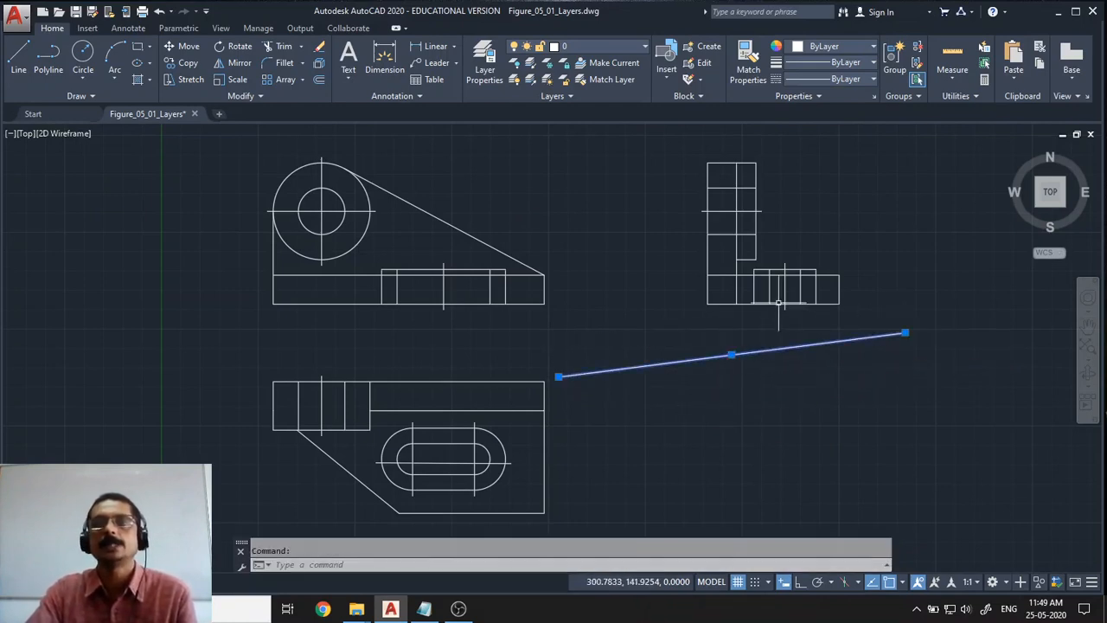
click(873, 79)
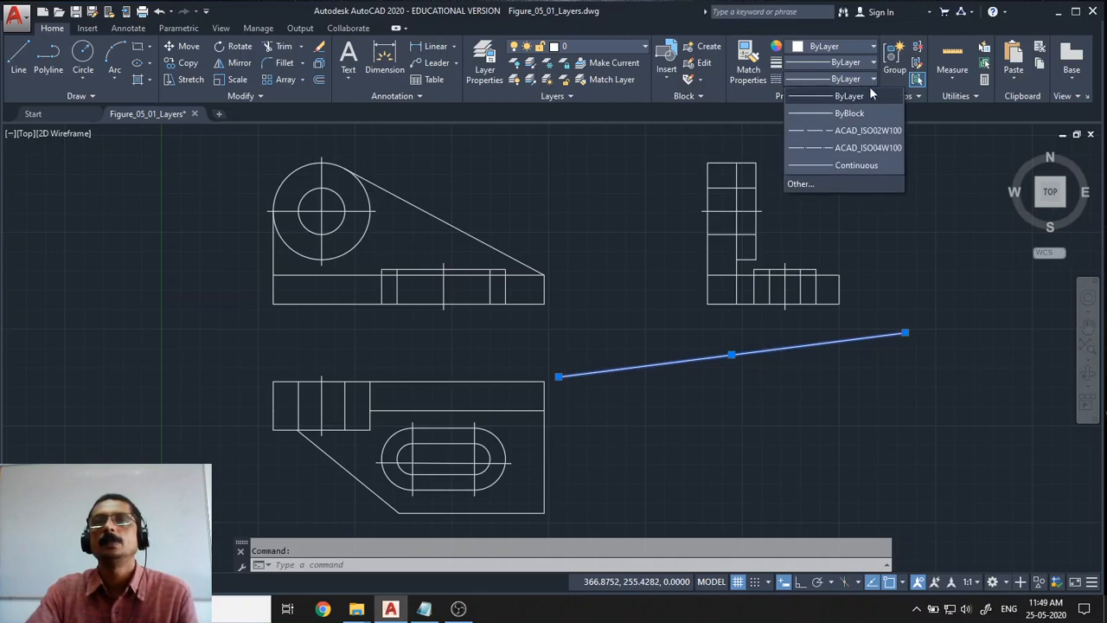
click(852, 130)
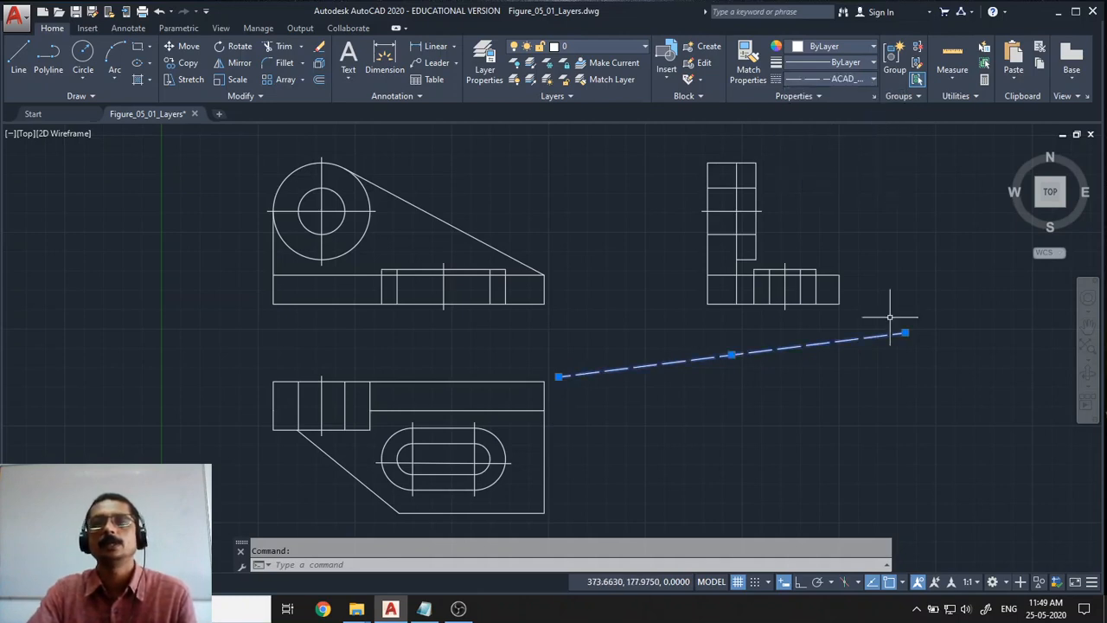
key(Escape)
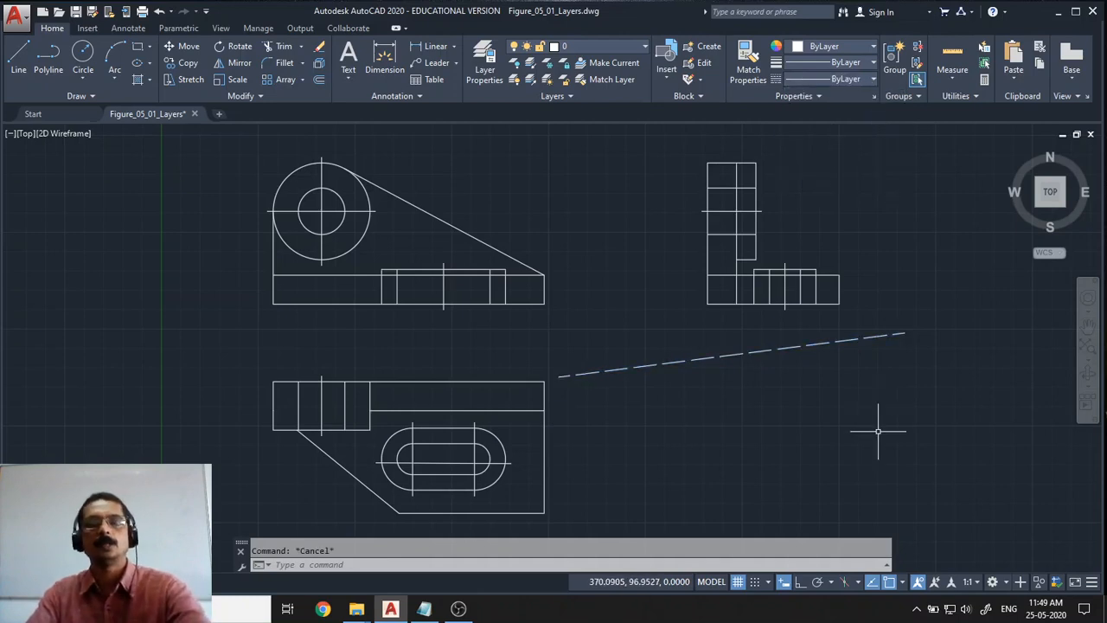
Draw a second single line below the dashed one, rising at about 18° in the empty area under the side view
click(18, 59)
click(697, 460)
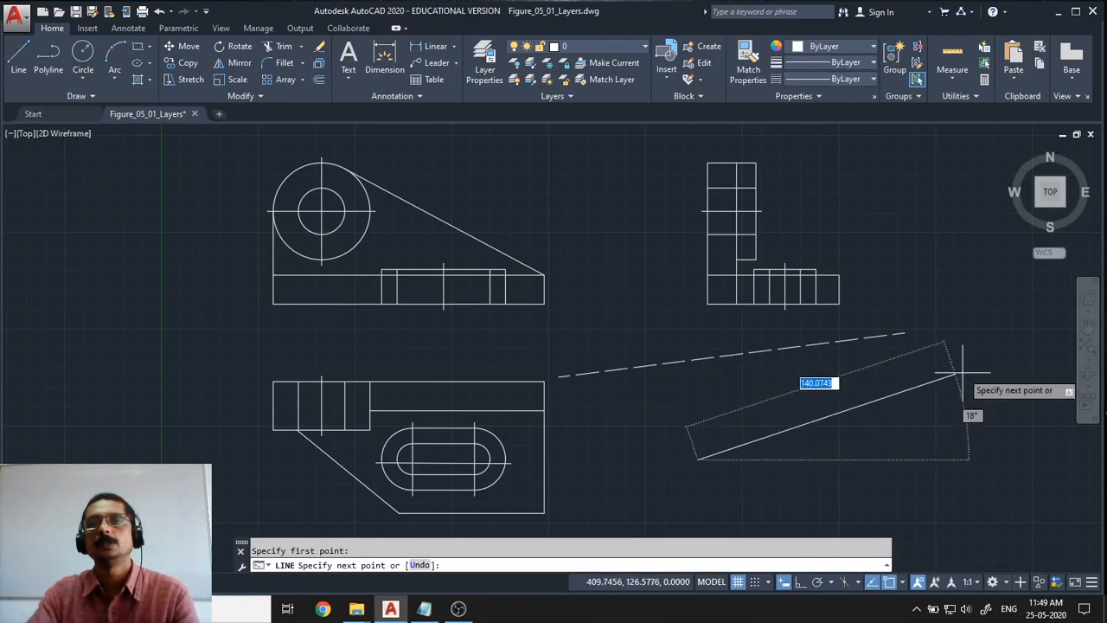
click(965, 372)
key(Return)
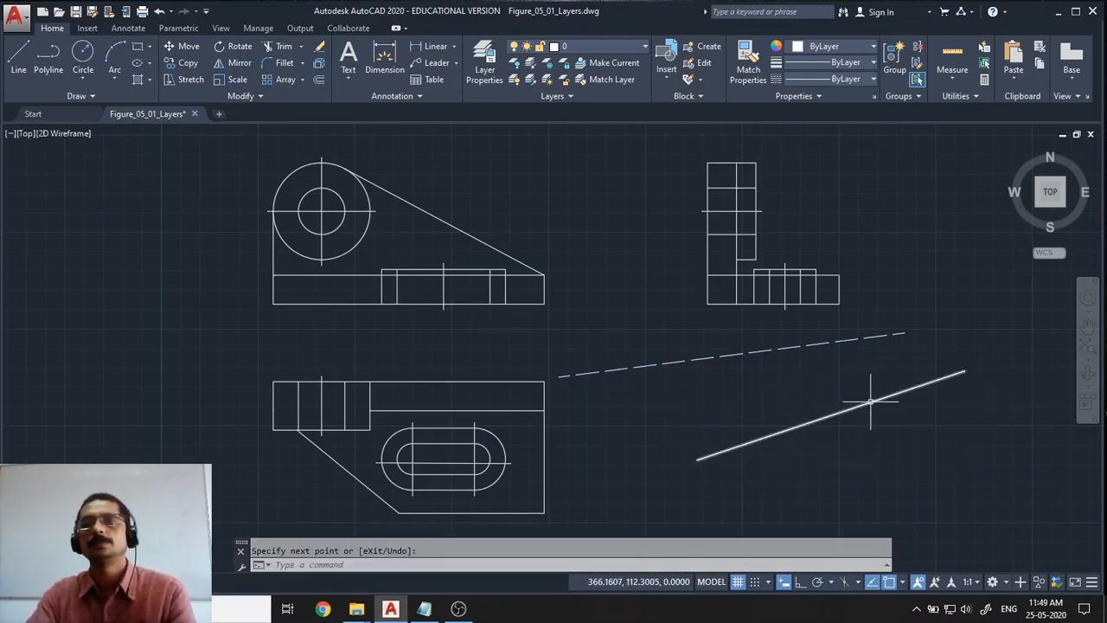
Assign the ACAD_ISO04W100 linetype to the new line at about 18° and clear the selection
click(872, 403)
click(875, 78)
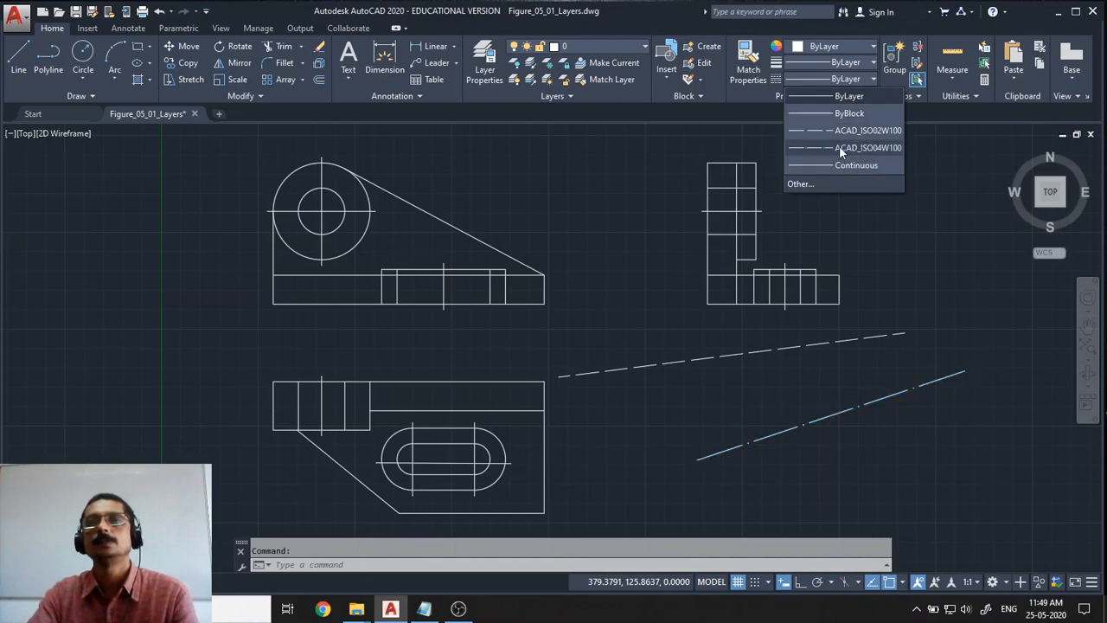
click(839, 147)
key(Escape)
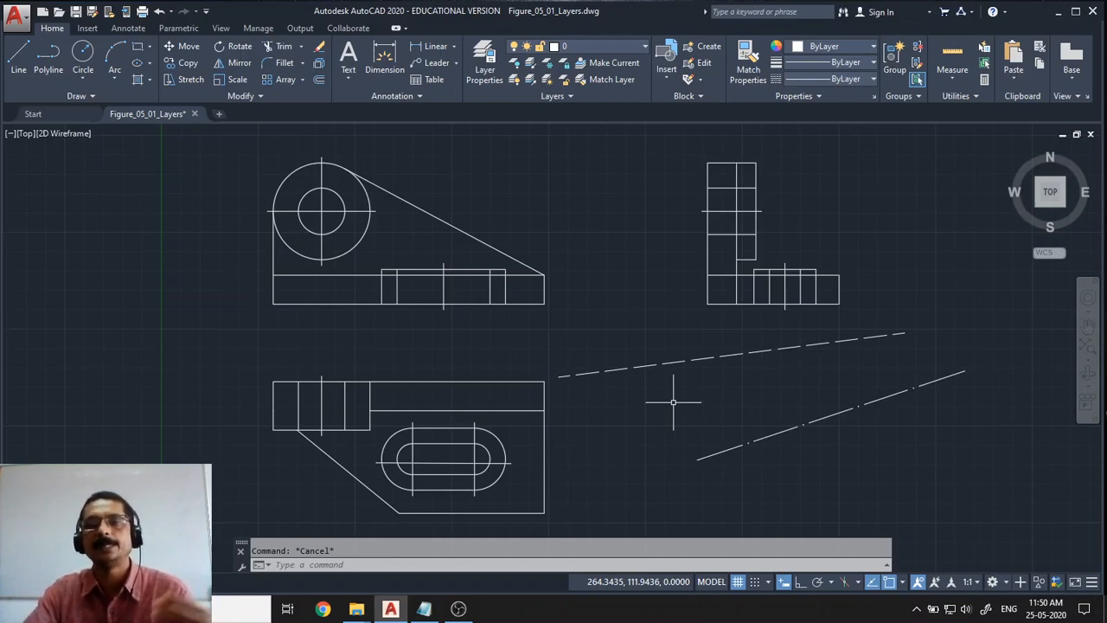
Make ACAD_ISO04W100 the current linetype and draw two connected lines forming a peak across the dash-dot line
click(872, 78)
click(819, 147)
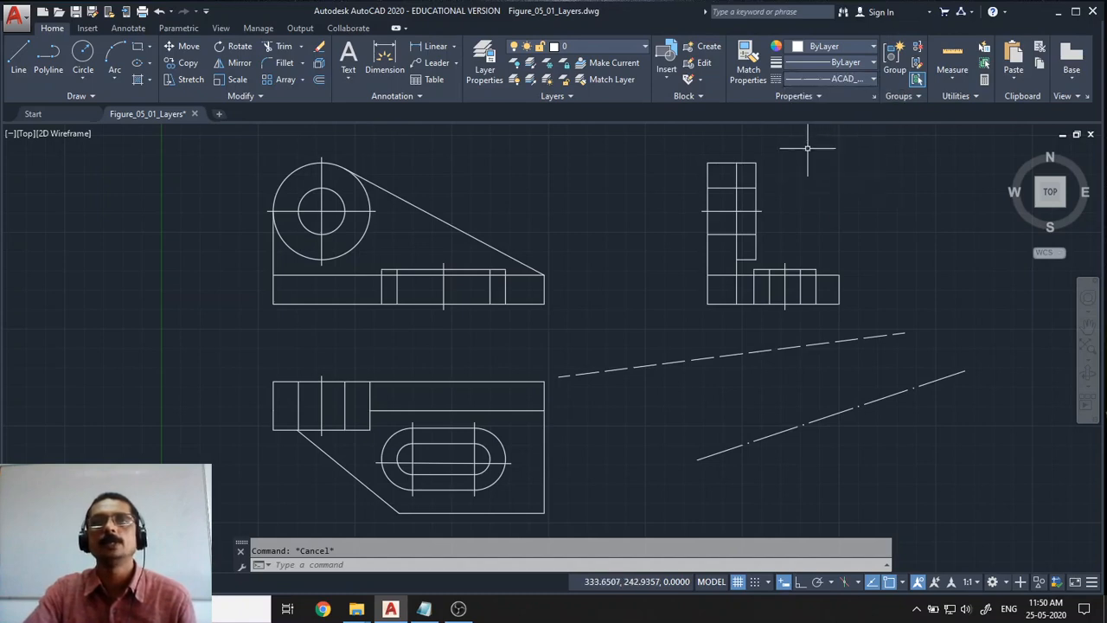
click(18, 57)
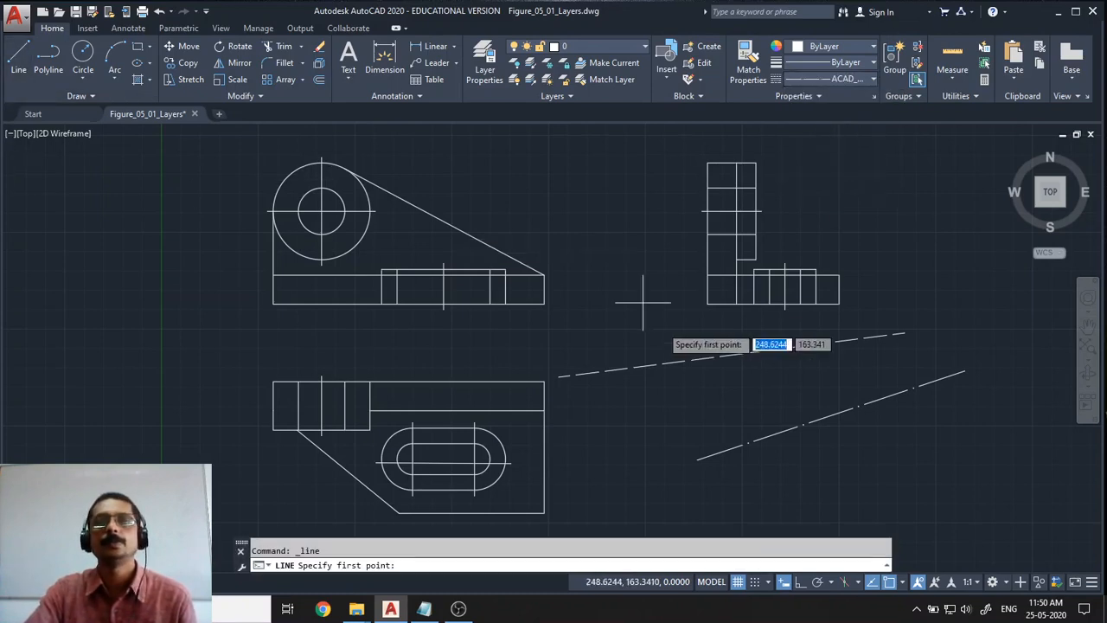
click(658, 426)
click(820, 361)
click(960, 502)
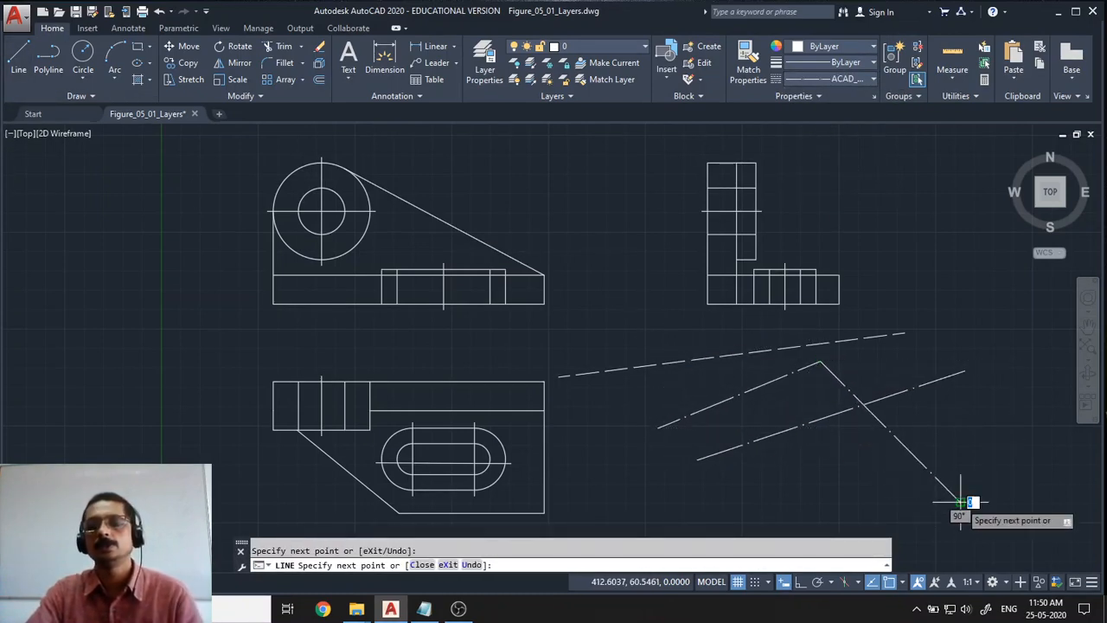
key(Return)
Draw a circle below the dash-dot lines using the current linetype
click(83, 57)
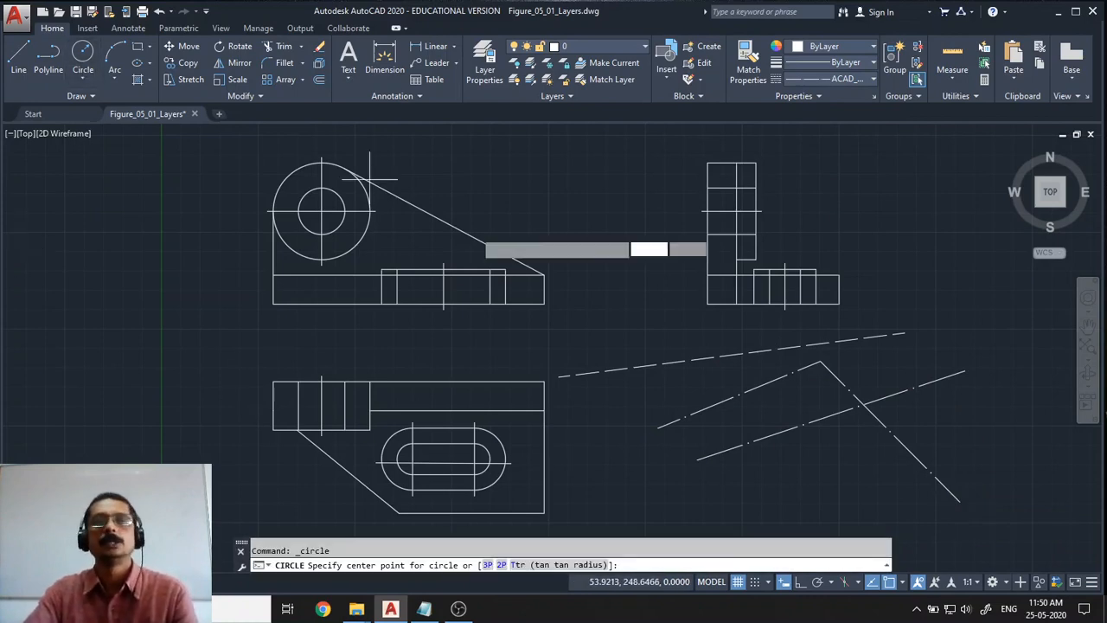
click(820, 515)
click(772, 499)
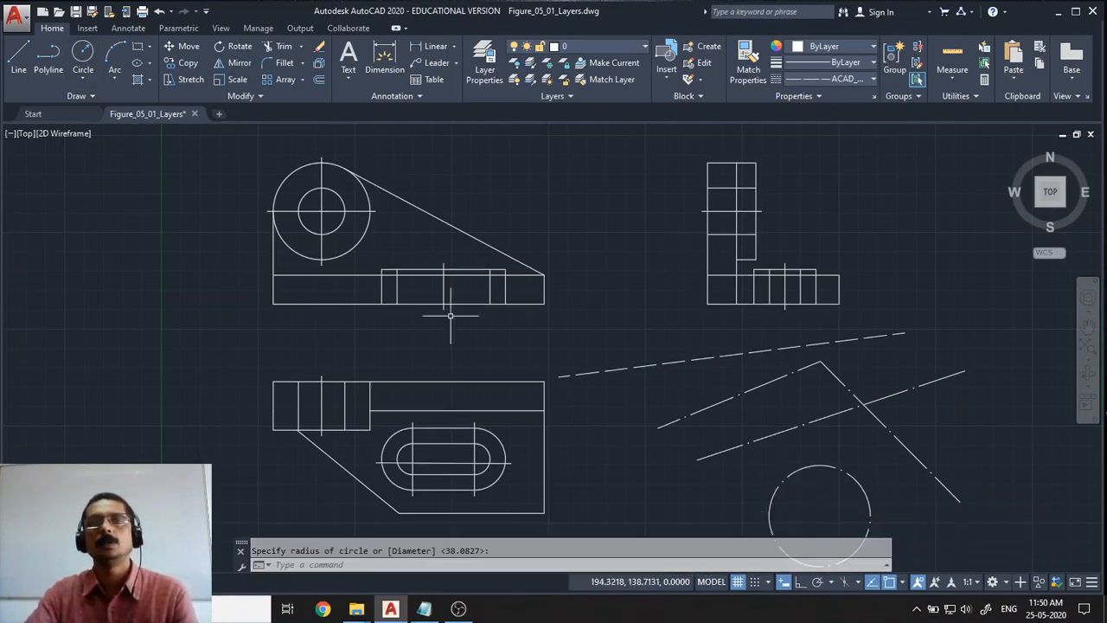
Draw a wide rectangle enclosing most of the dash-dot lines, and return the current linetype to ByLayer
click(134, 47)
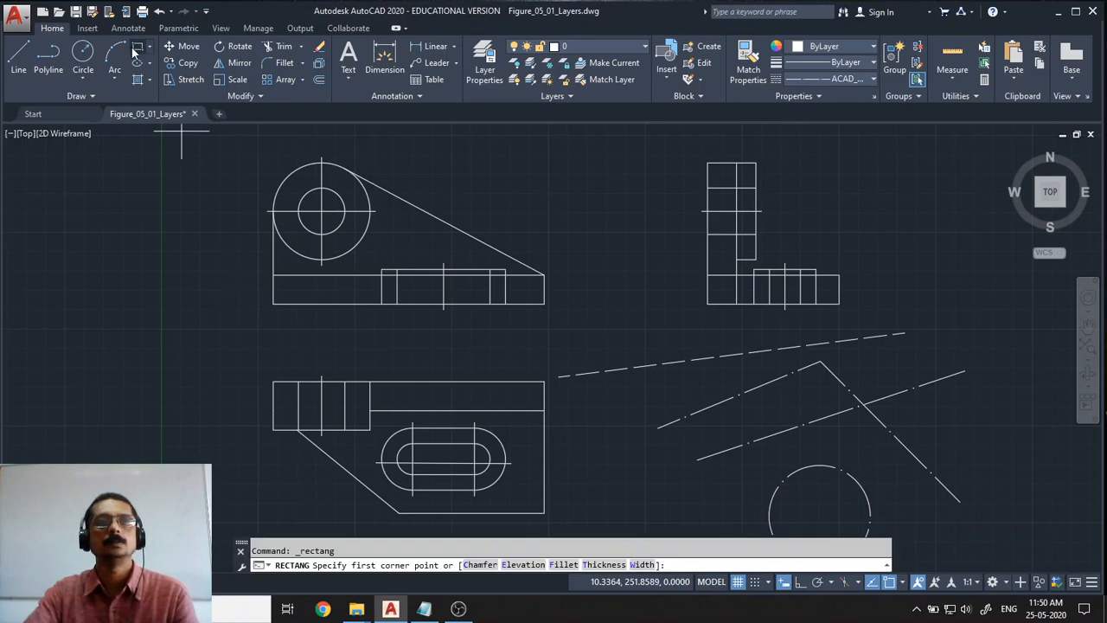
click(671, 388)
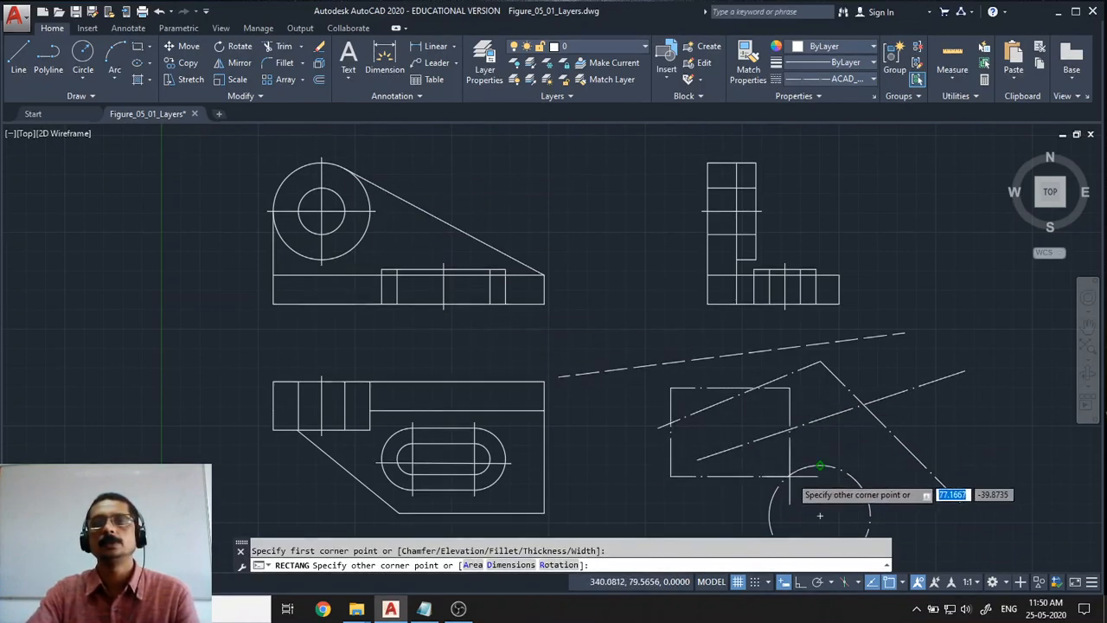
click(1016, 478)
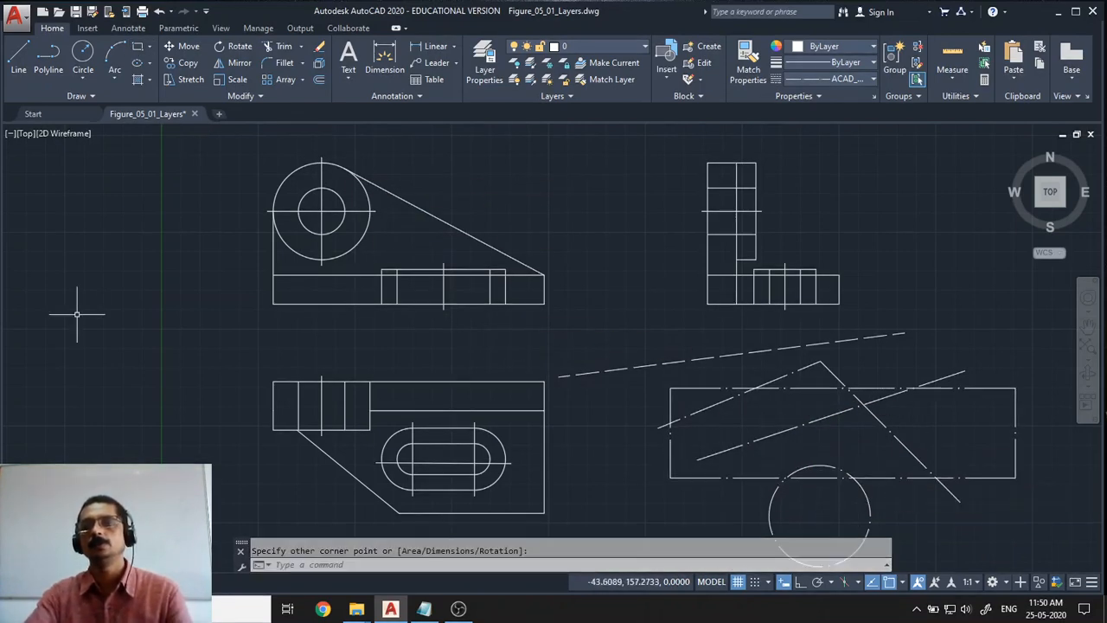
key(Escape)
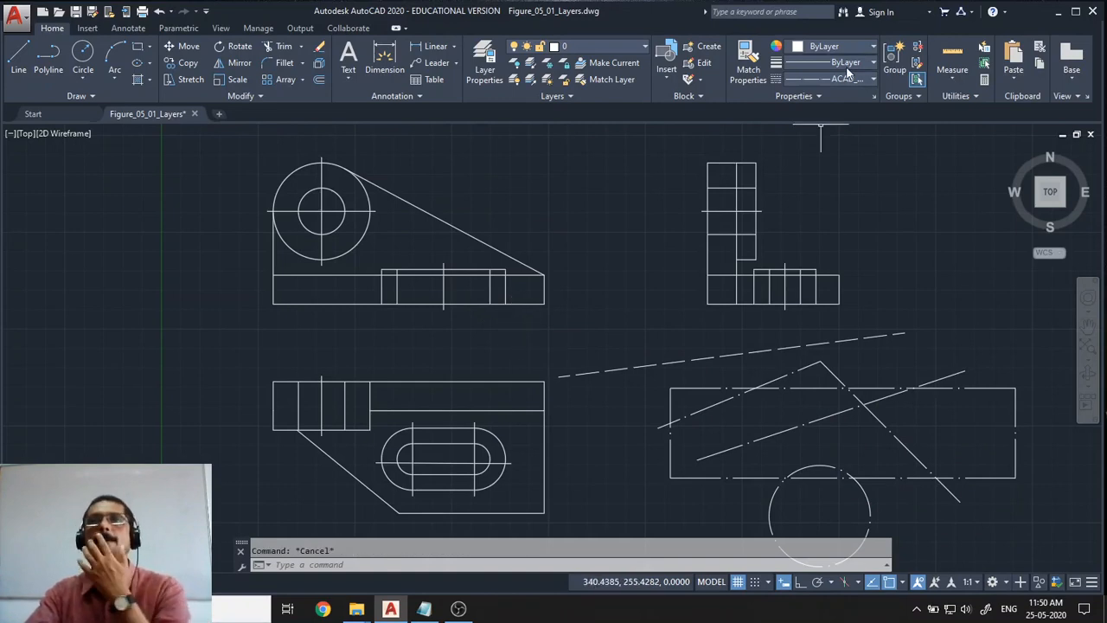
click(873, 79)
click(842, 95)
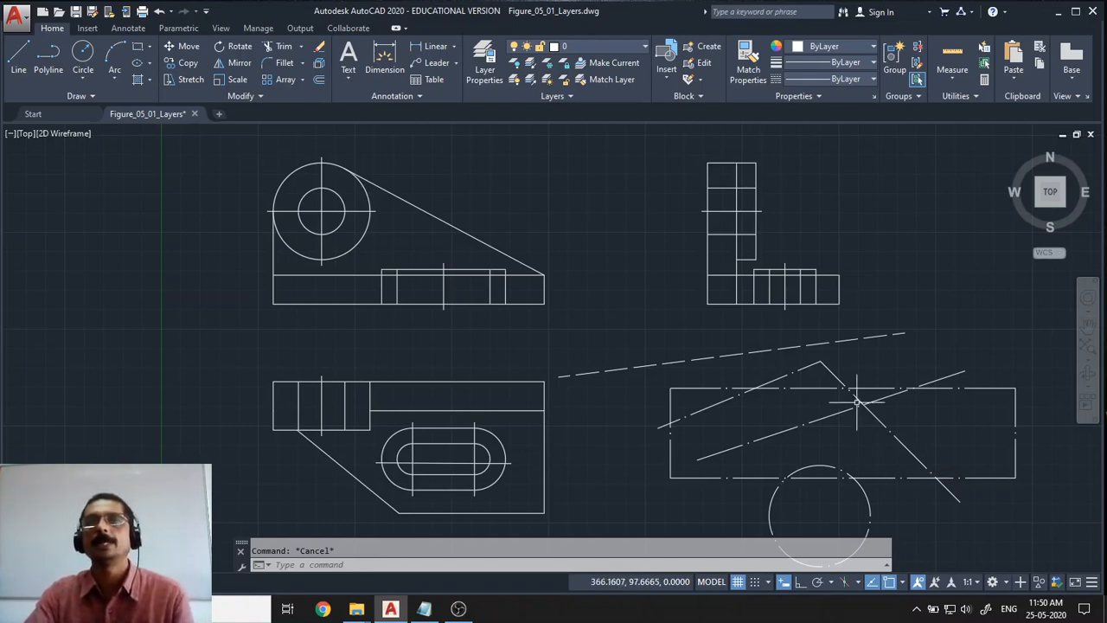
Show the linetype details in the Linetype Manager and set the global scale factor to 2
click(871, 80)
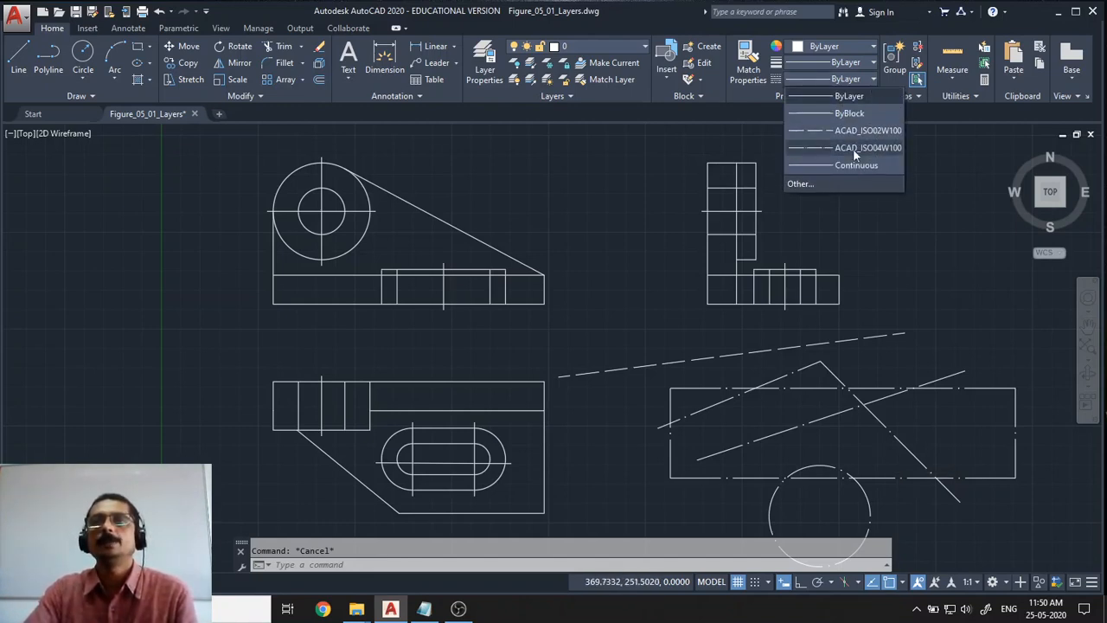
click(827, 183)
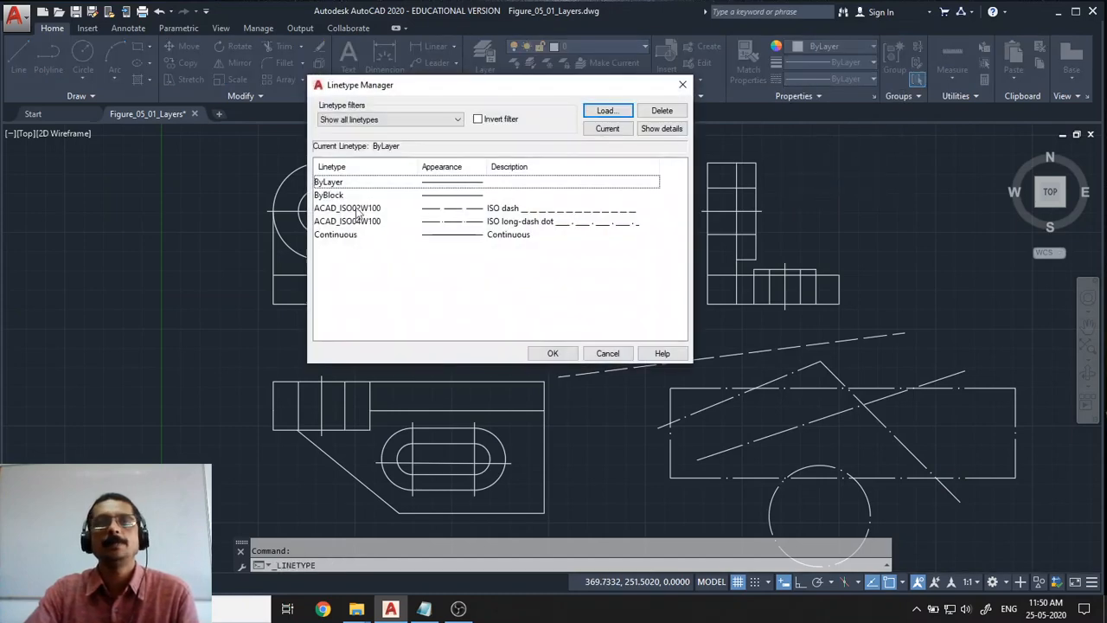
drag(462, 89, 304, 107)
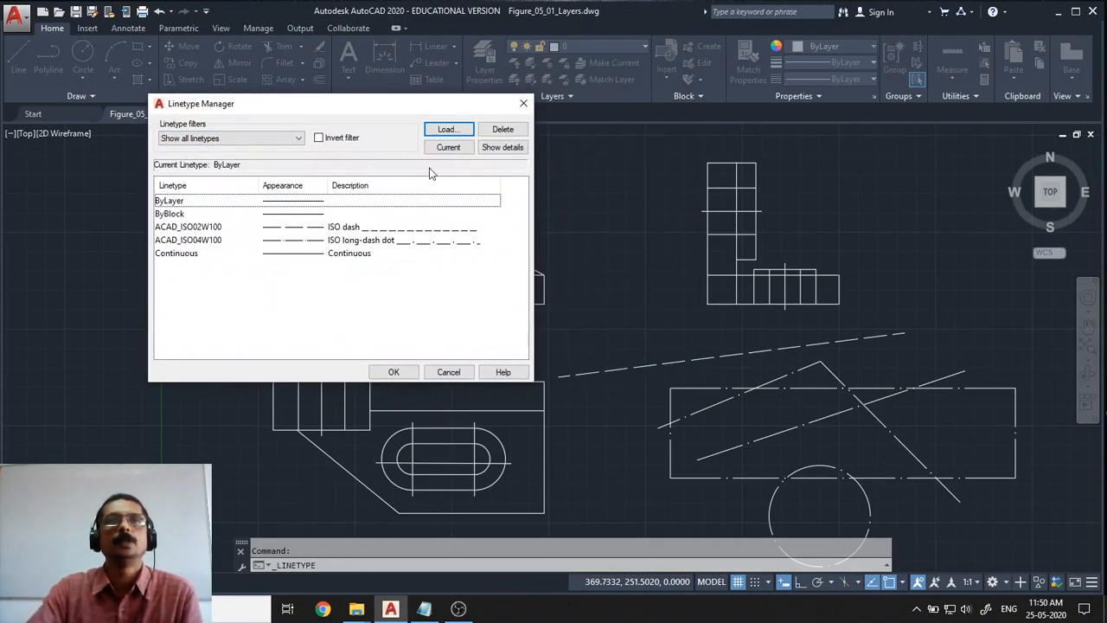
click(503, 148)
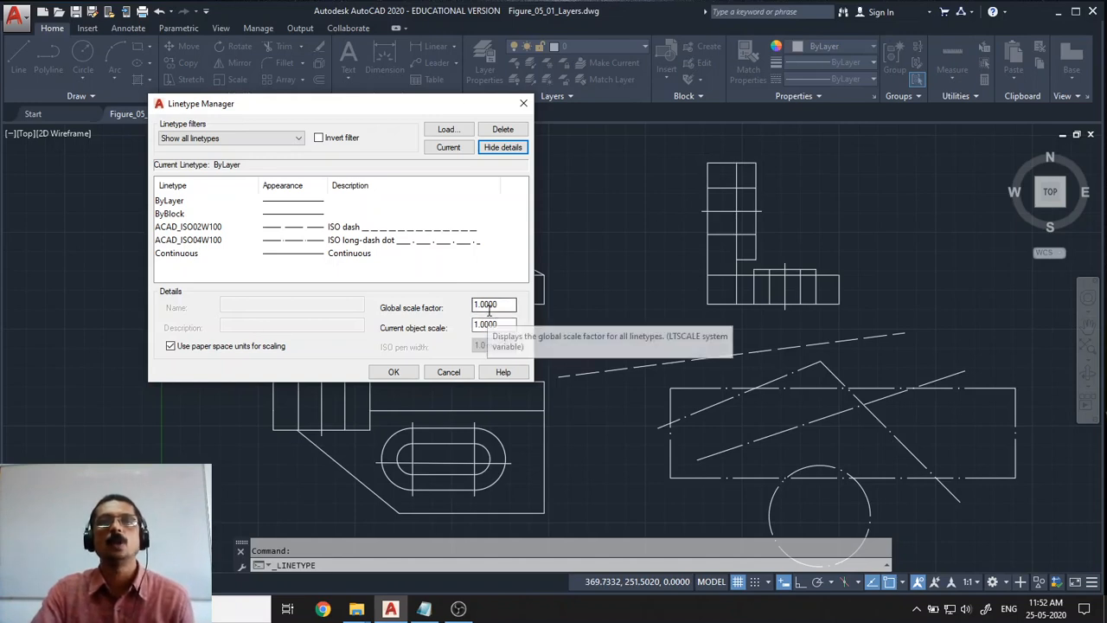
drag(501, 304, 464, 308)
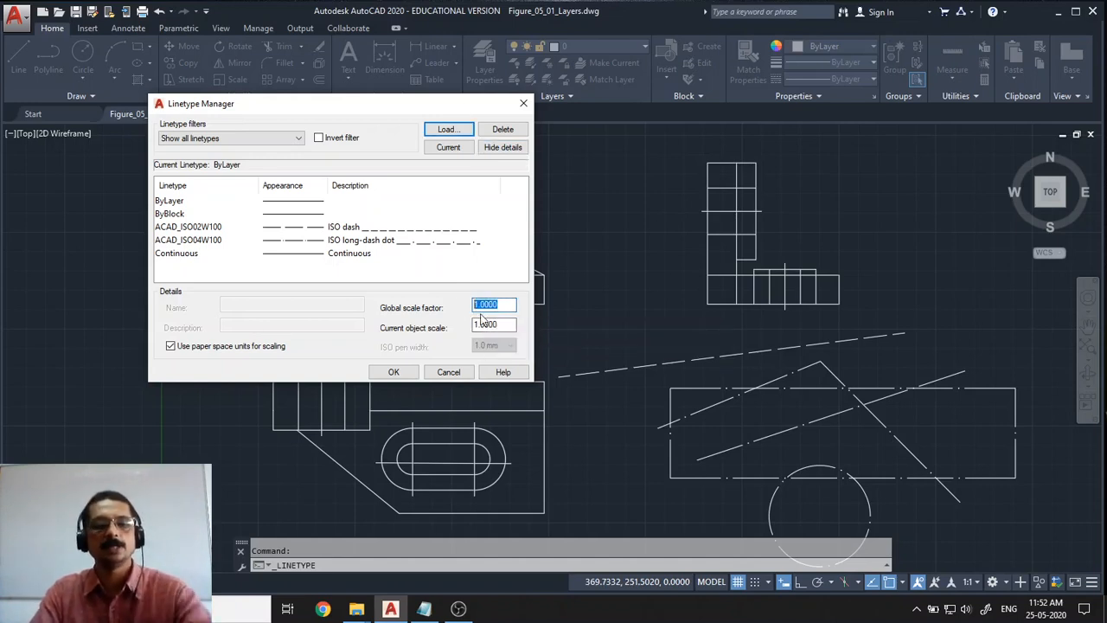
text(2)
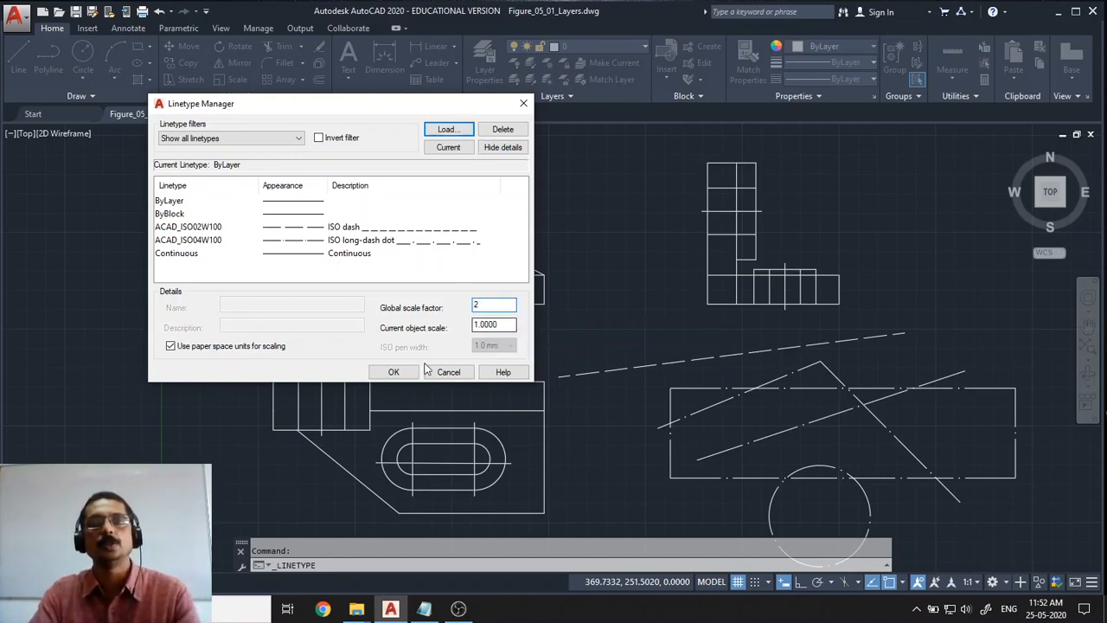
click(394, 372)
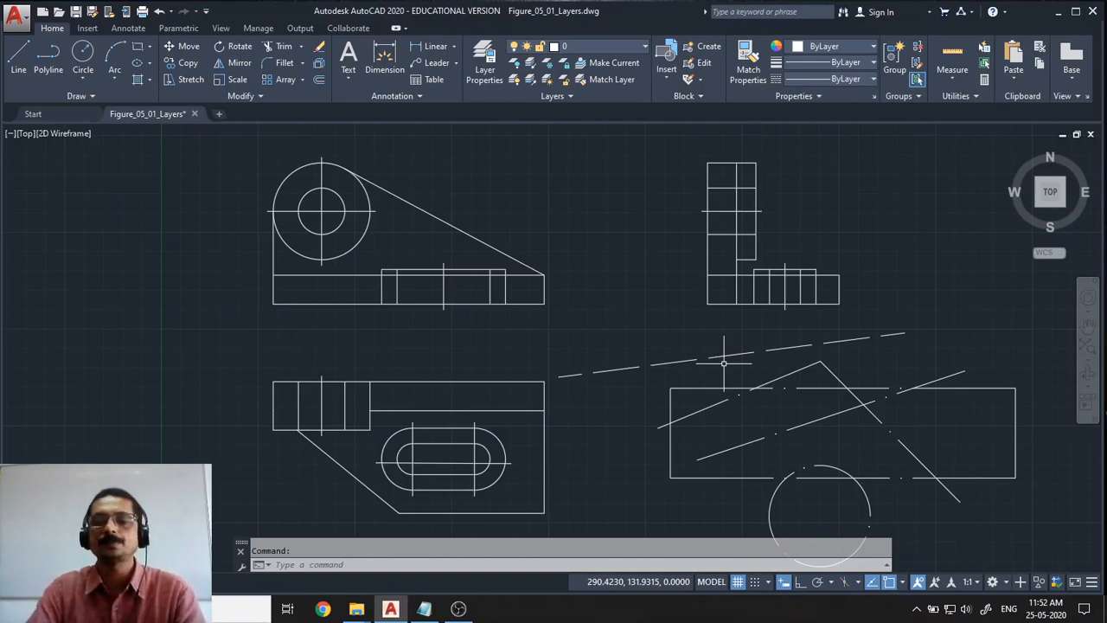
Reopen the Linetype Manager and set the global scale factor to 0.5
key(Return)
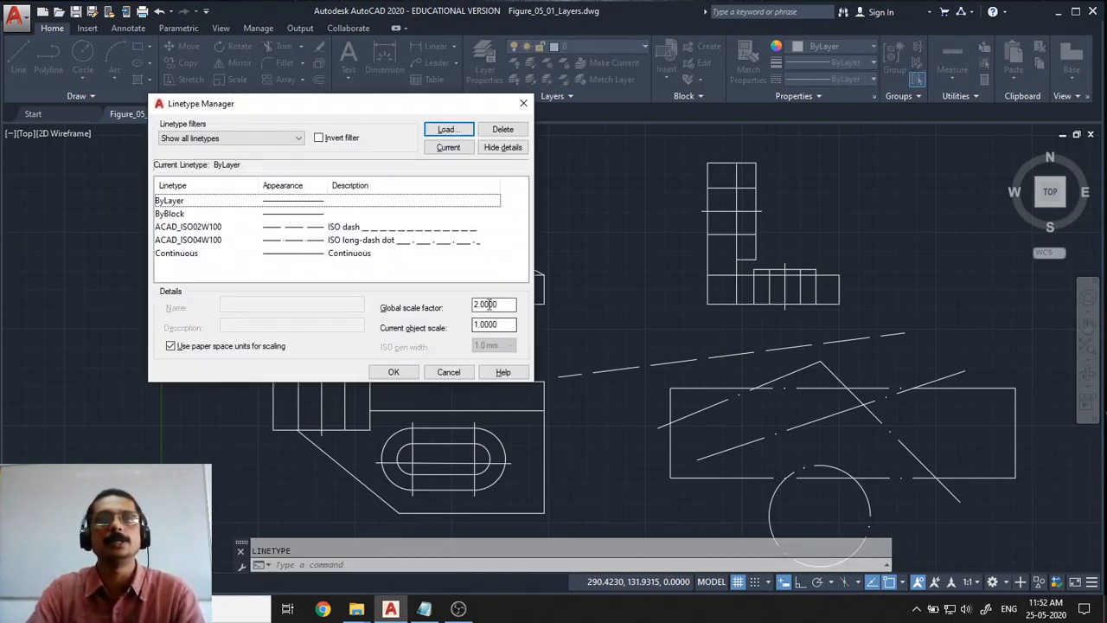
click(499, 303)
drag(500, 304, 449, 307)
key(BackSpace)
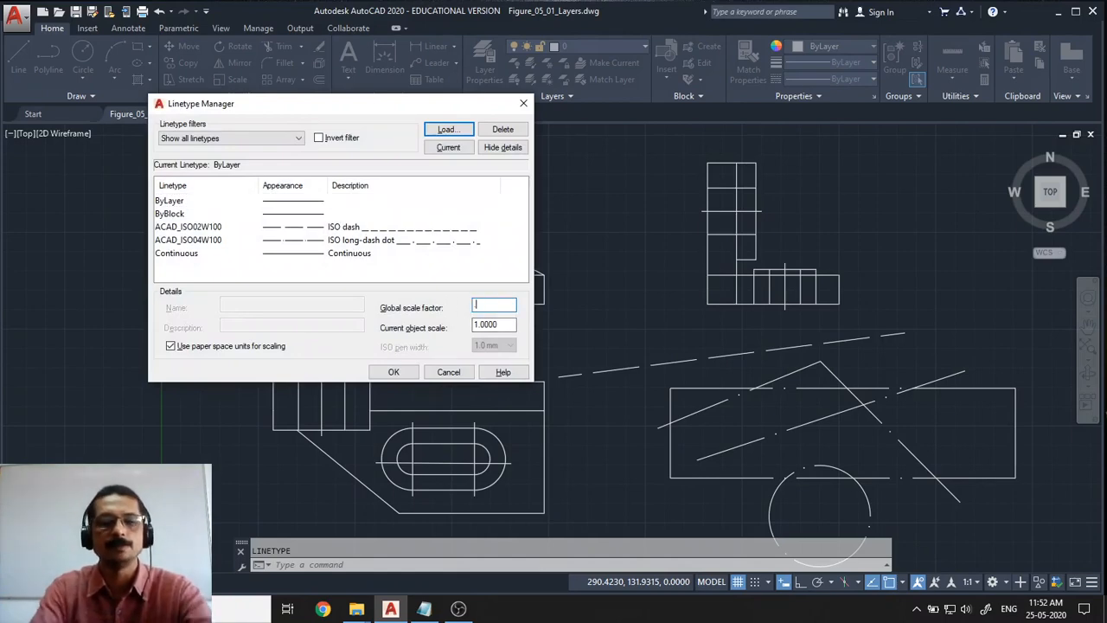
click(393, 372)
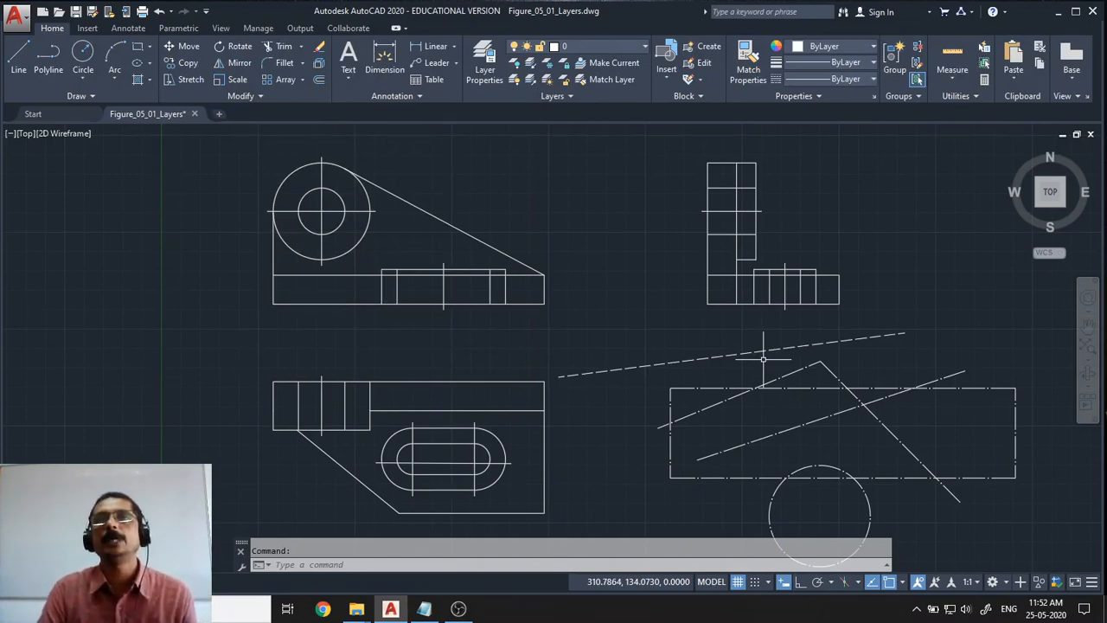
Set the global linetype scale factor back to 1 in the Linetype Manager
click(873, 79)
click(841, 180)
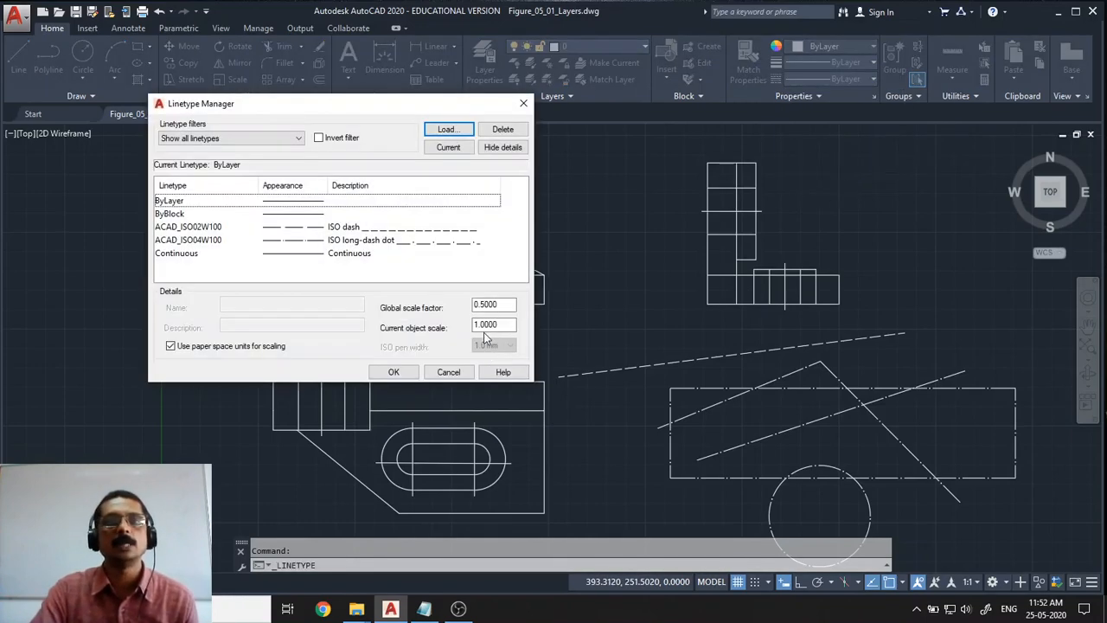
drag(500, 306, 442, 310)
text(1)
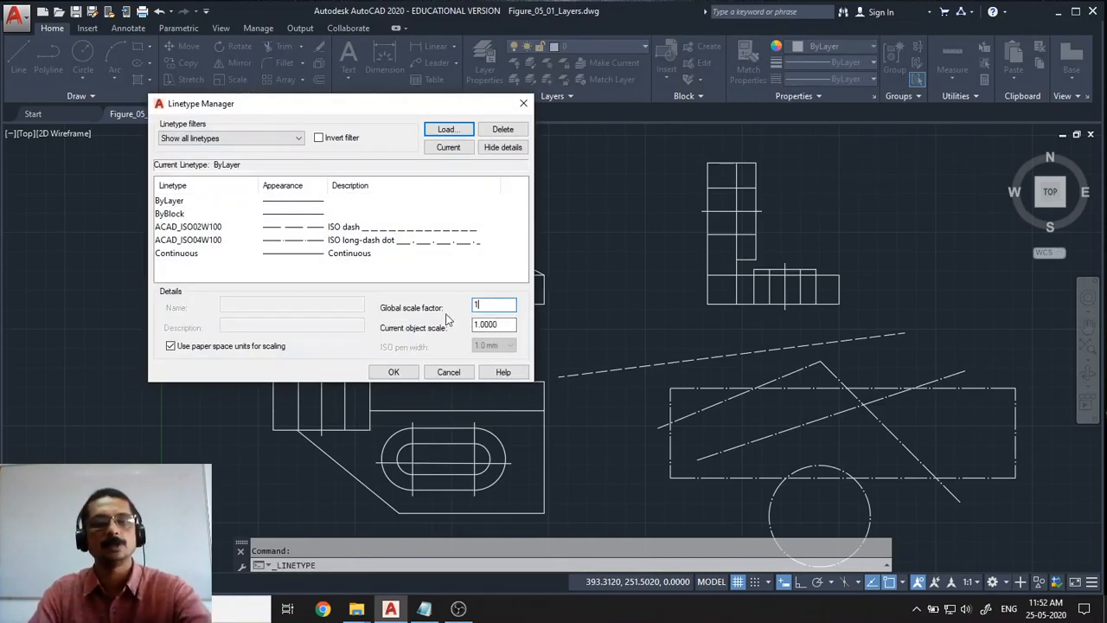
click(394, 372)
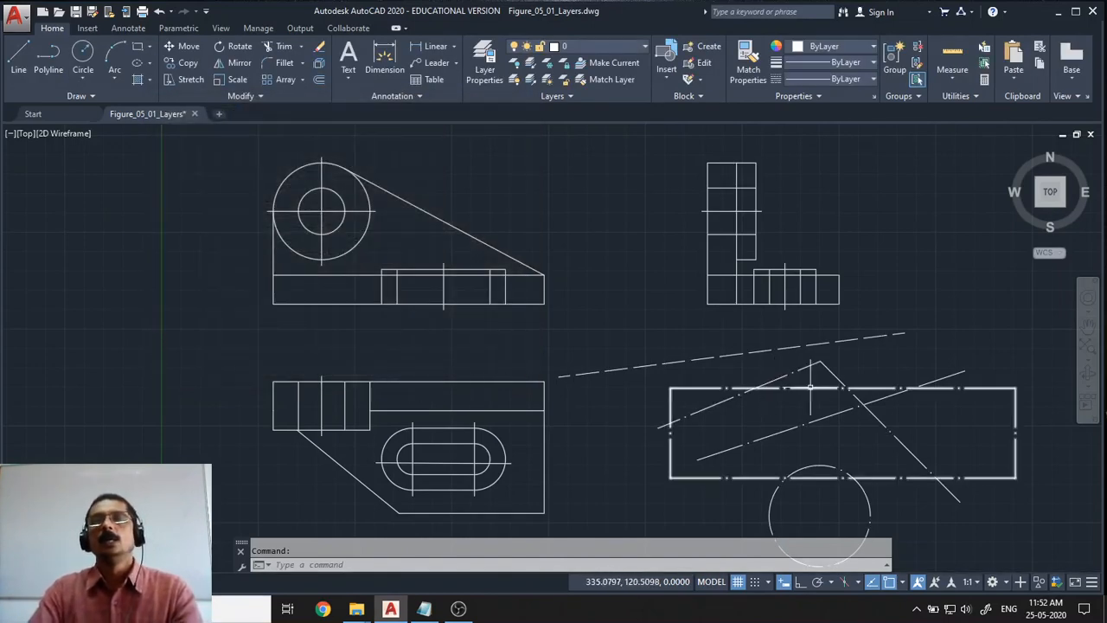
click(787, 474)
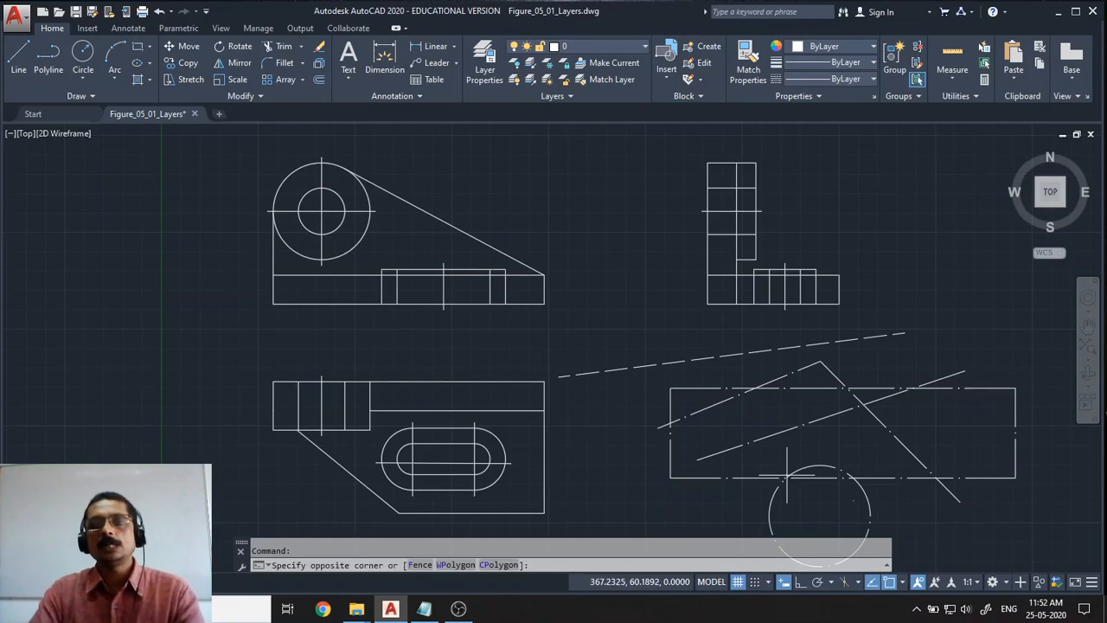
mouse_move(787, 474)
mouse_down()
mouse_move(630, 326)
mouse_move(687, 354)
mouse_up()
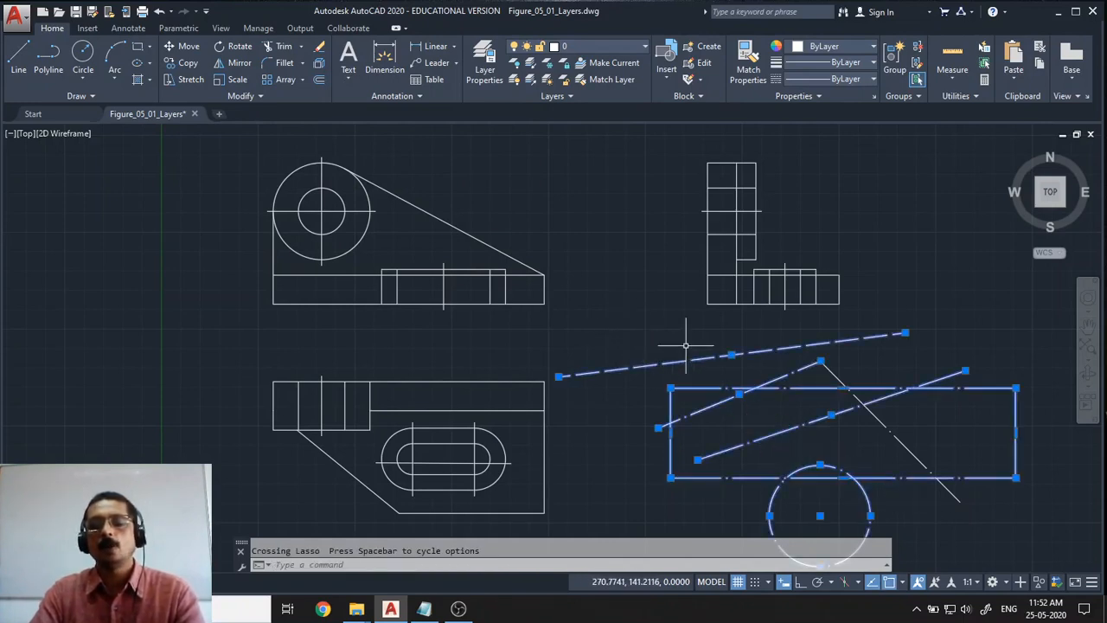
key(Escape)
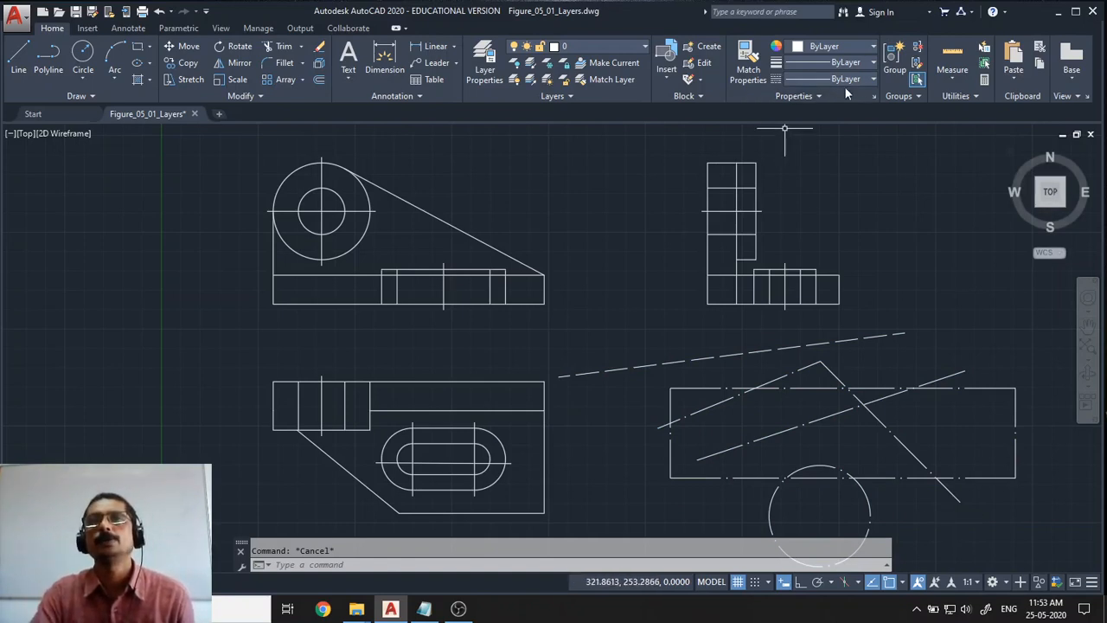
Set the current object scale to 0.5 in the Linetype Manager
click(871, 79)
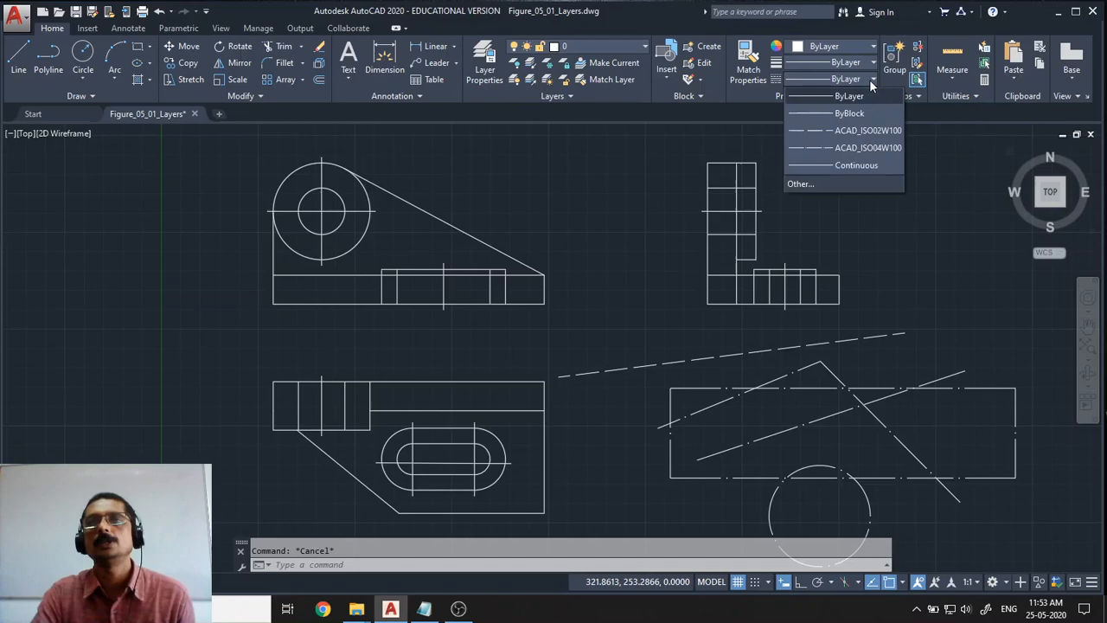
click(823, 181)
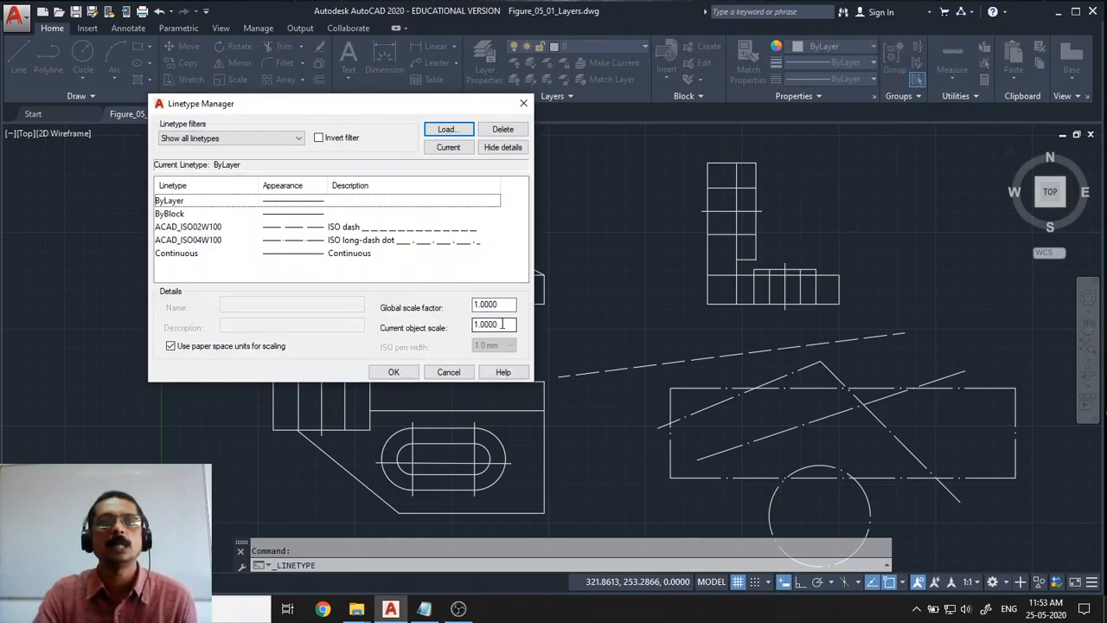
drag(512, 324, 467, 322)
key(BackSpace)
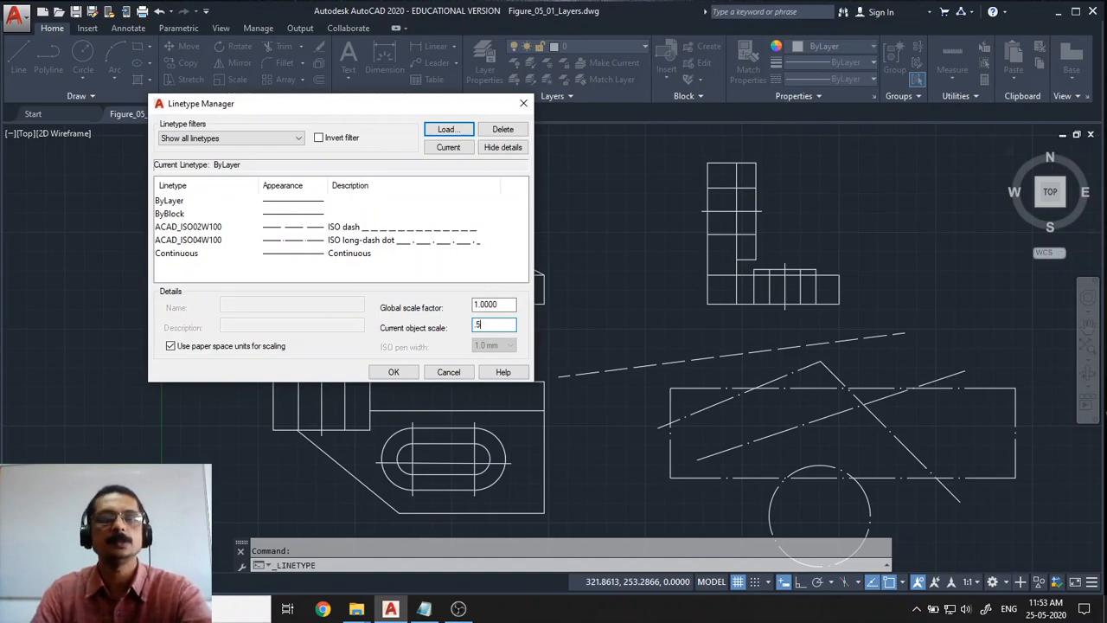
click(394, 372)
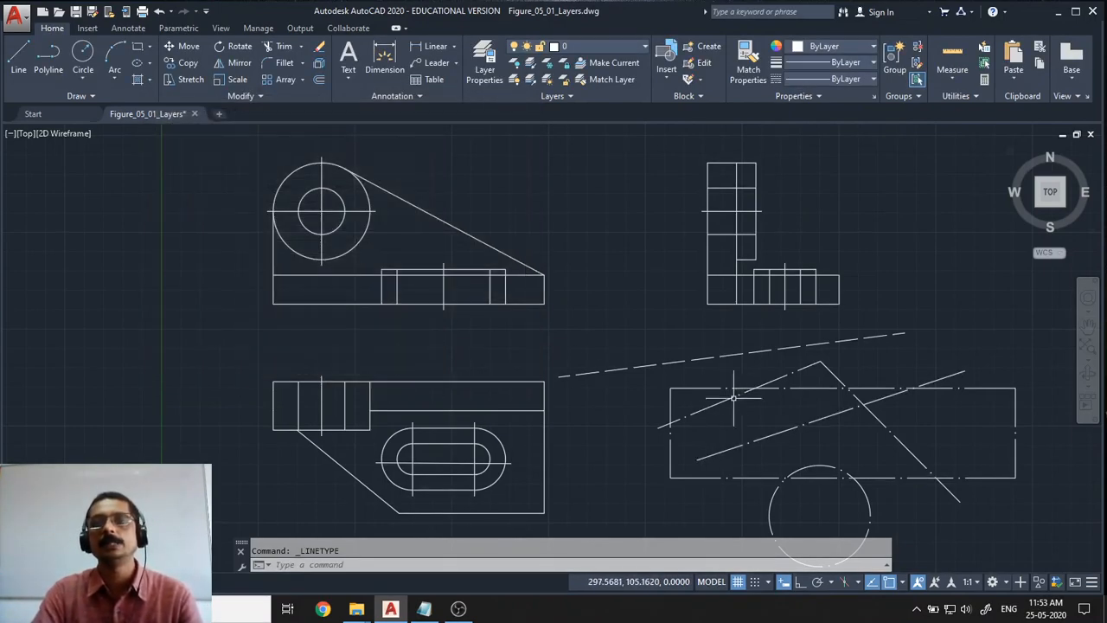
Draw two connected lines forming an inverted V between the front view and the side view
click(18, 55)
click(590, 334)
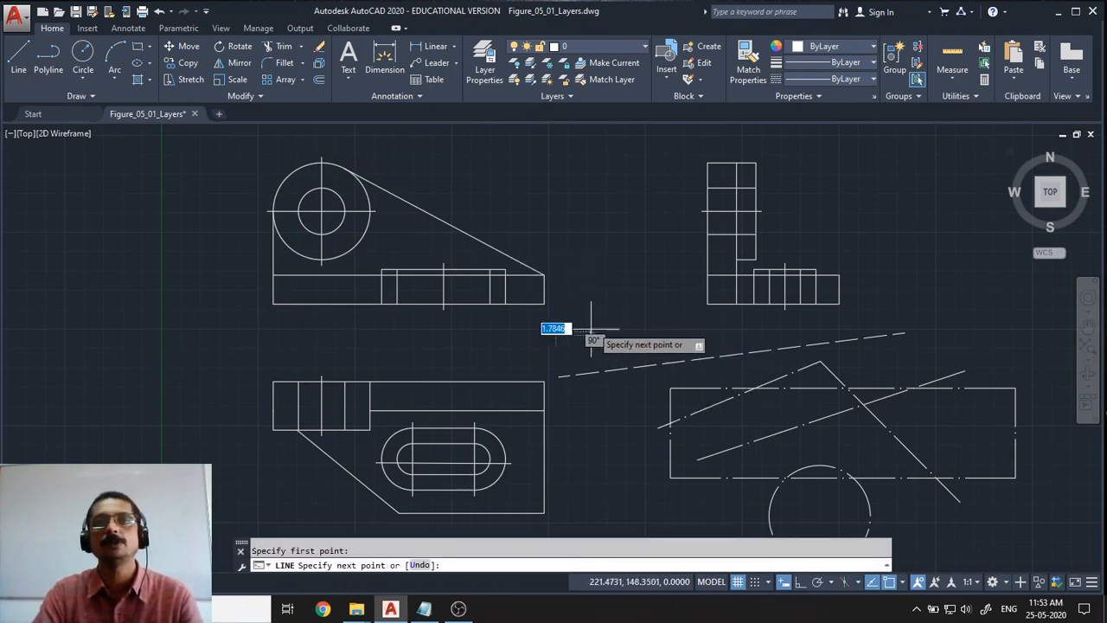
click(658, 224)
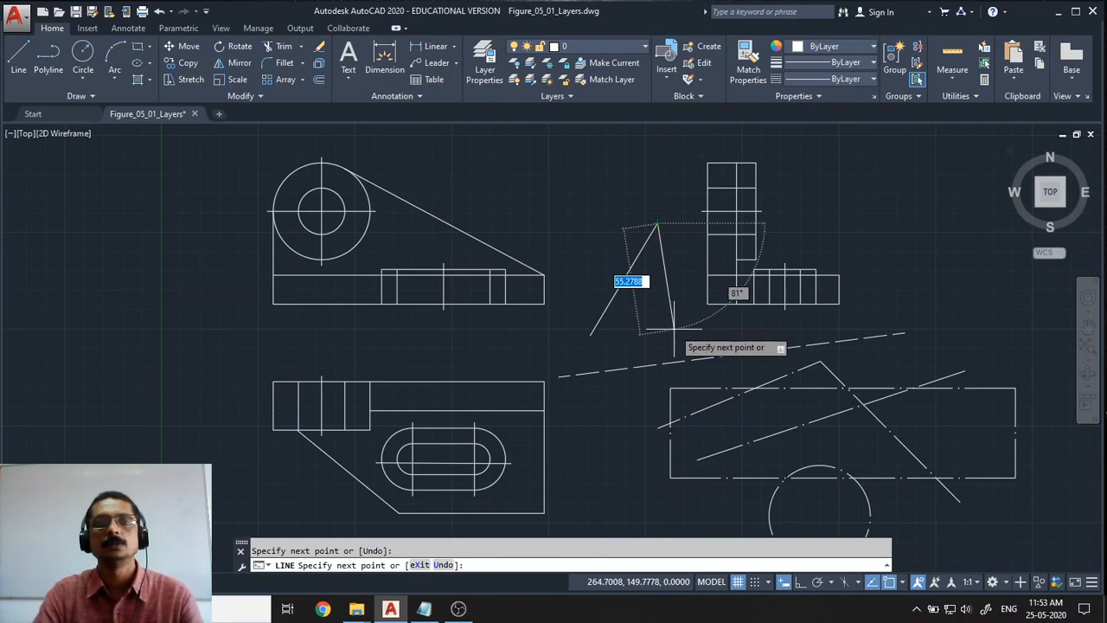
click(674, 329)
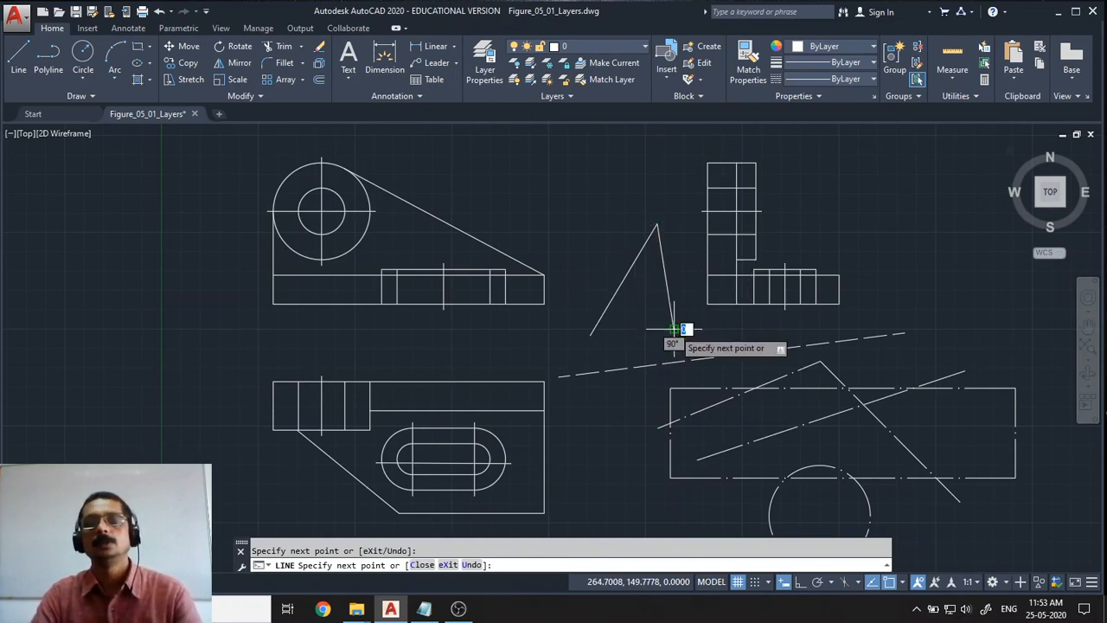
key(Return)
Assign the ACAD_ISO02W100 linetype to the two inverted-V lines and clear the selection
click(677, 259)
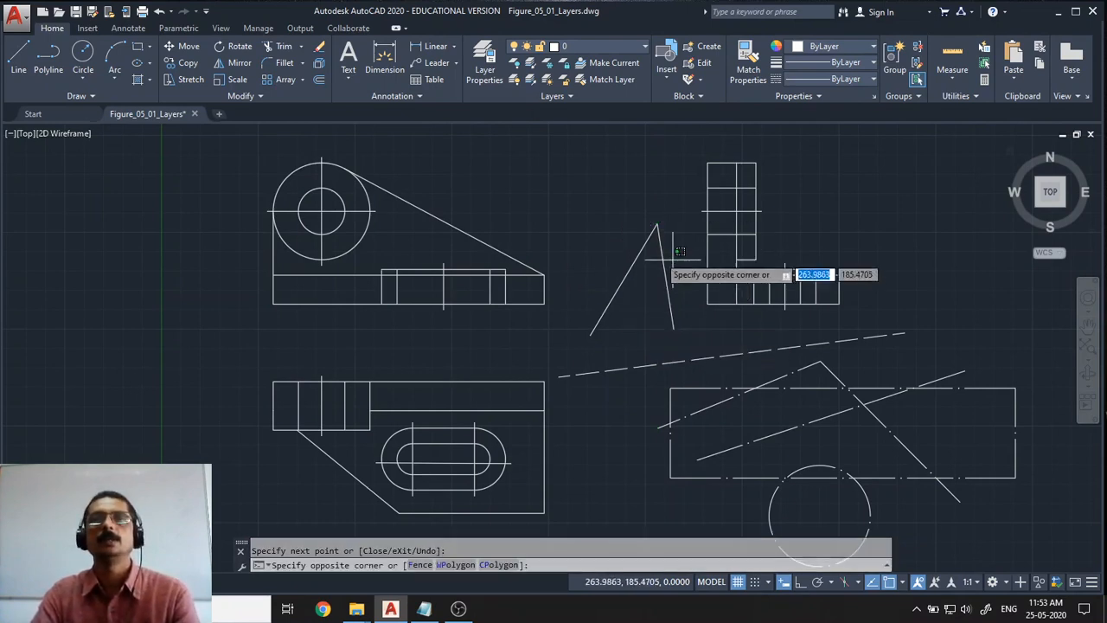
click(606, 214)
click(872, 80)
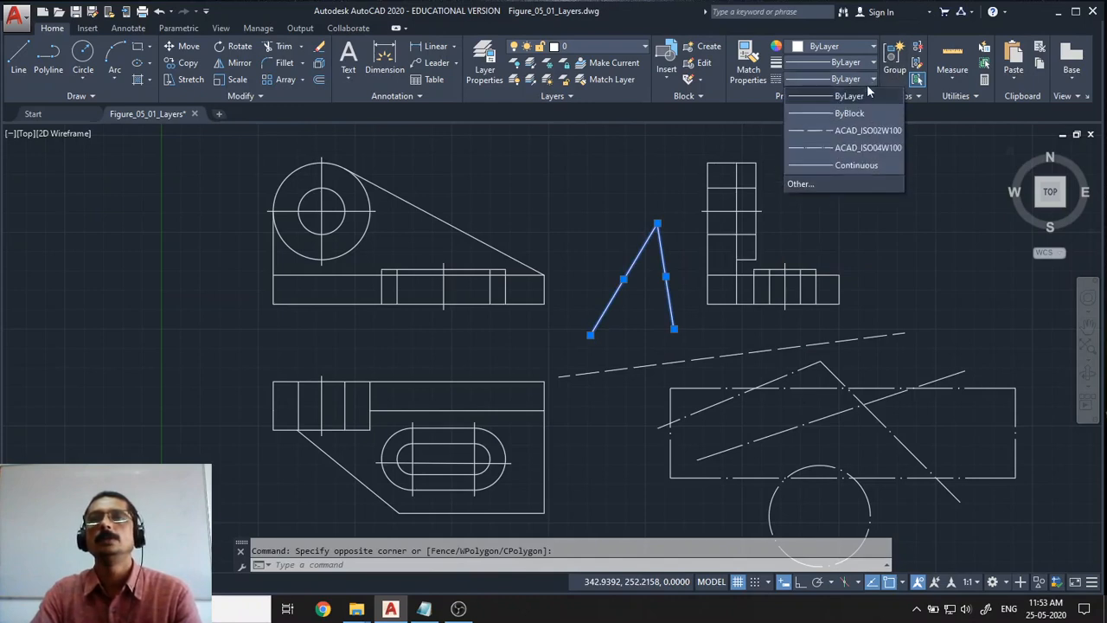
click(850, 130)
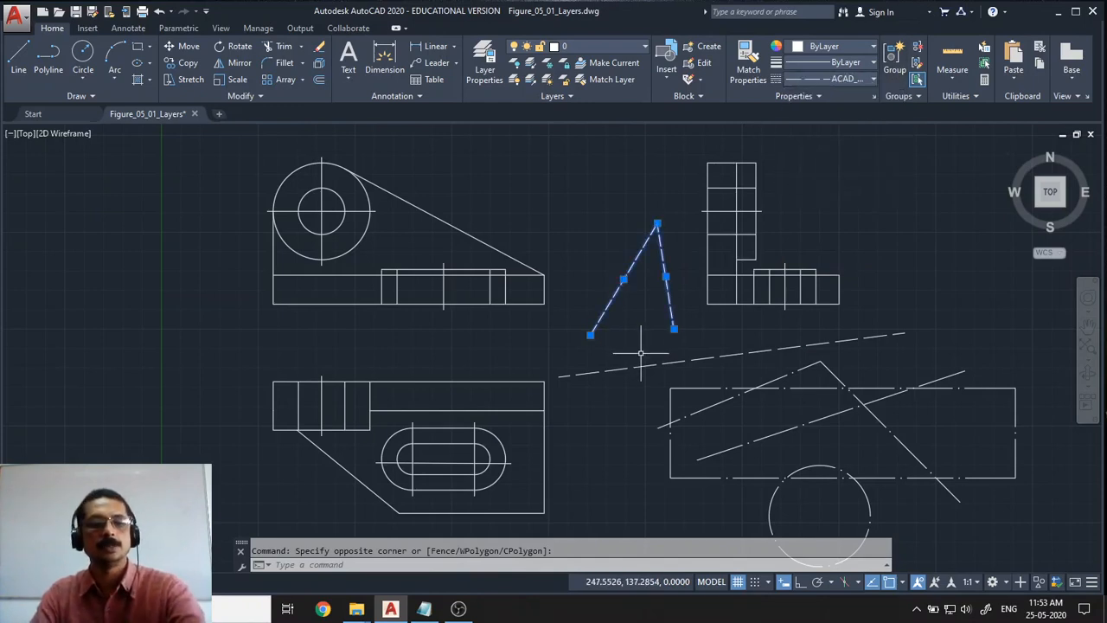
key(Escape)
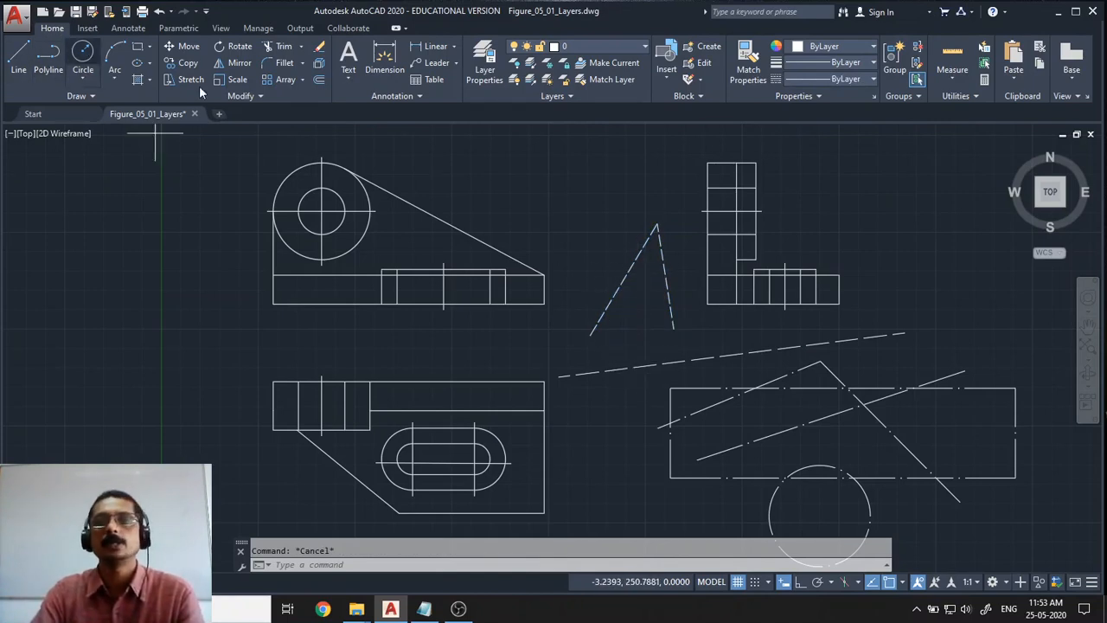
Draw a circle in the empty area beside the side view, above the dash-dot rectangle
click(83, 57)
click(968, 294)
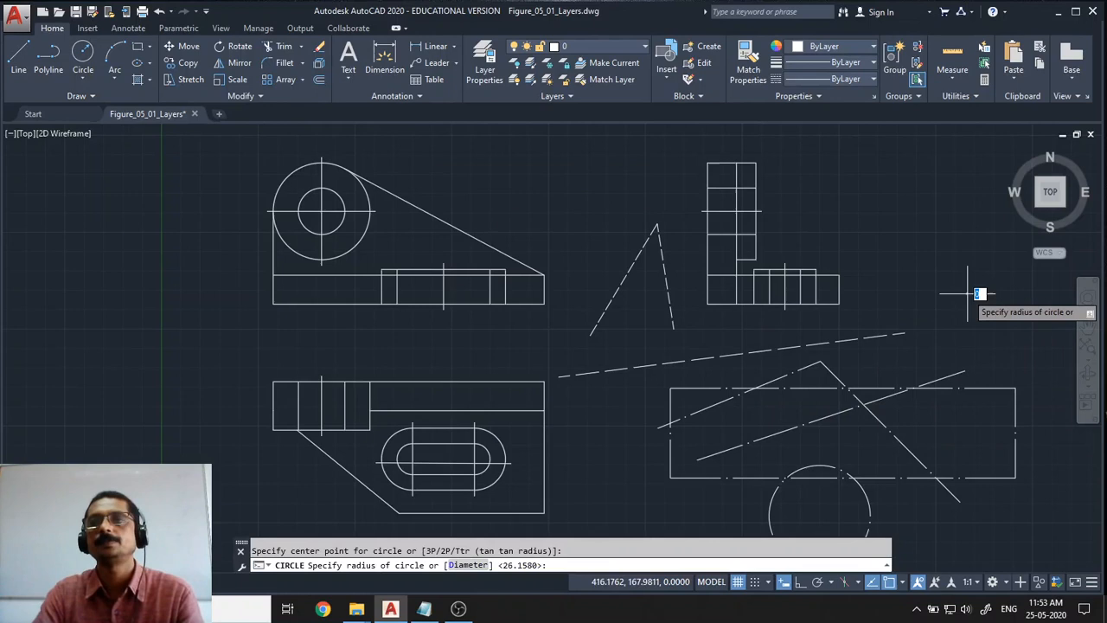
click(930, 251)
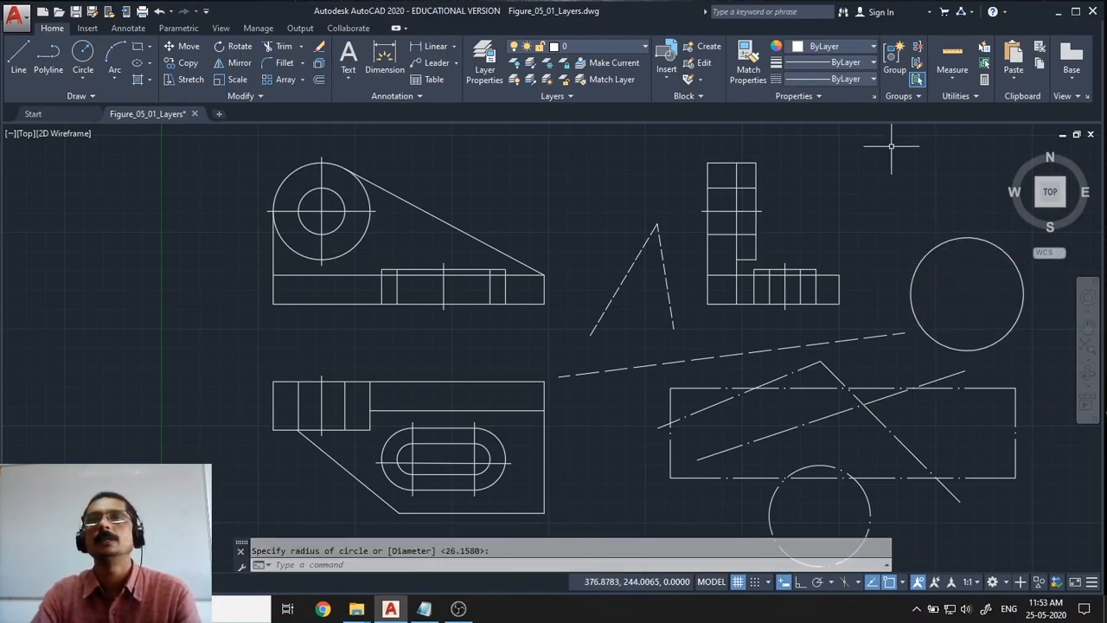
Assign the ACAD_ISO04W100 linetype to the circle beside the side view and clear the selection
click(928, 253)
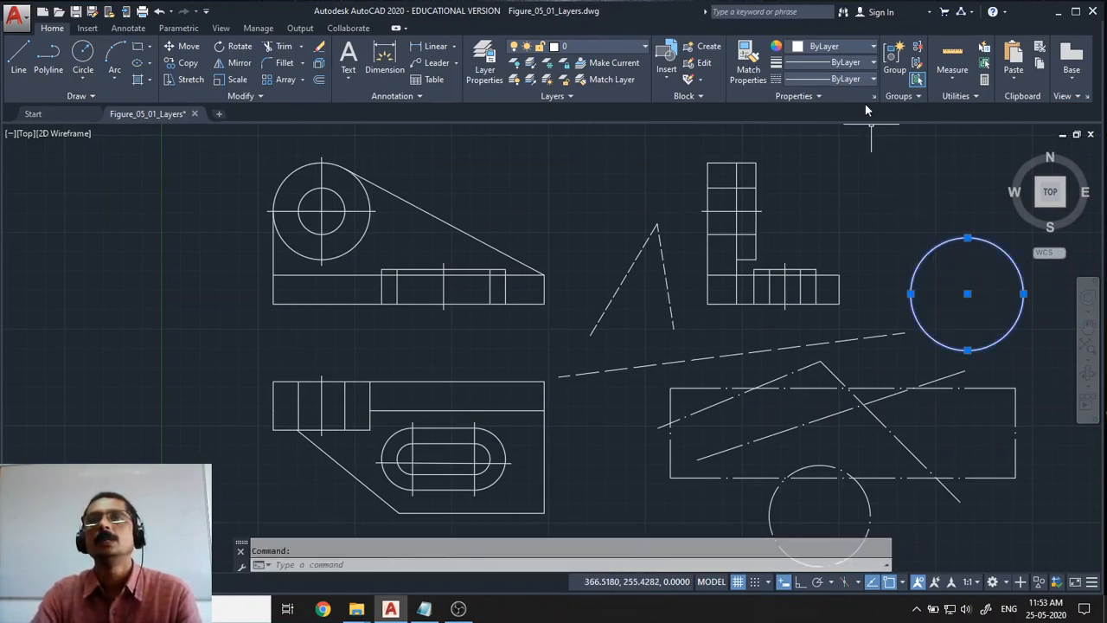
click(868, 79)
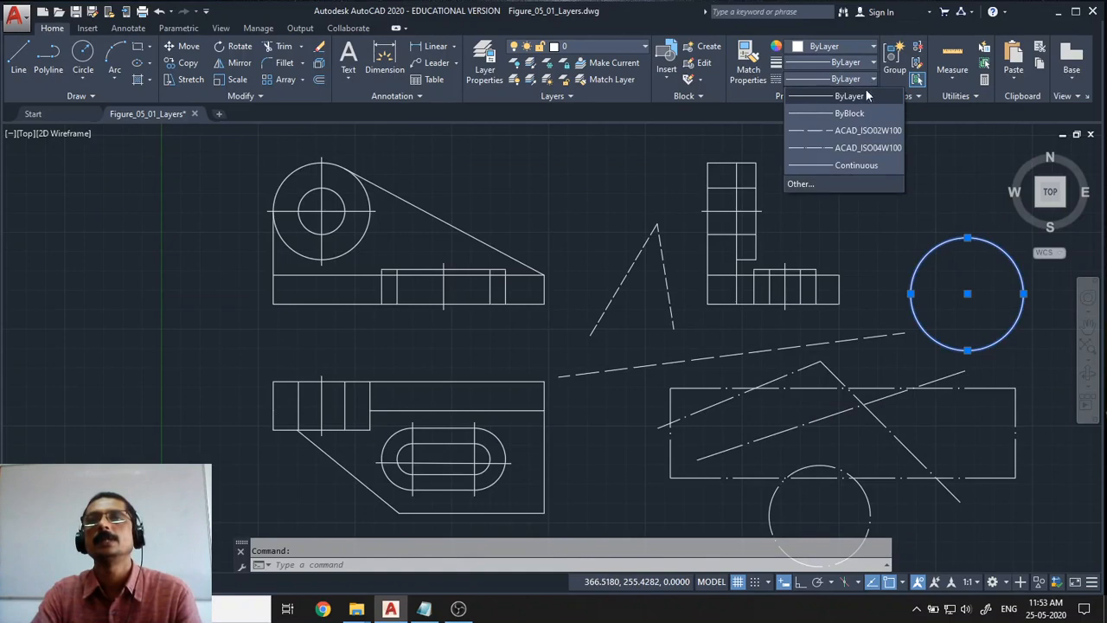
click(860, 152)
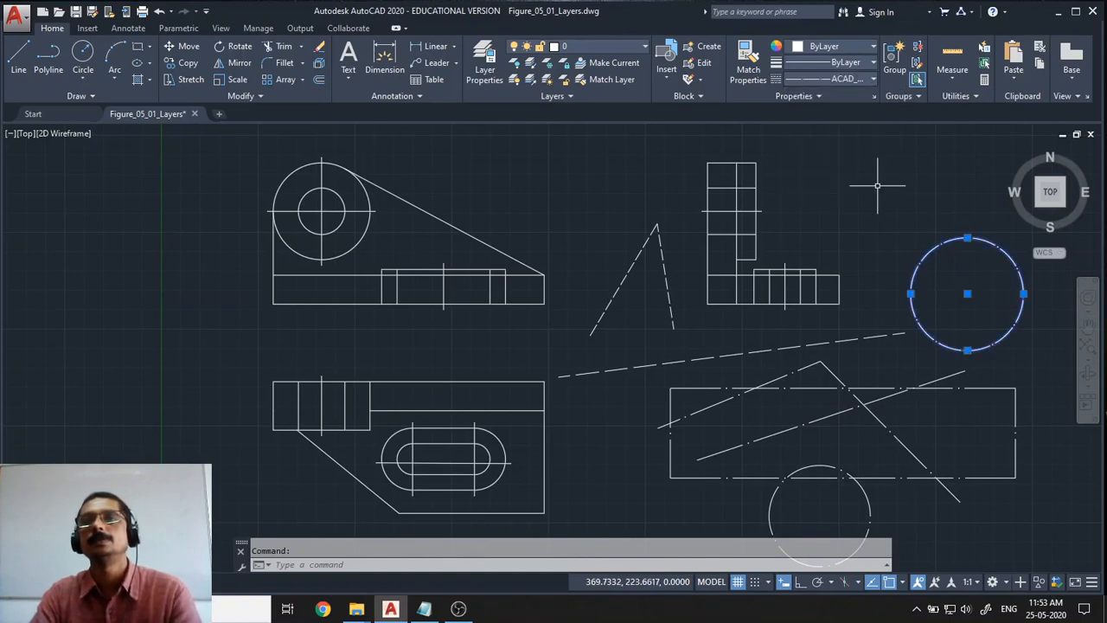
click(872, 79)
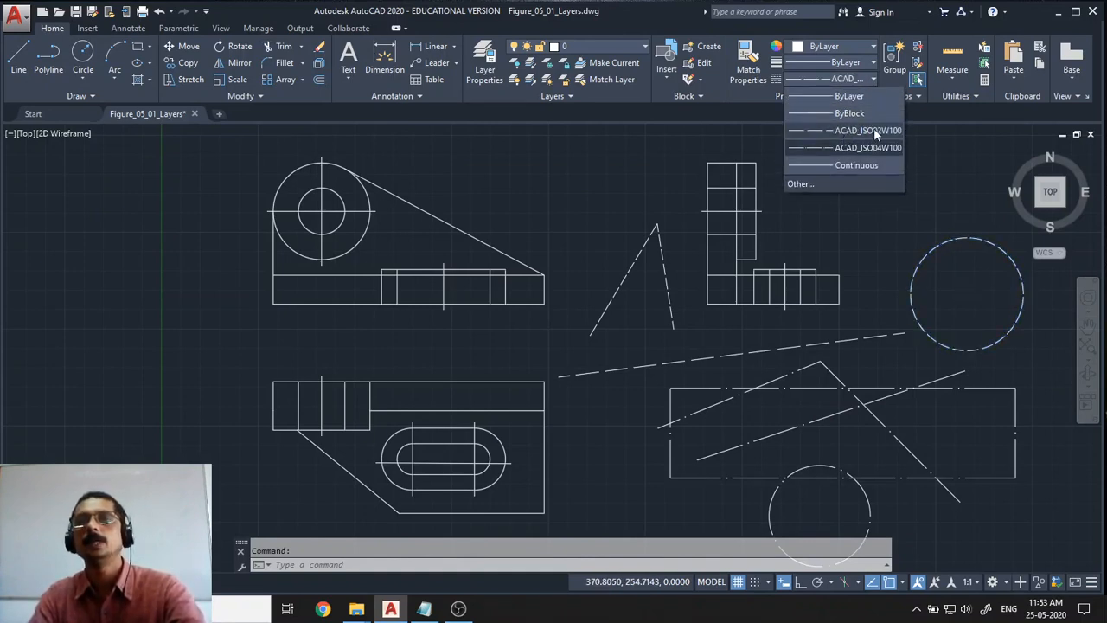
click(861, 149)
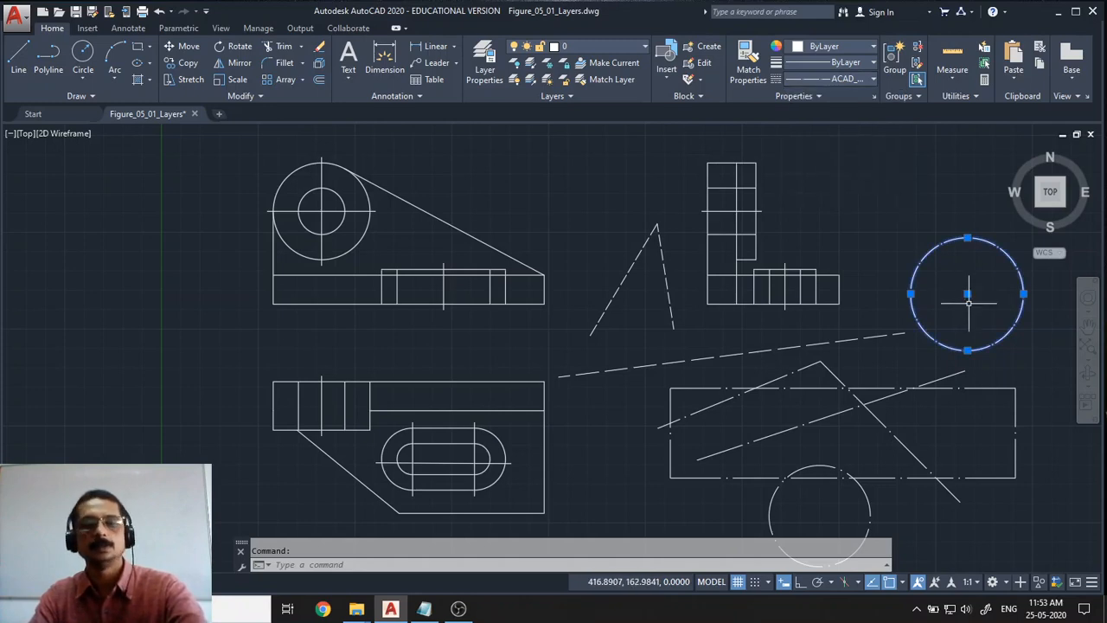
key(Escape)
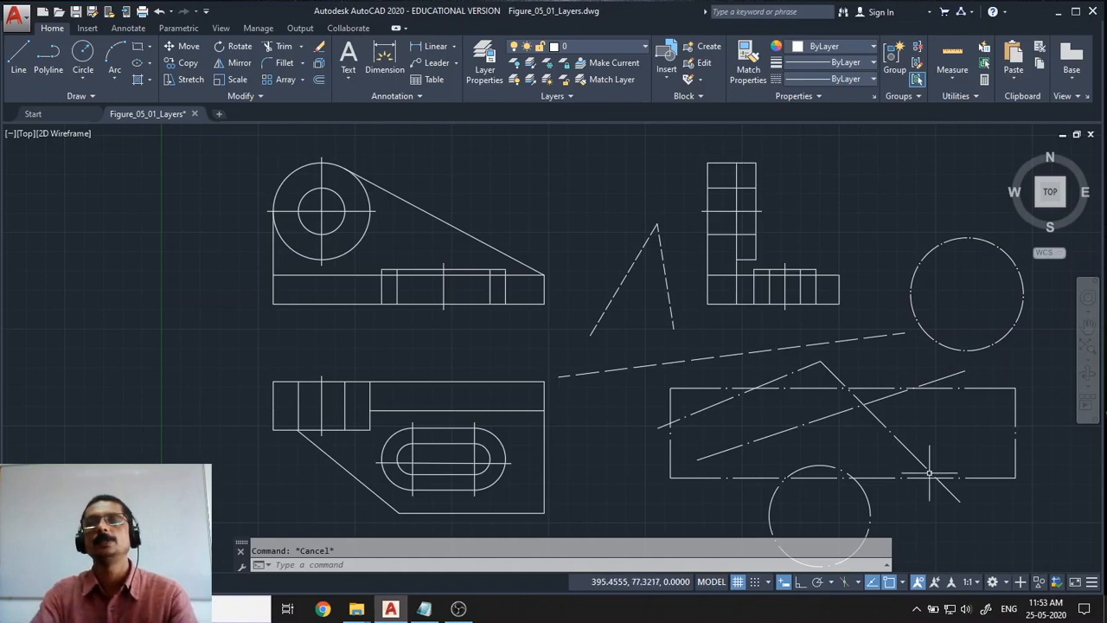
Erase all the practice lines, the rectangle and both practice circles, leaving only the three bracket views
click(911, 513)
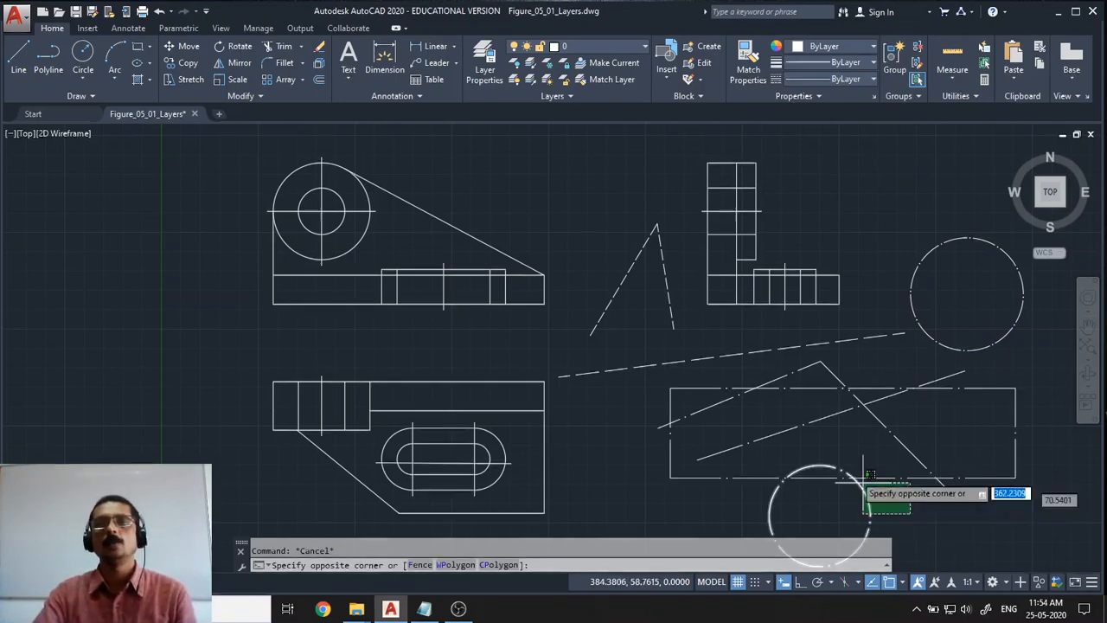
click(644, 338)
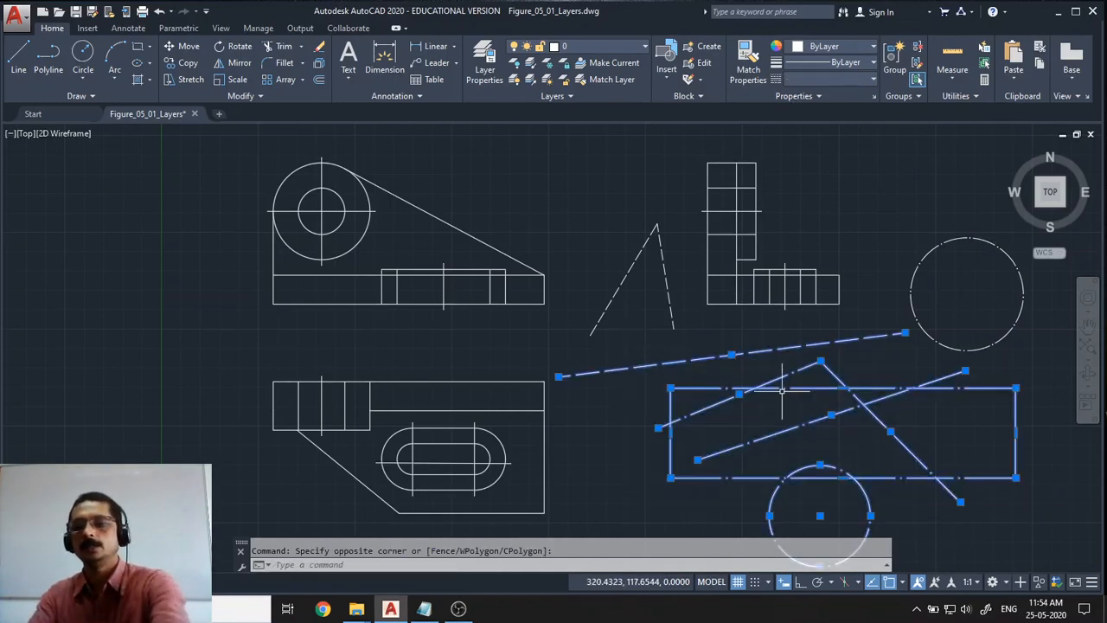
key(Delete)
click(995, 343)
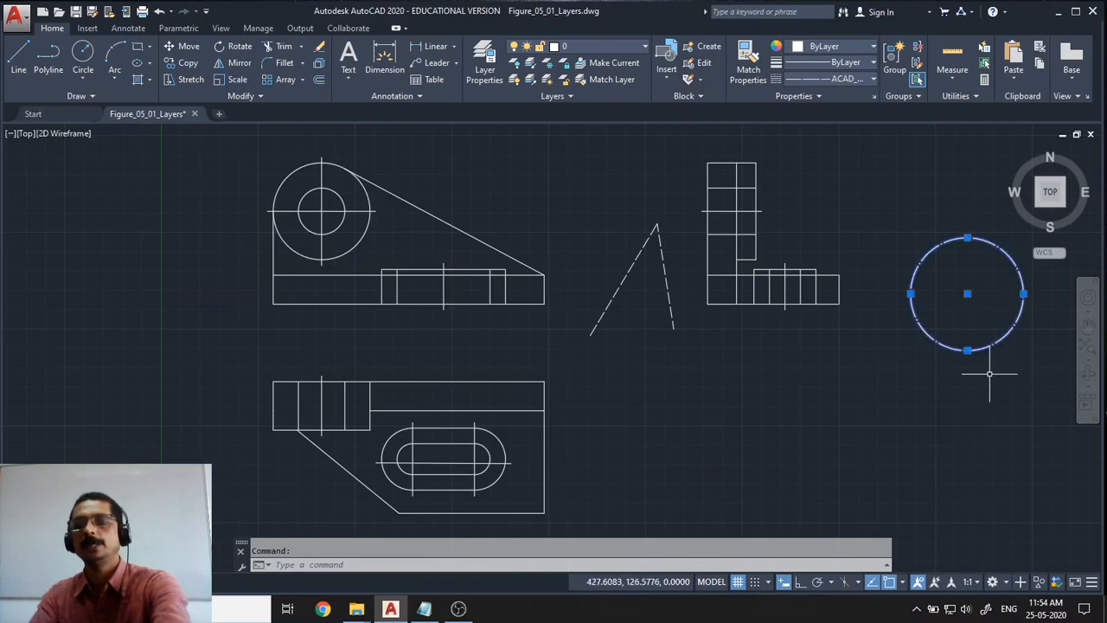
key(Delete)
click(681, 290)
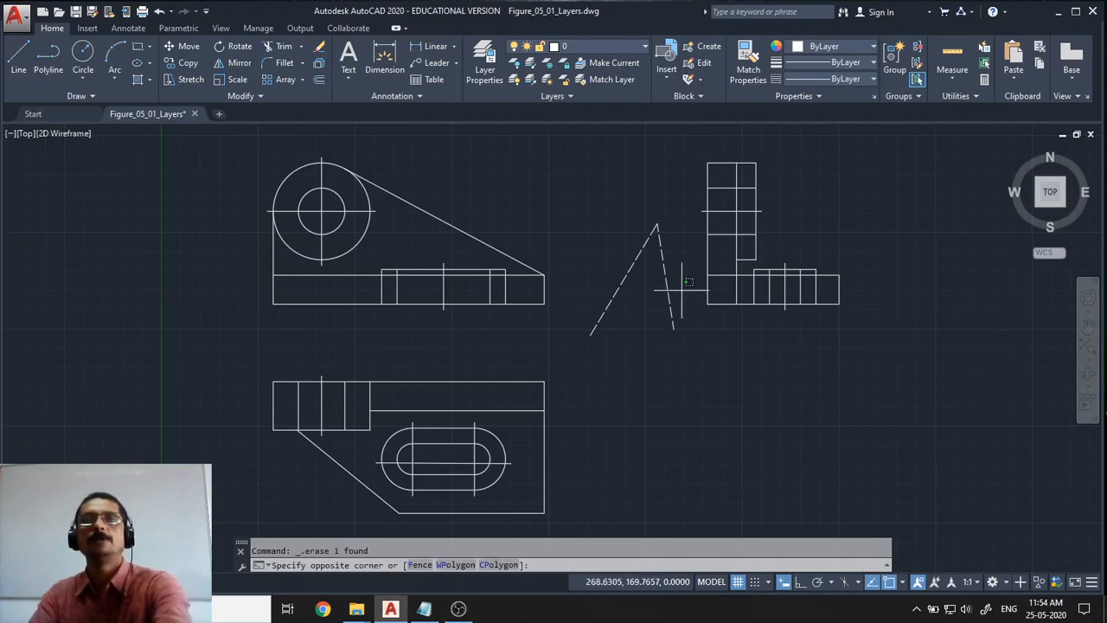
click(612, 249)
key(Delete)
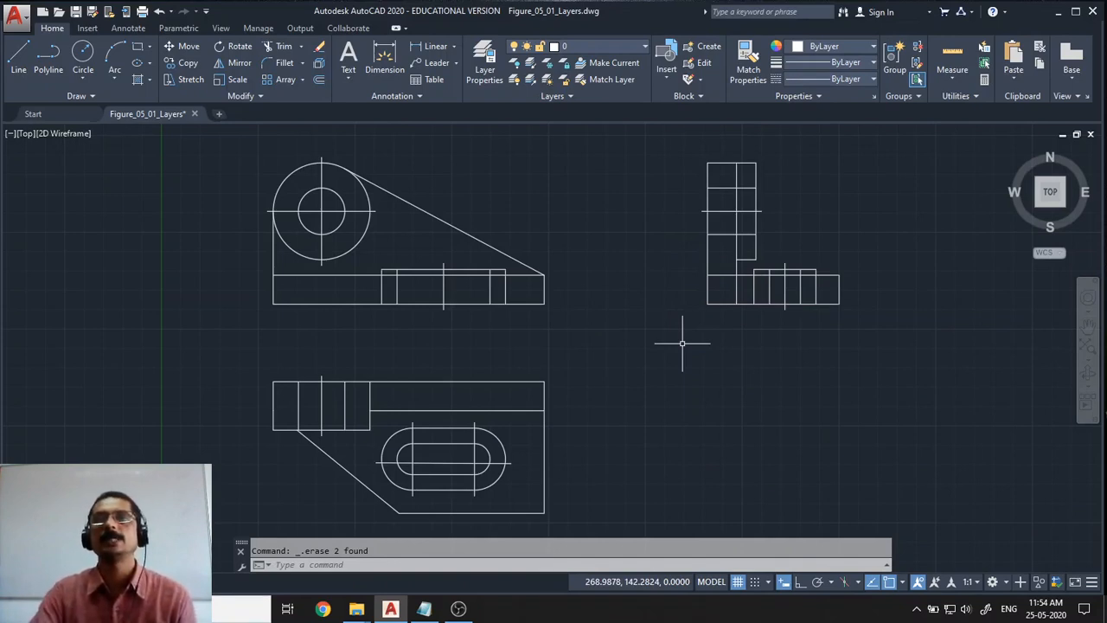
Set the current object scale back to 1 in the Linetype Manager
click(872, 79)
click(824, 178)
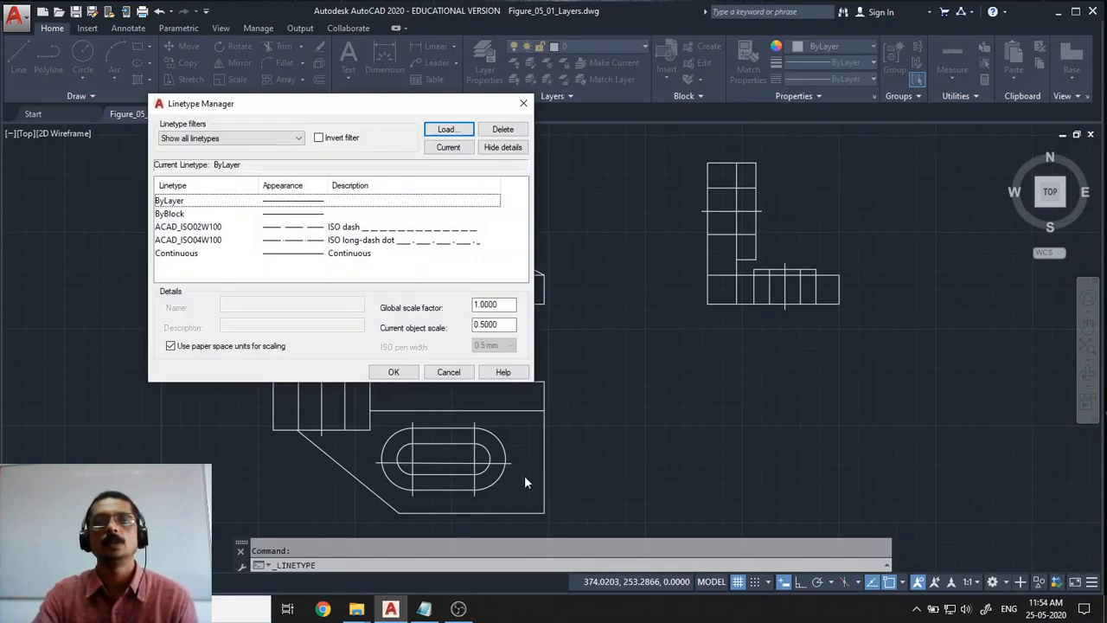
click(494, 324)
drag(494, 324, 449, 332)
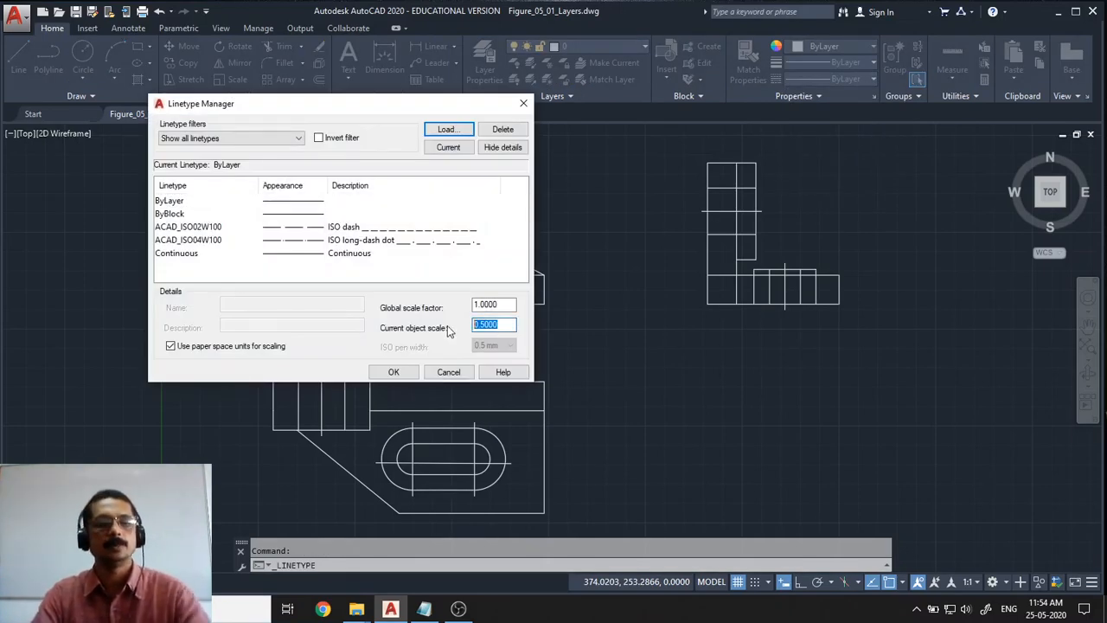
text(1)
click(396, 372)
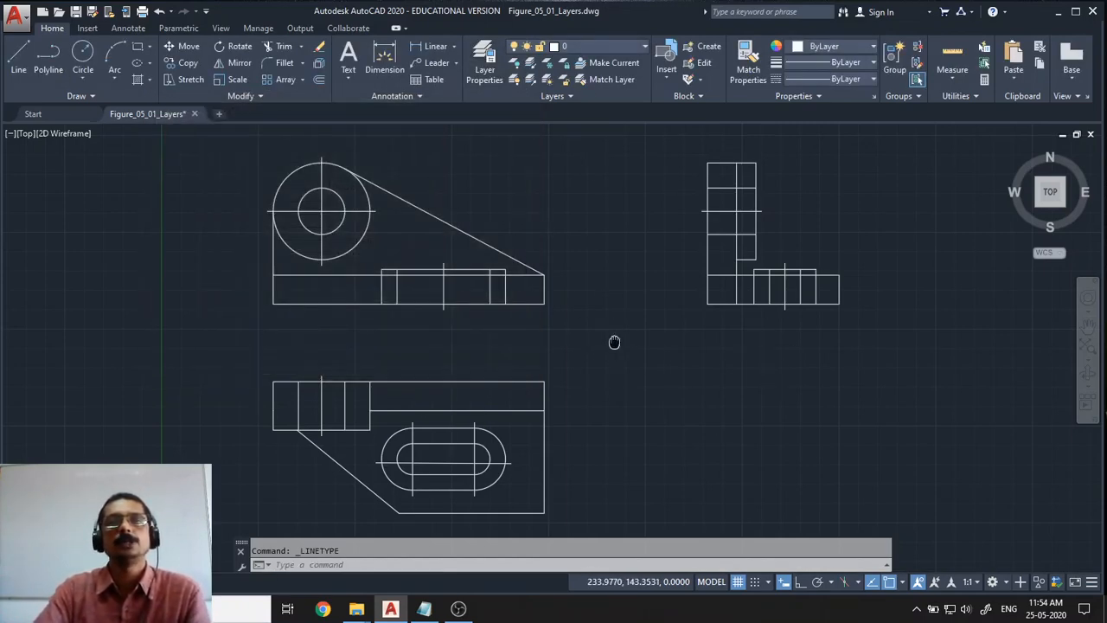
Create a new layer for the hidden lines in the Layer Properties Manager, with a name starting with Hidden_lin
middle_drag(613, 344, 663, 322)
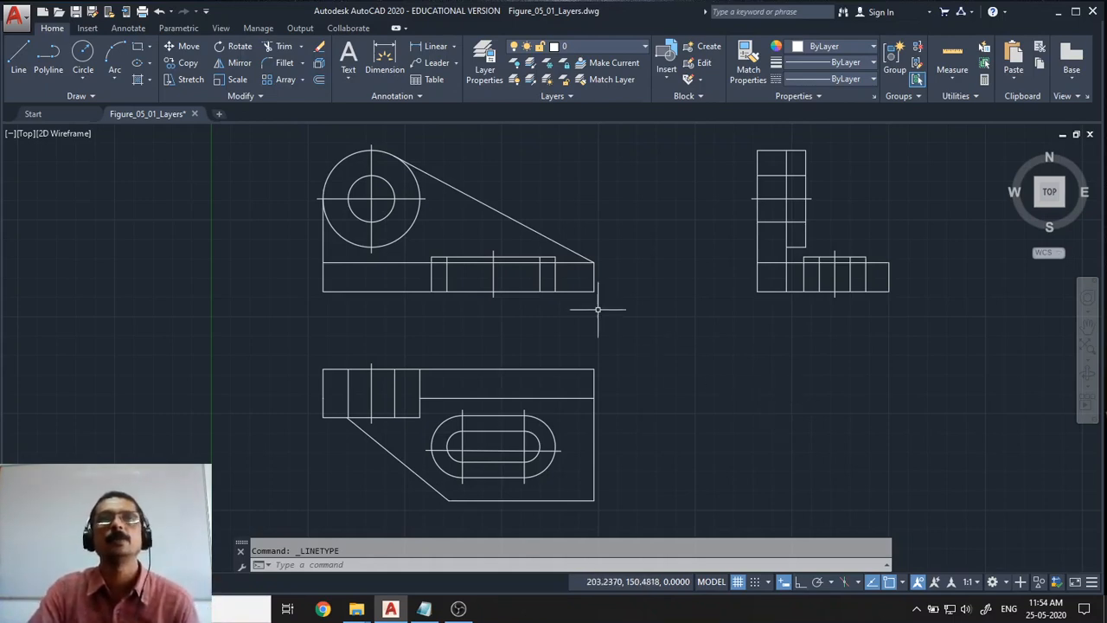
click(483, 69)
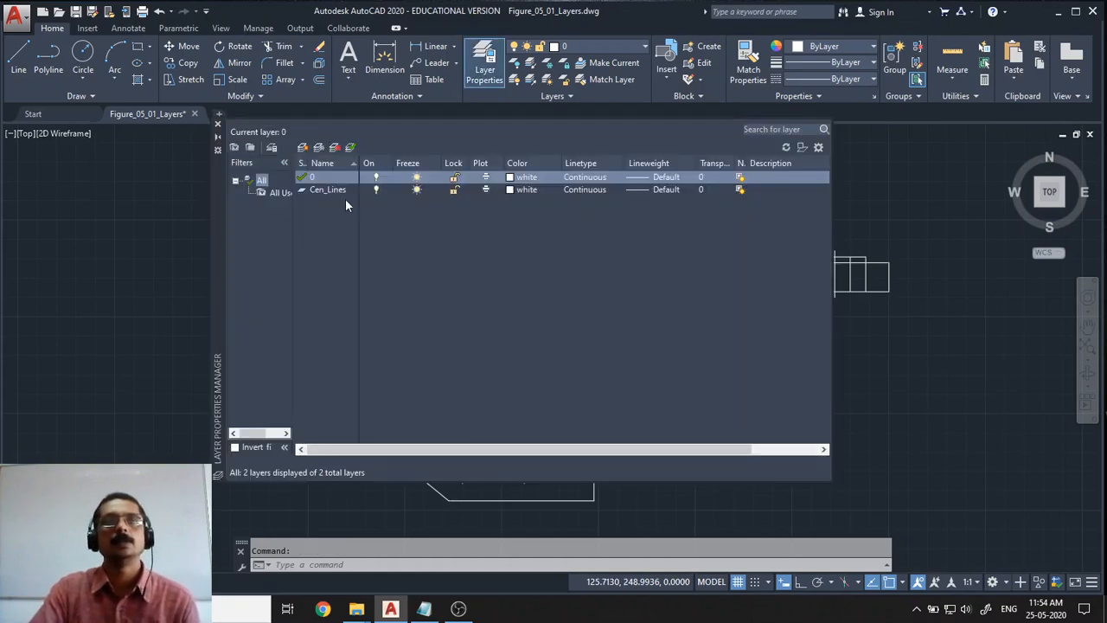
click(303, 147)
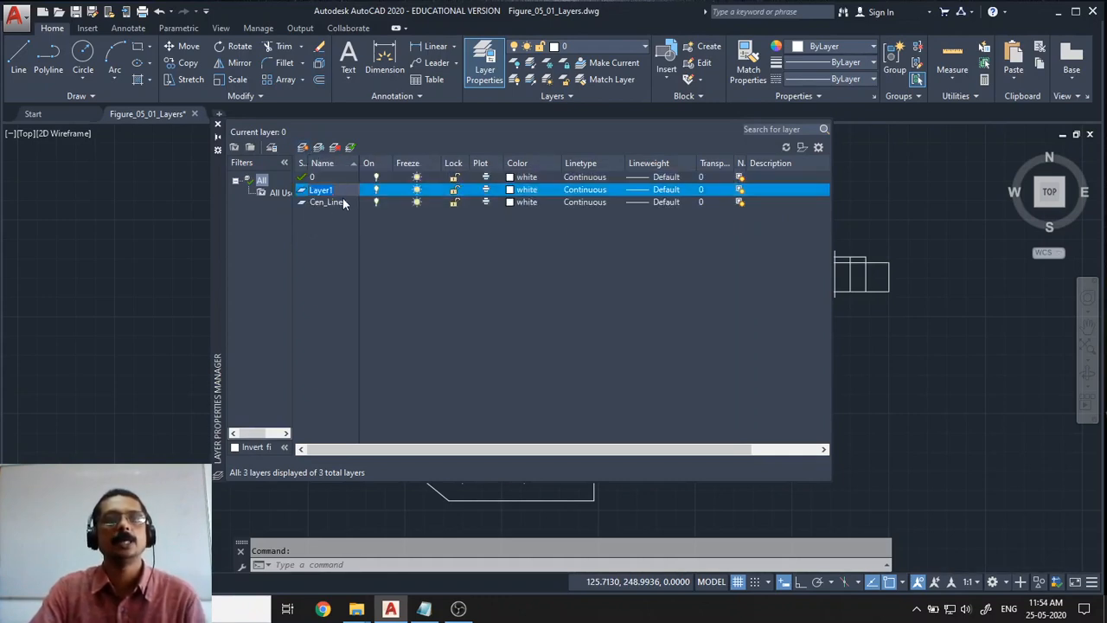
text(Hidden_lin...)
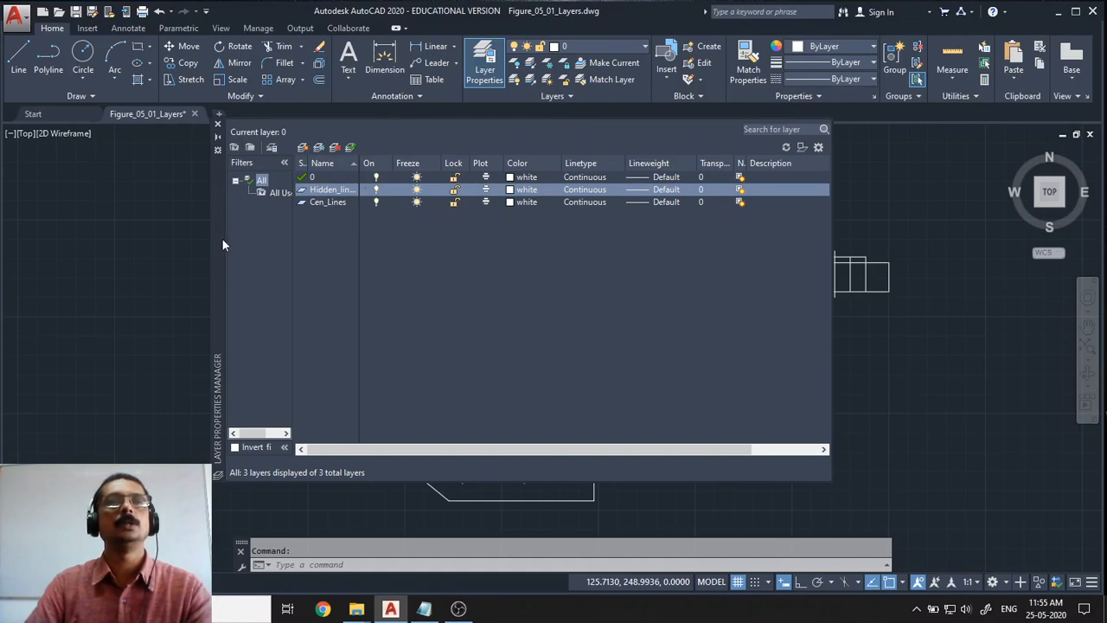
Set the hidden-lines layer's colour to yellow, index colour 50
drag(222, 238, 271, 216)
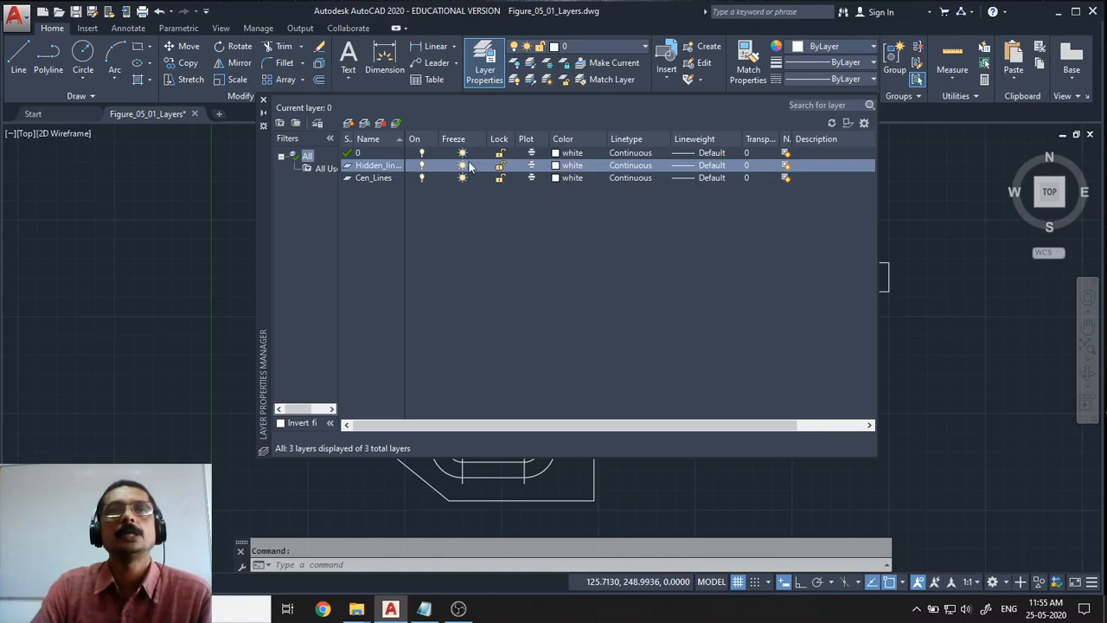
click(557, 170)
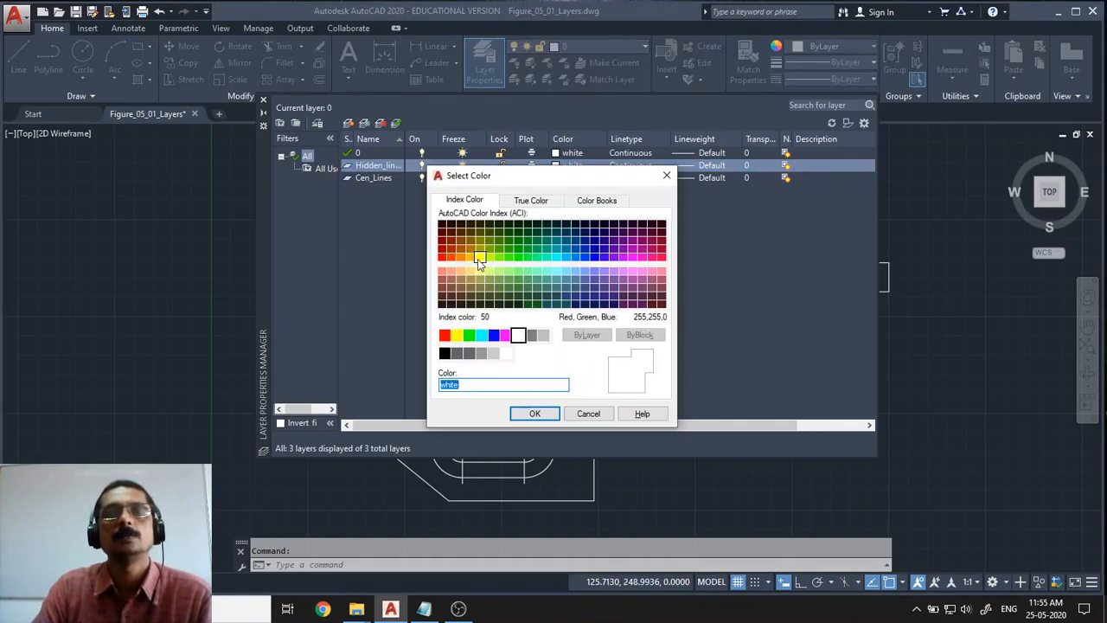
click(481, 259)
click(535, 414)
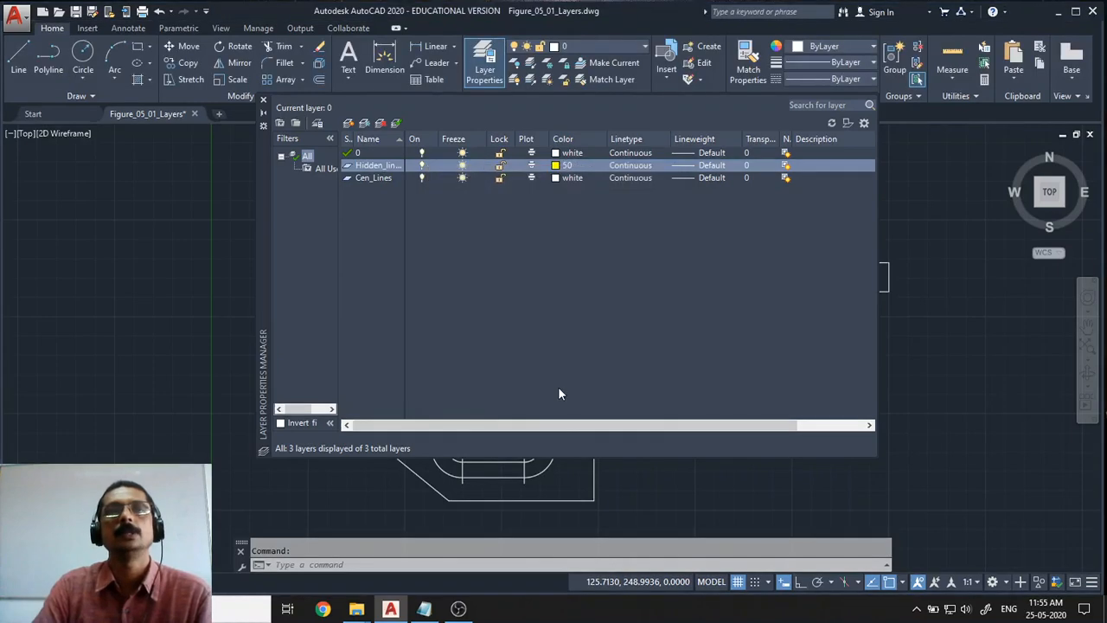
Set the Cen_Lines layer's colour to green, index colour 110
click(558, 179)
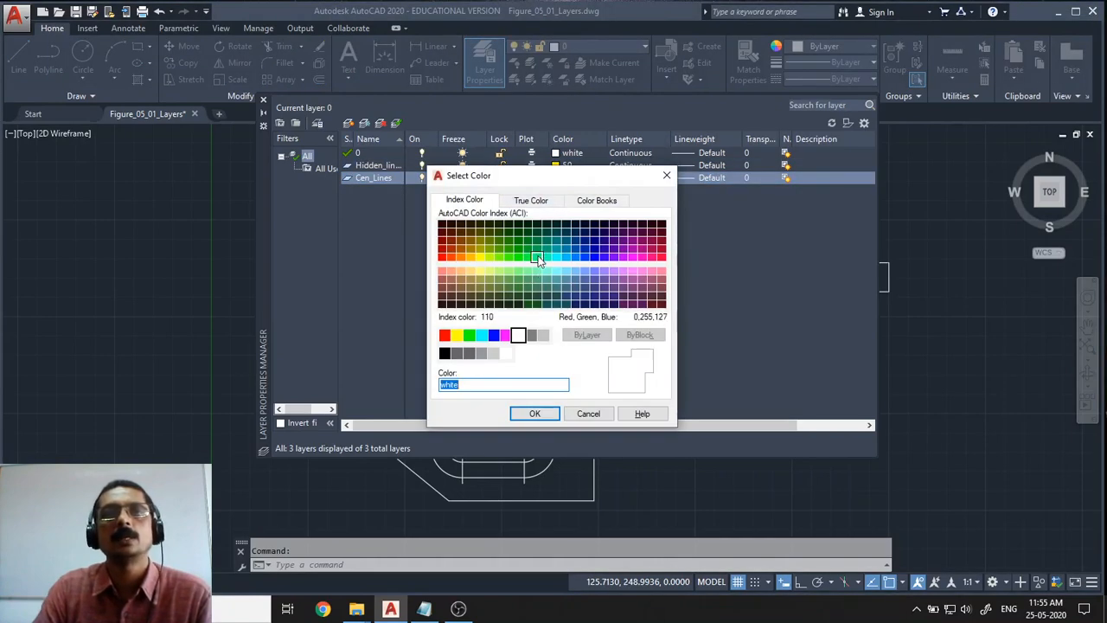
click(536, 259)
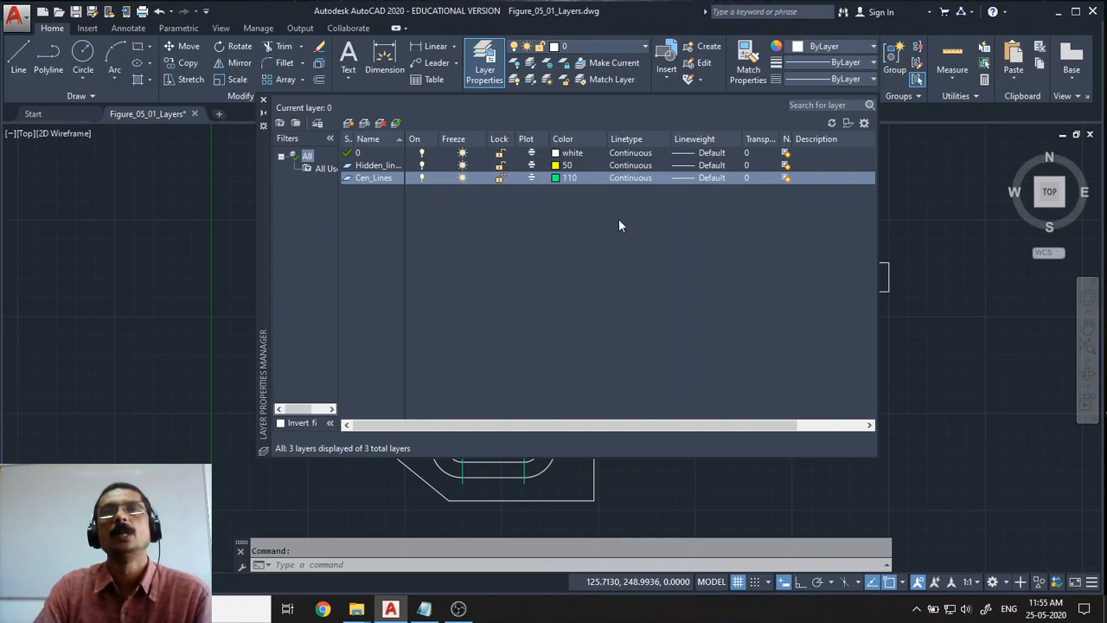
Assign the ACAD_ISO02W100 linetype to the hidden-lines layer and ACAD_ISO04W100 to the Cen_Lines layer
click(630, 166)
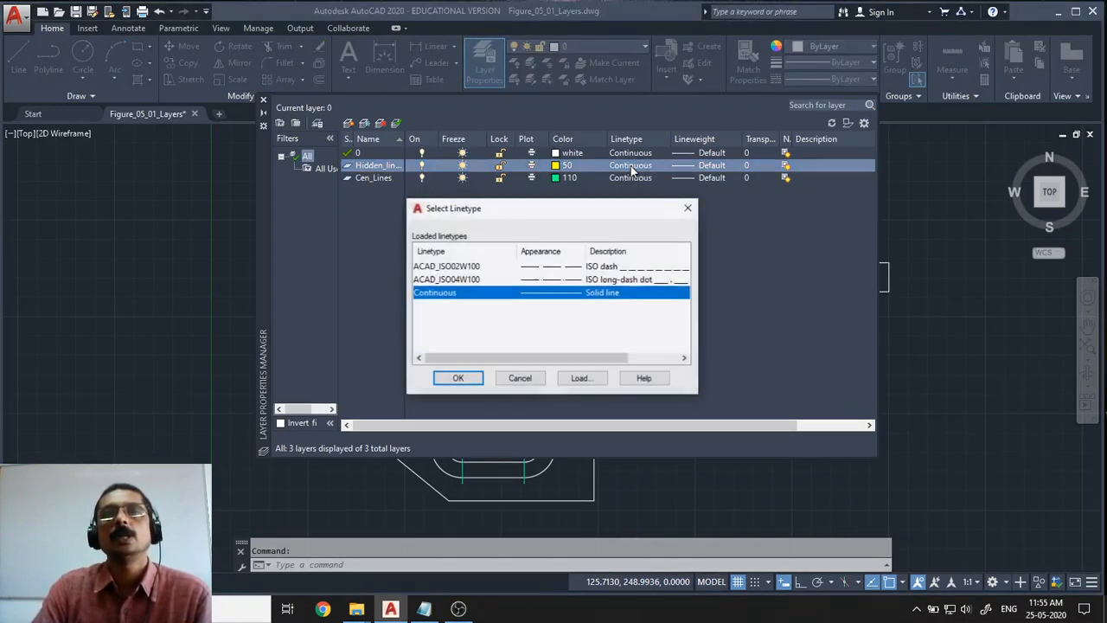
click(453, 268)
click(463, 378)
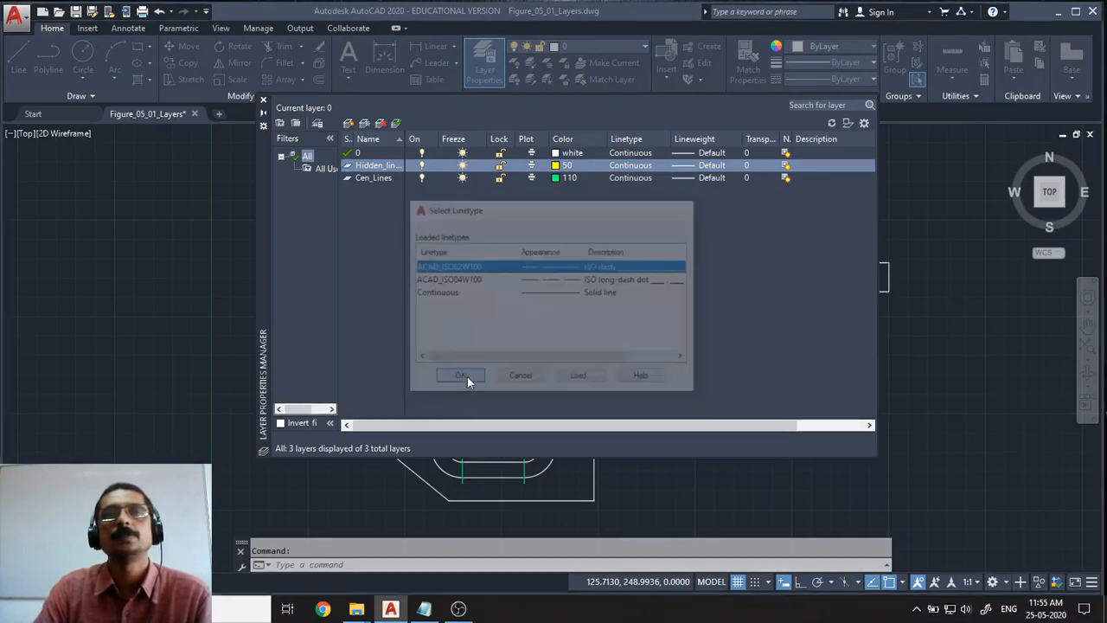
click(645, 179)
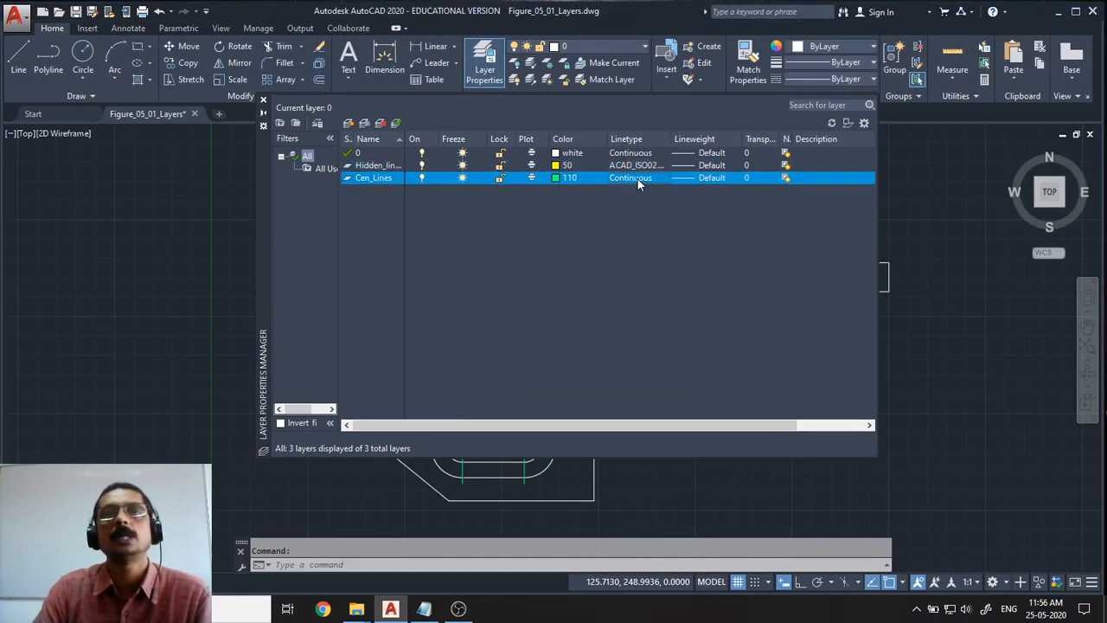
click(465, 281)
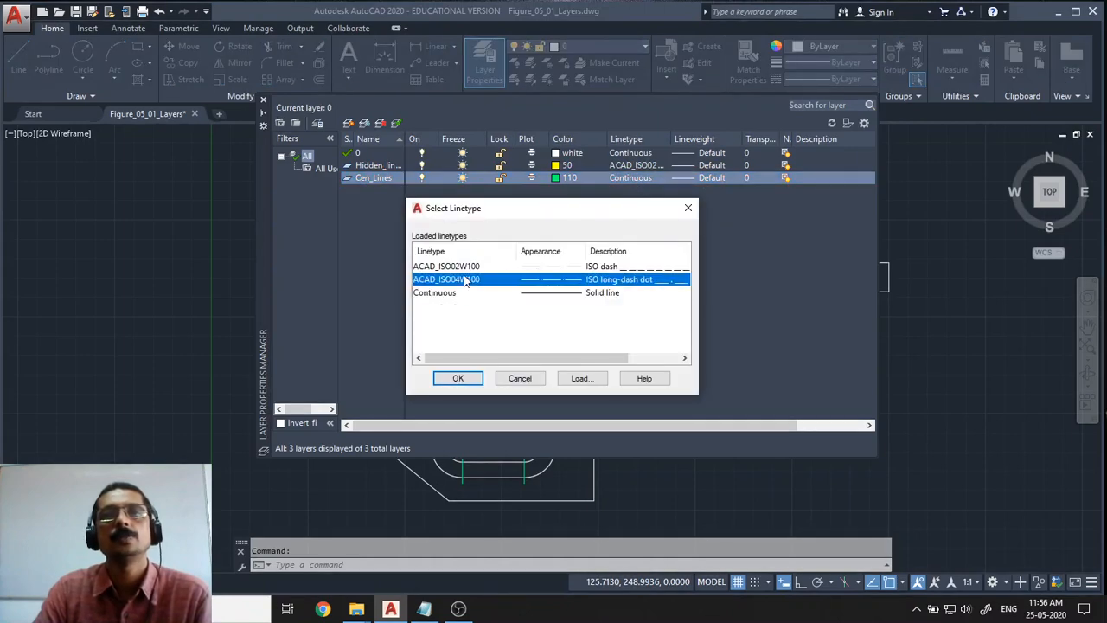
click(464, 378)
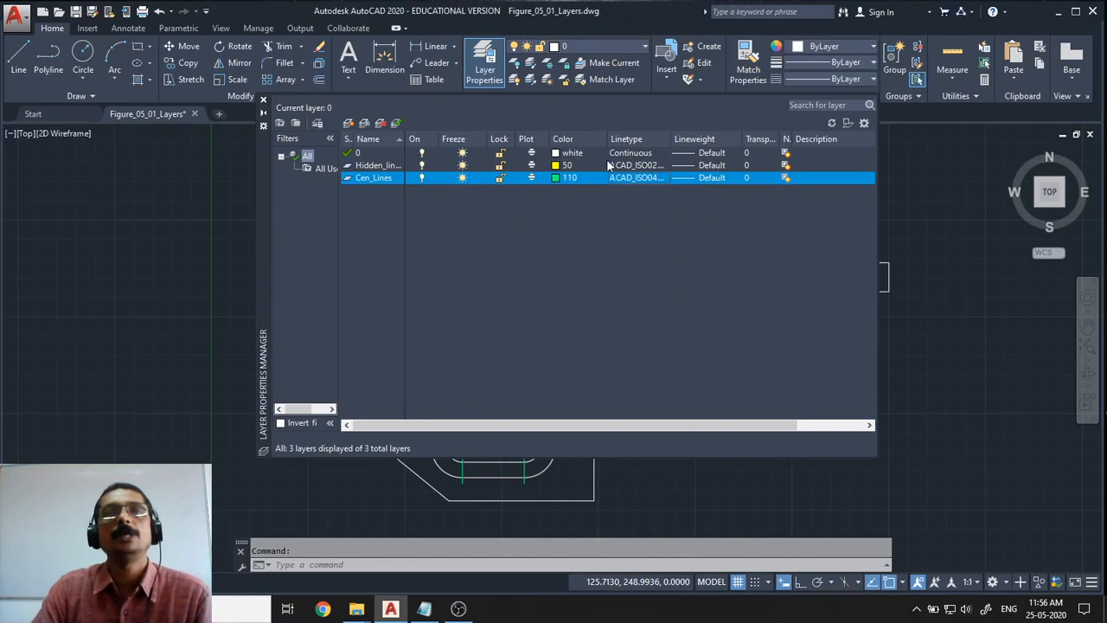
Set the lineweight of layer 0 to 0.40 mm
click(696, 154)
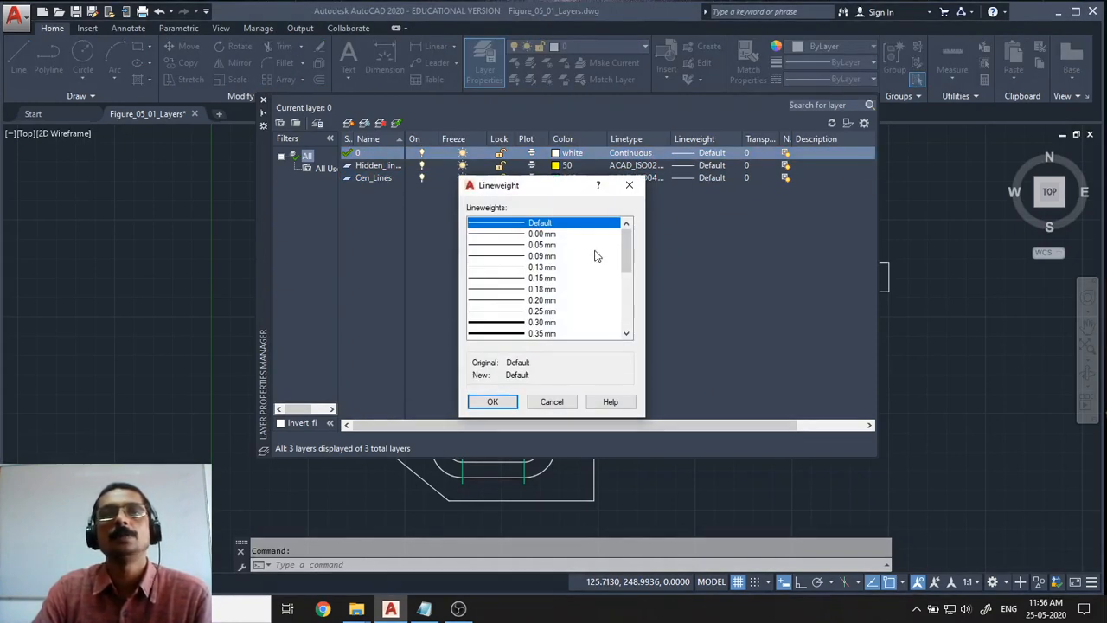
click(627, 334)
click(628, 335)
click(627, 335)
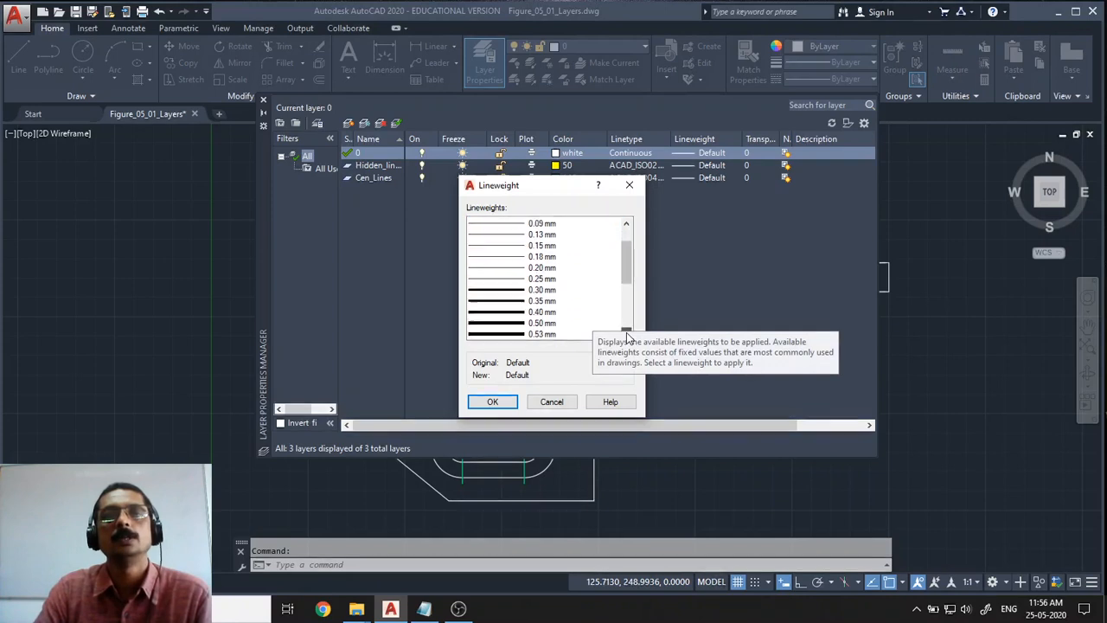
click(507, 313)
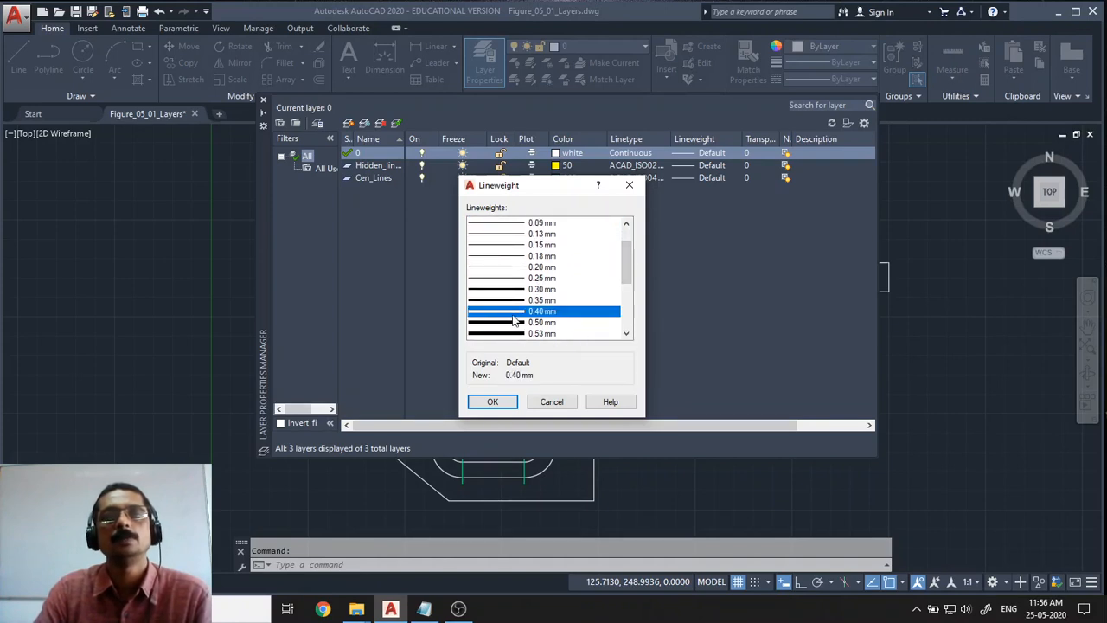
click(492, 403)
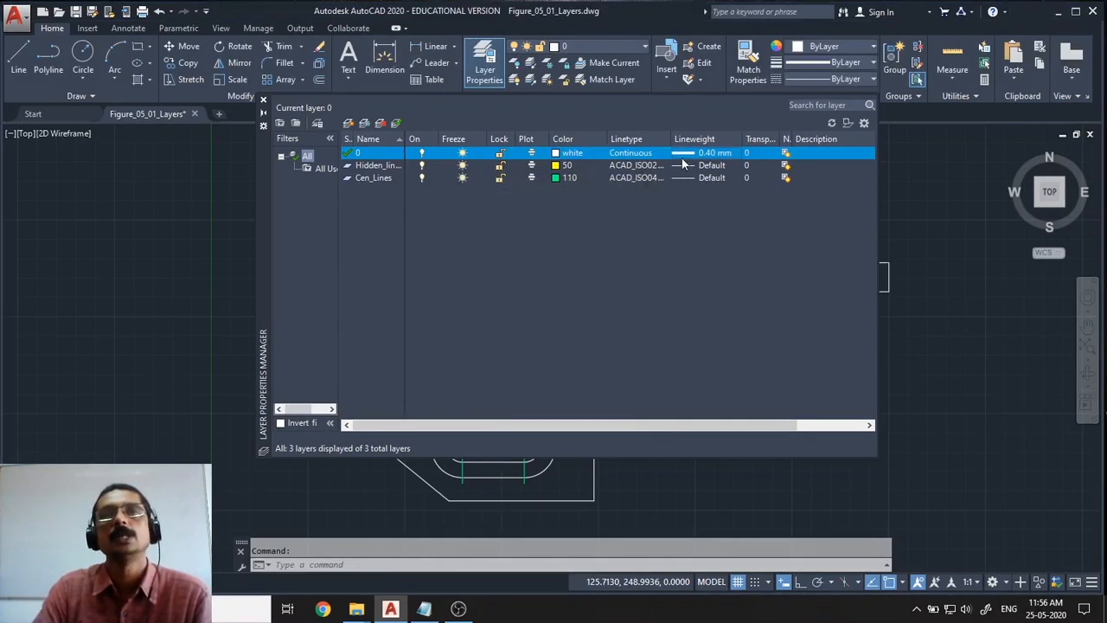
Set the lineweight of Cen_Lines to 0.20 mm and of the hidden-lines layer to 0.25 mm, and close the Layer Properties Manager
click(686, 178)
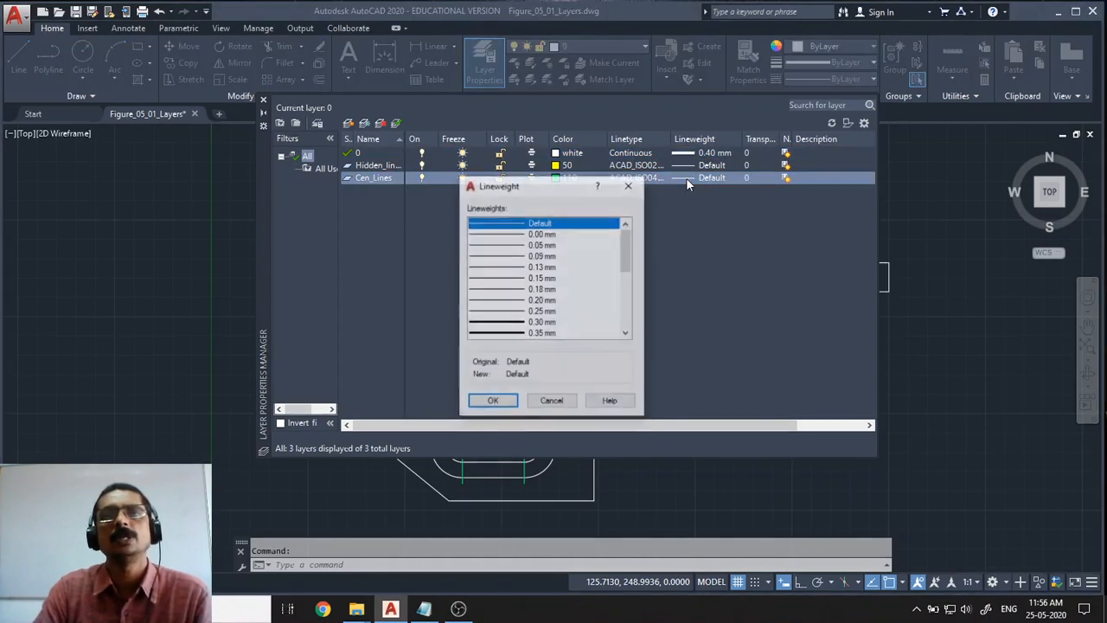
click(495, 304)
click(505, 403)
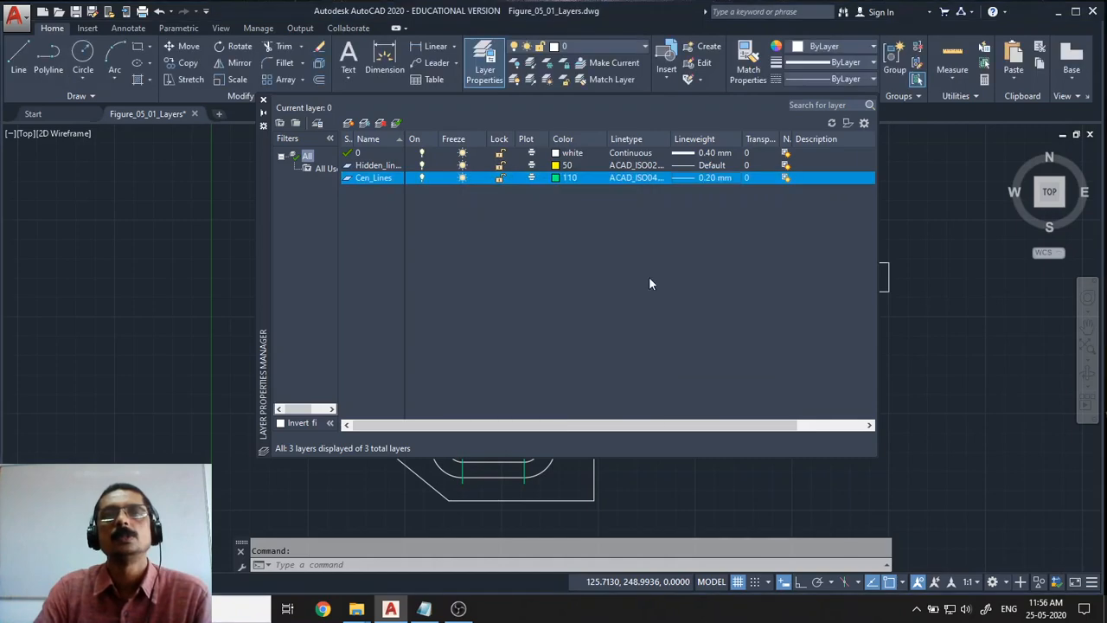
click(700, 166)
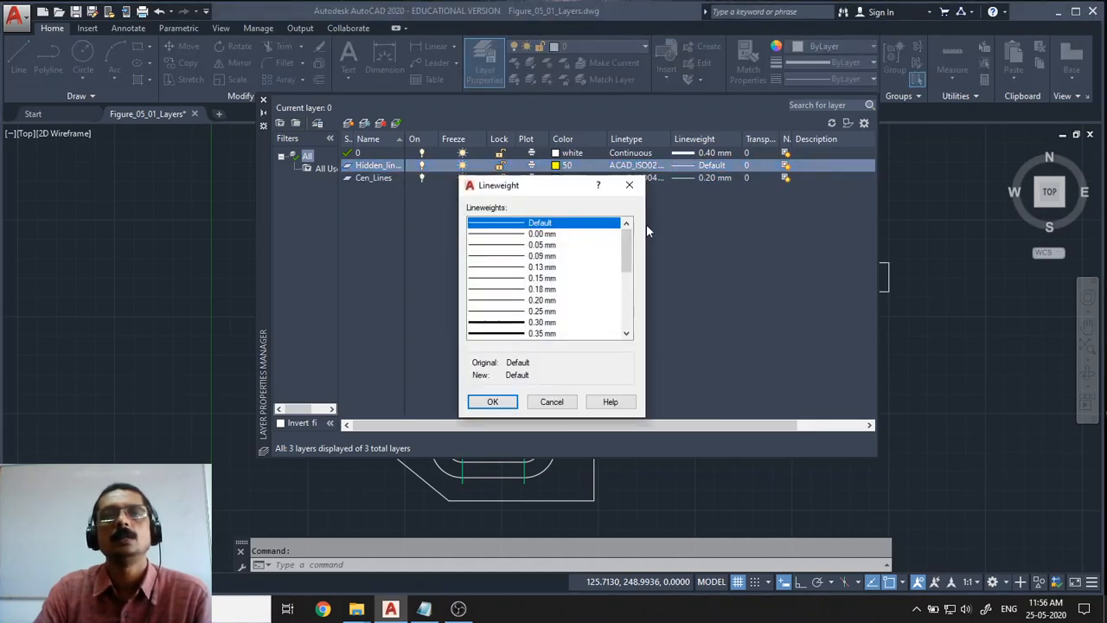
click(499, 311)
click(498, 403)
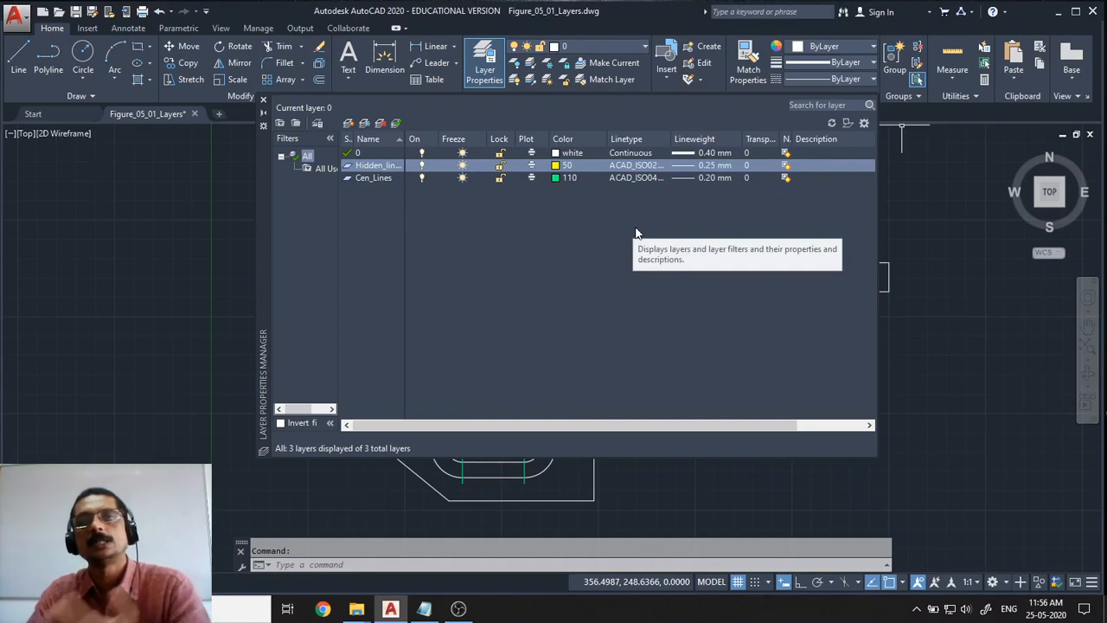
click(263, 99)
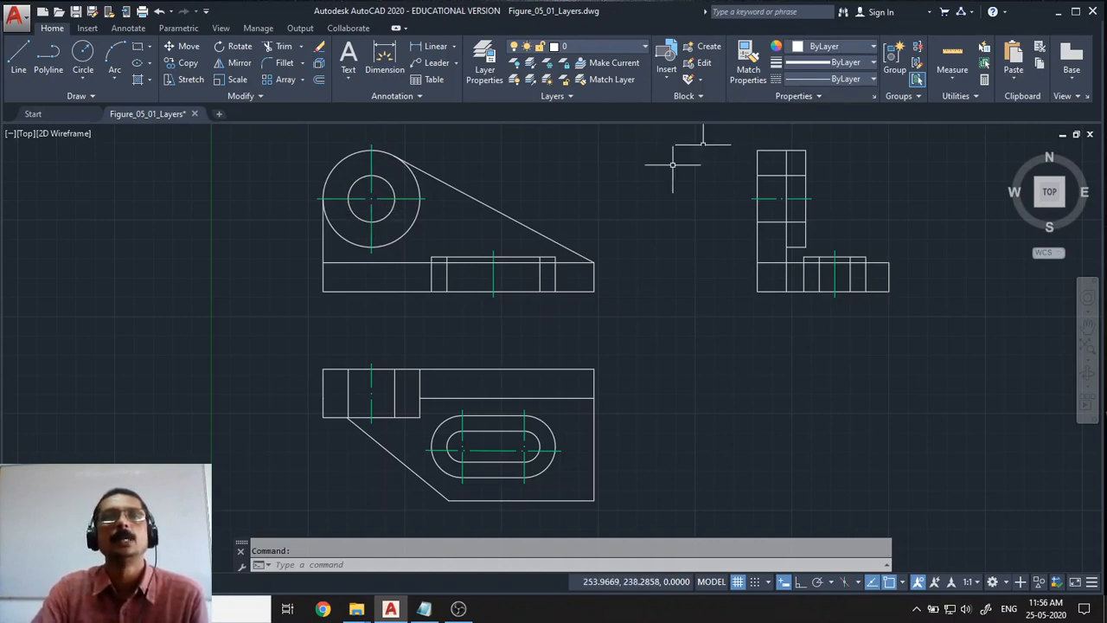
Move the inner slot edges in the front and side views and the hole edges in the top view to the Hidden_lines layer
click(447, 280)
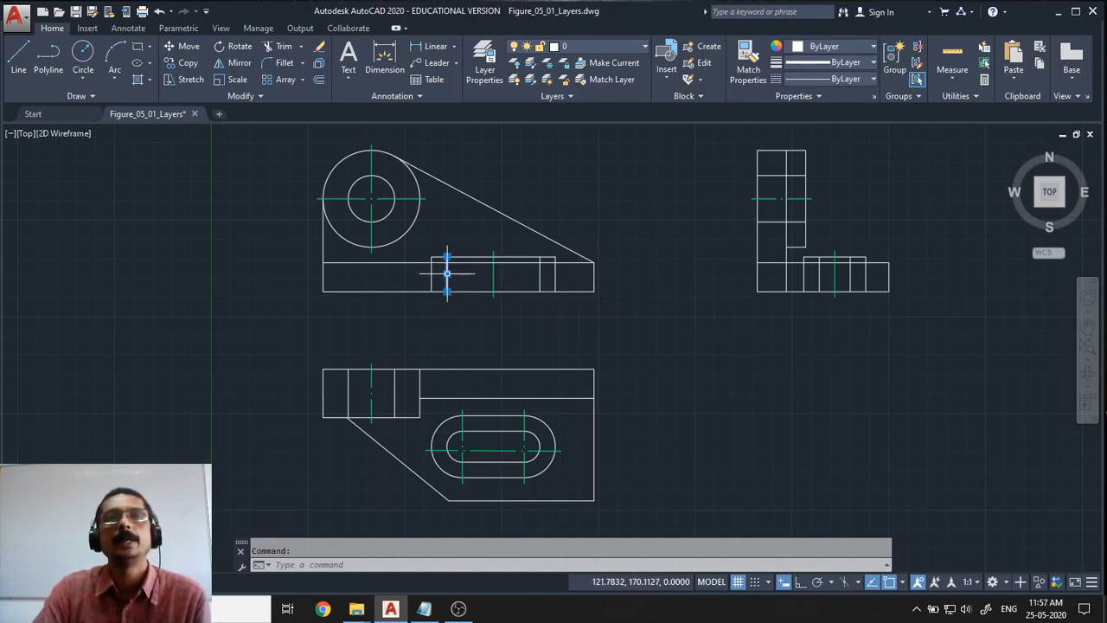
click(540, 275)
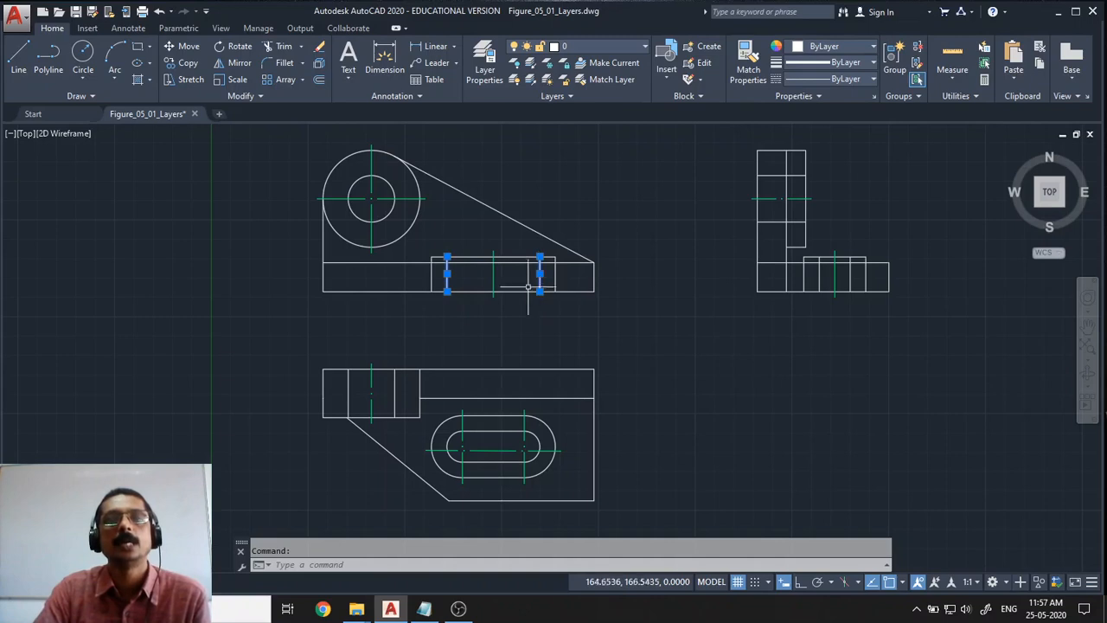
click(348, 391)
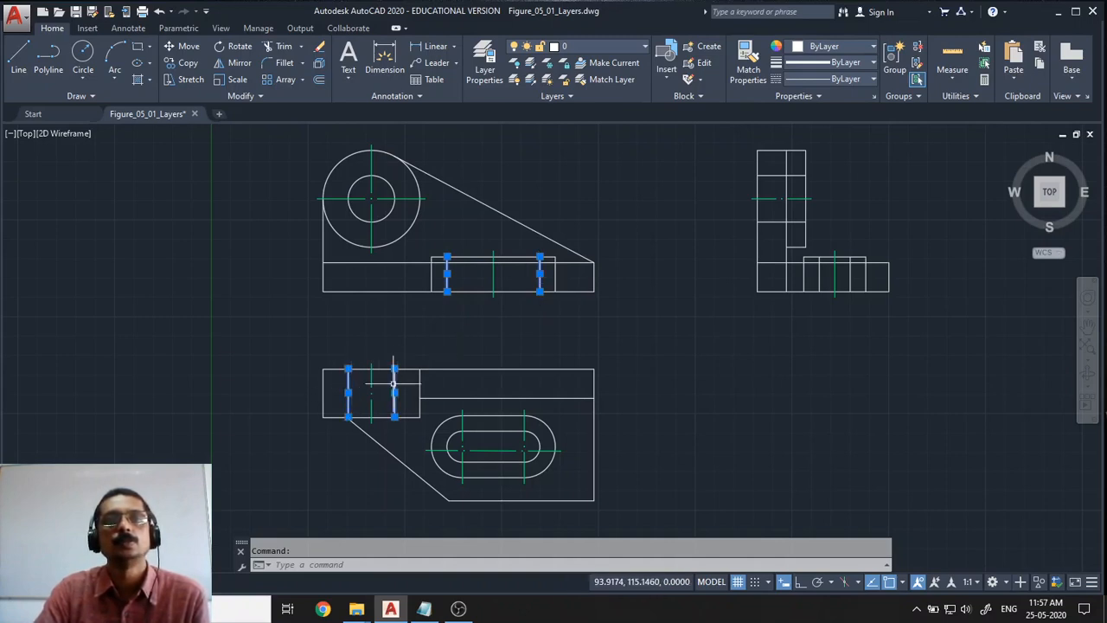
click(819, 275)
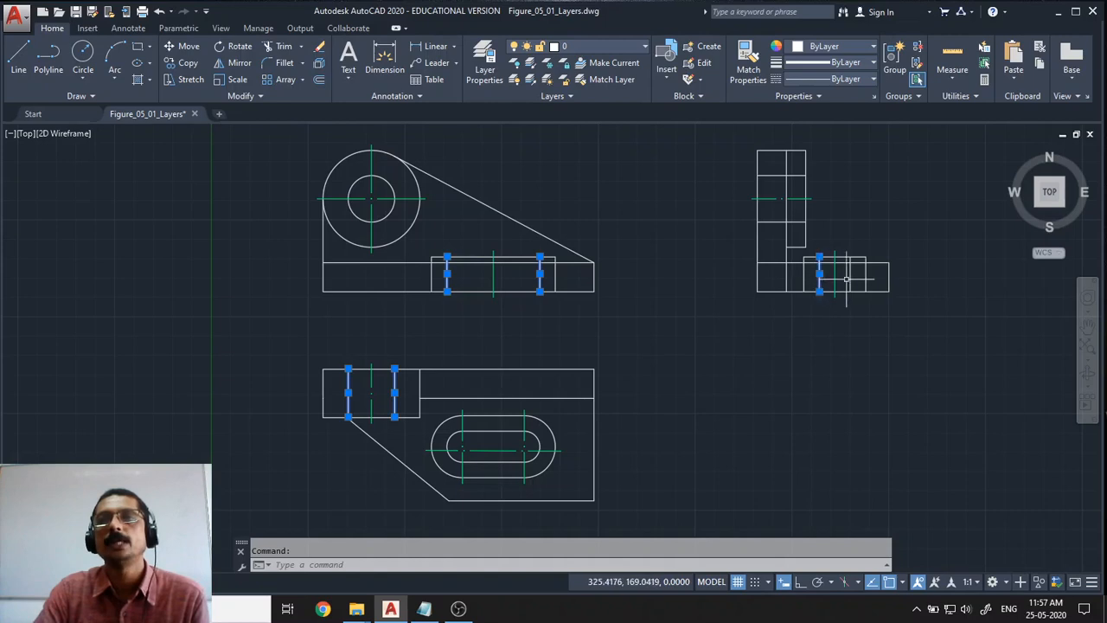
click(853, 277)
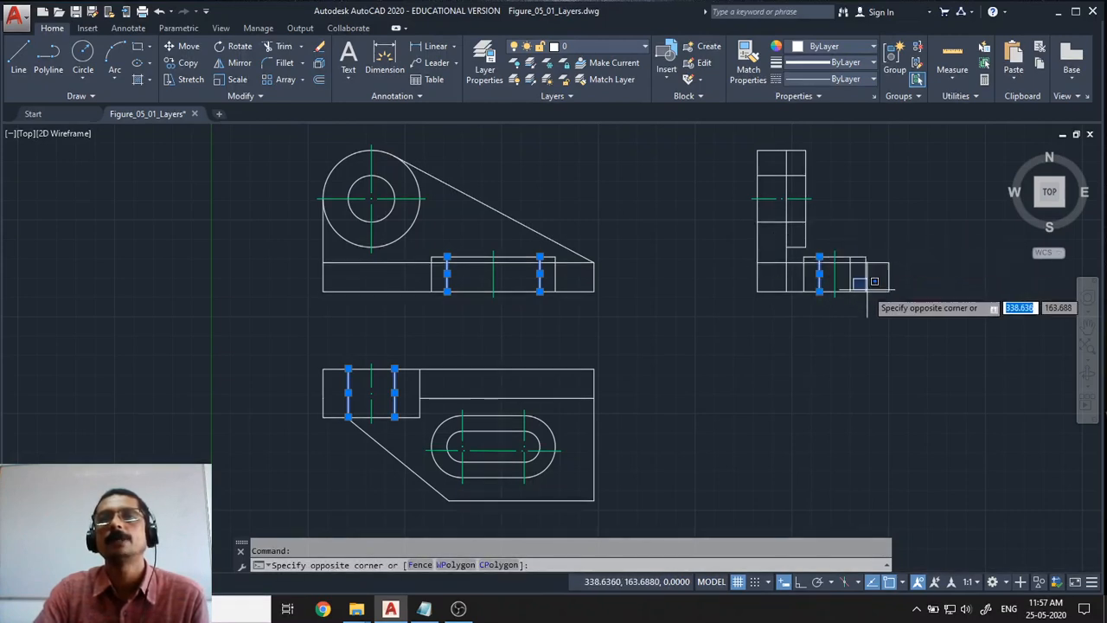
click(843, 299)
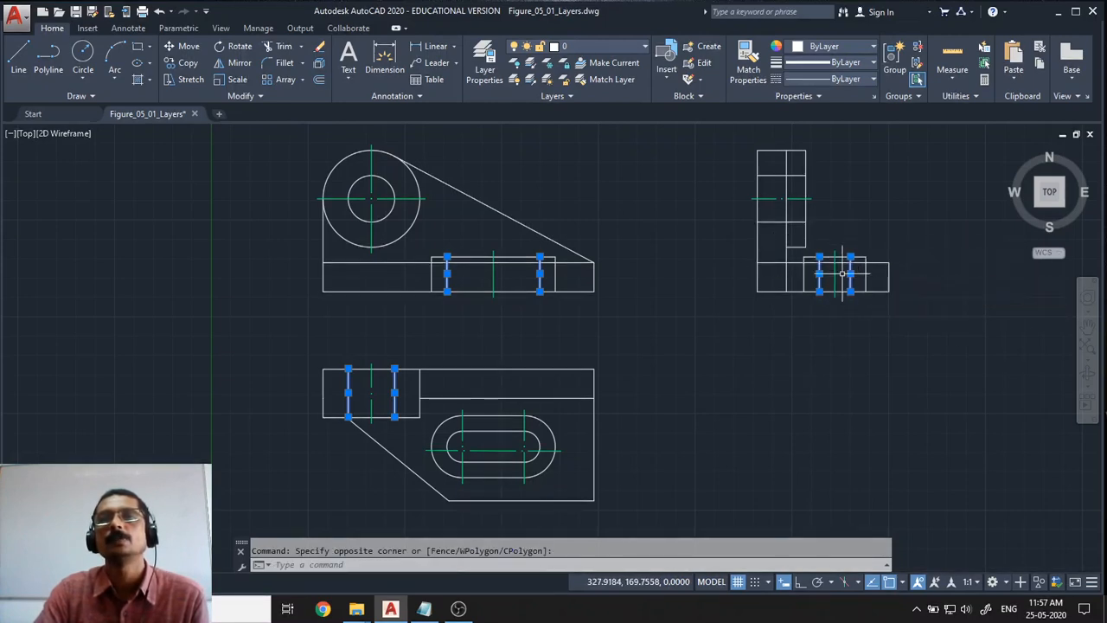
click(606, 47)
click(586, 97)
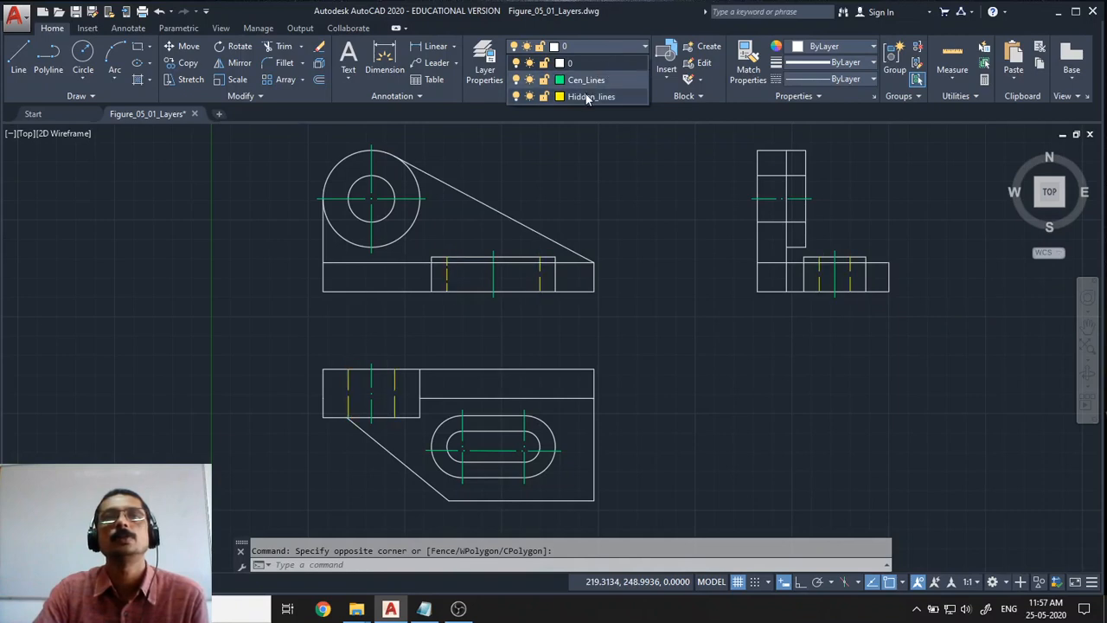
click(587, 97)
key(Escape)
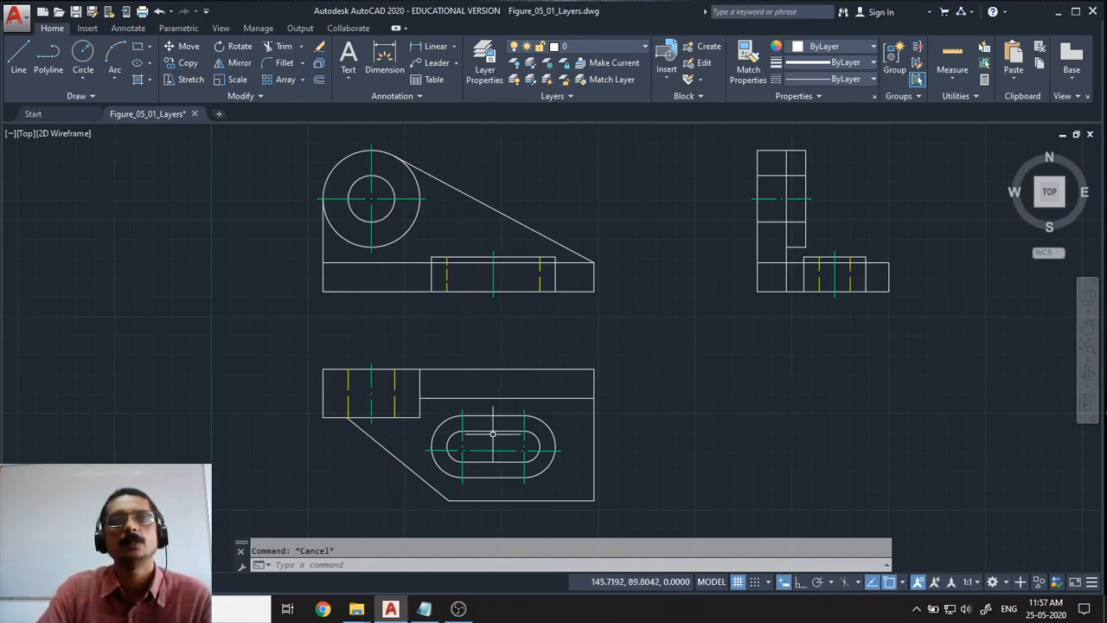
Examine how the centre lines' dashes and dots fall across the slot in the top view
scroll(650, 437, up, 2)
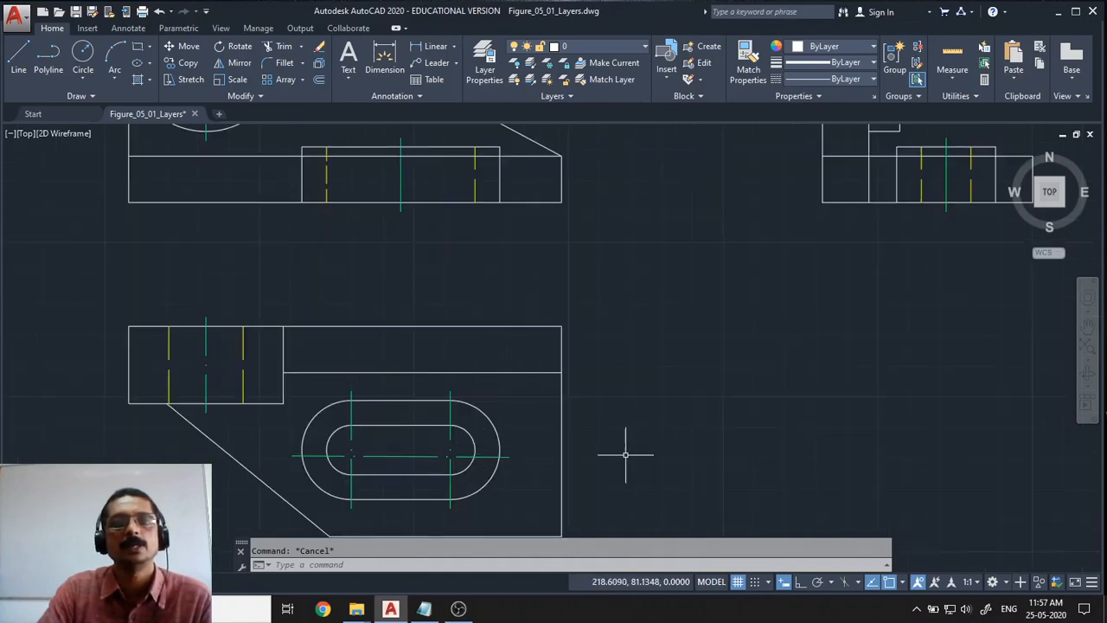
middle_drag(626, 455, 709, 317)
scroll(459, 351, up, 4)
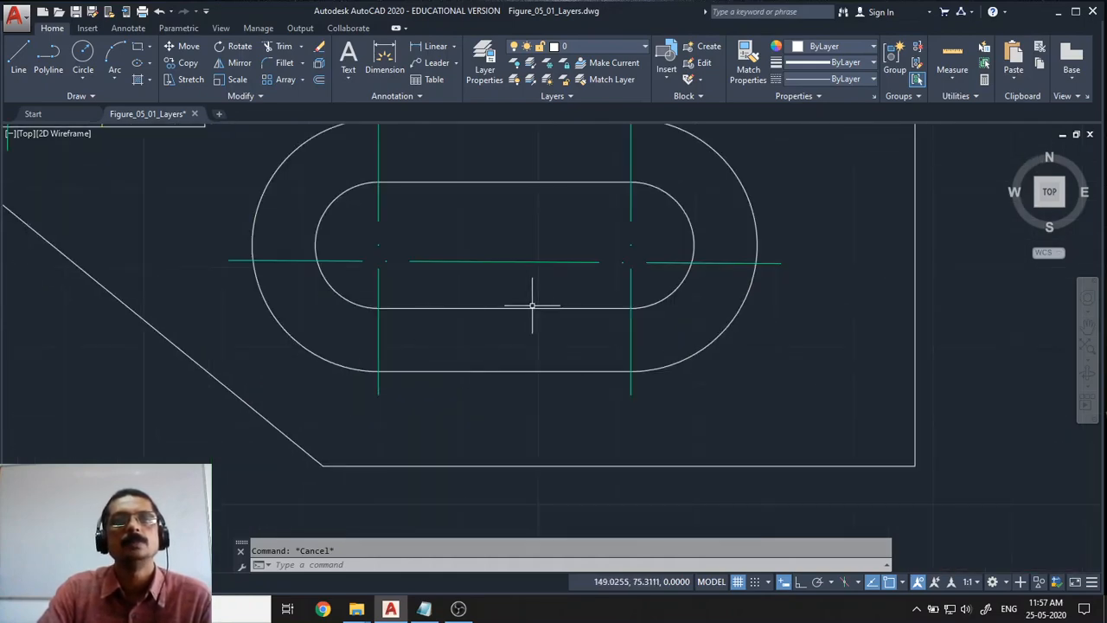
scroll(532, 305, down, 5)
mouse_move(863, 257)
middle_down()
mouse_move(779, 389)
mouse_move(606, 401)
mouse_move(594, 376)
mouse_move(685, 378)
middle_up()
scroll(776, 383, down, 2)
scroll(776, 383, down, 3)
scroll(603, 377, up, 3)
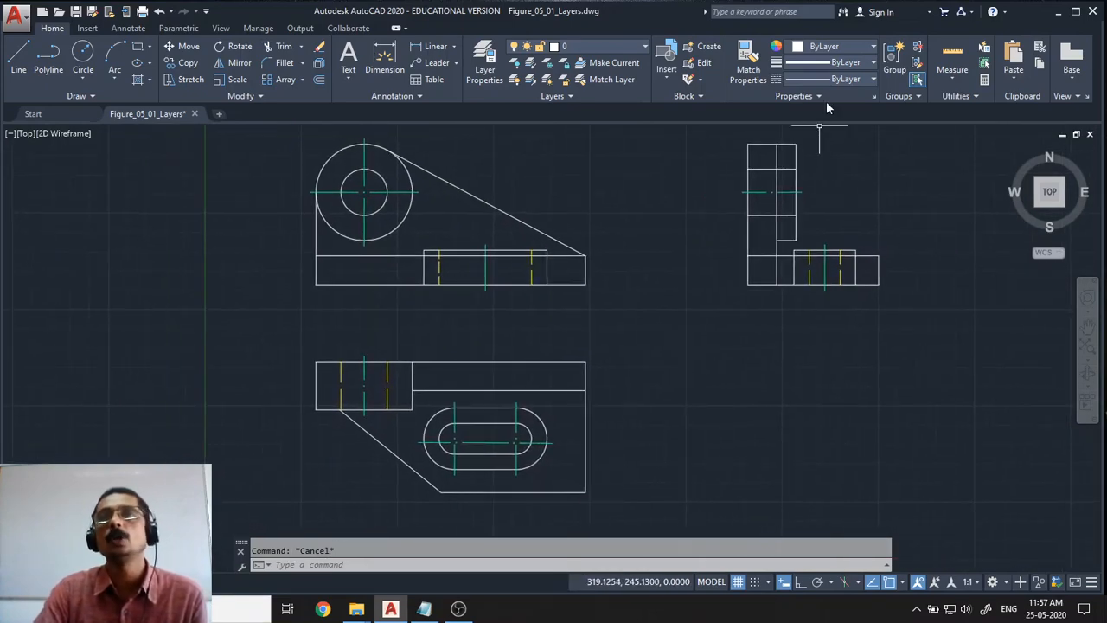
Set the current object scale to 0.5 in the Linetype Manager
click(873, 96)
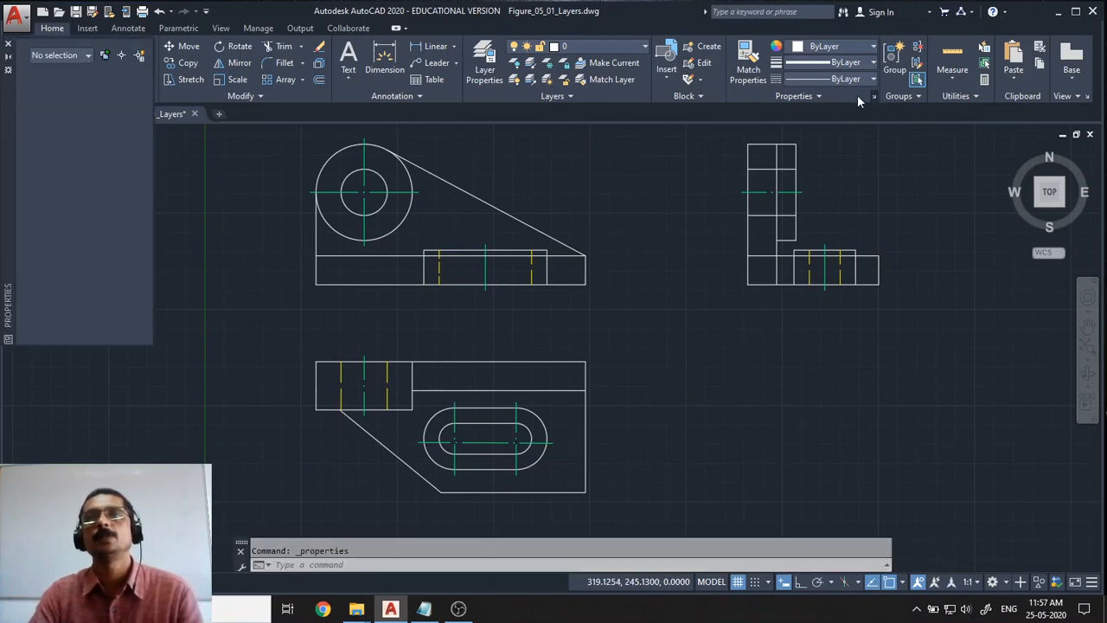
click(8, 45)
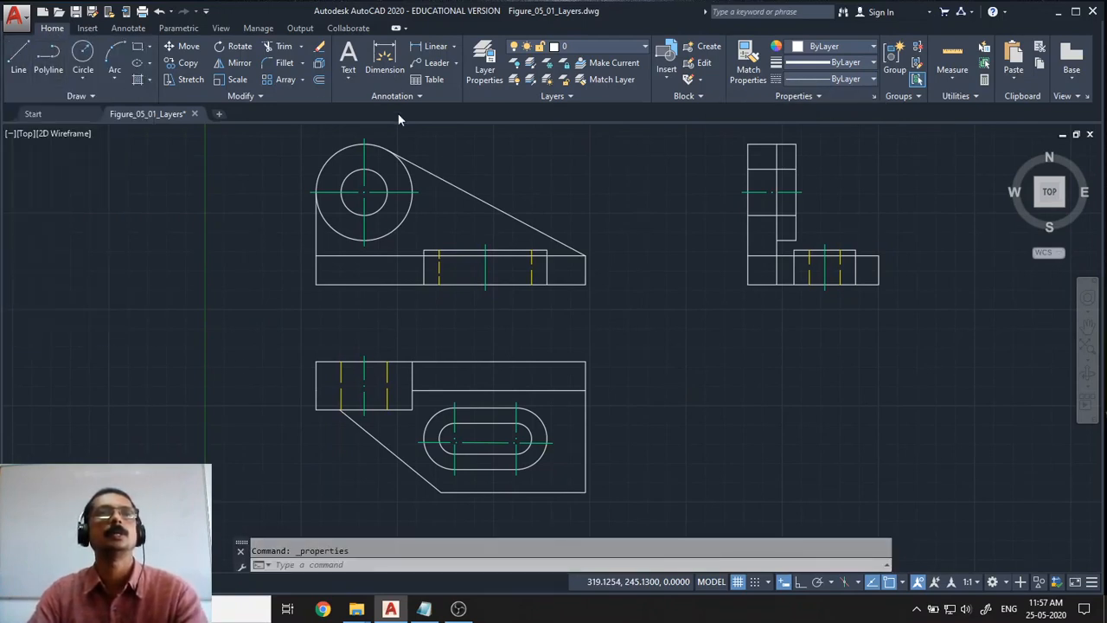
click(869, 78)
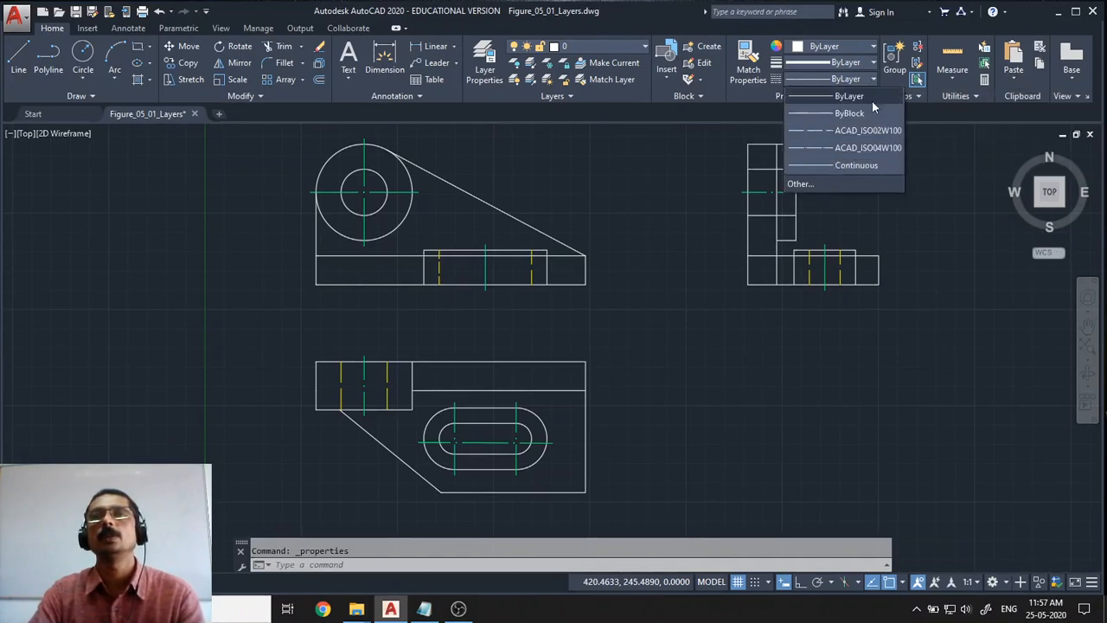
click(803, 185)
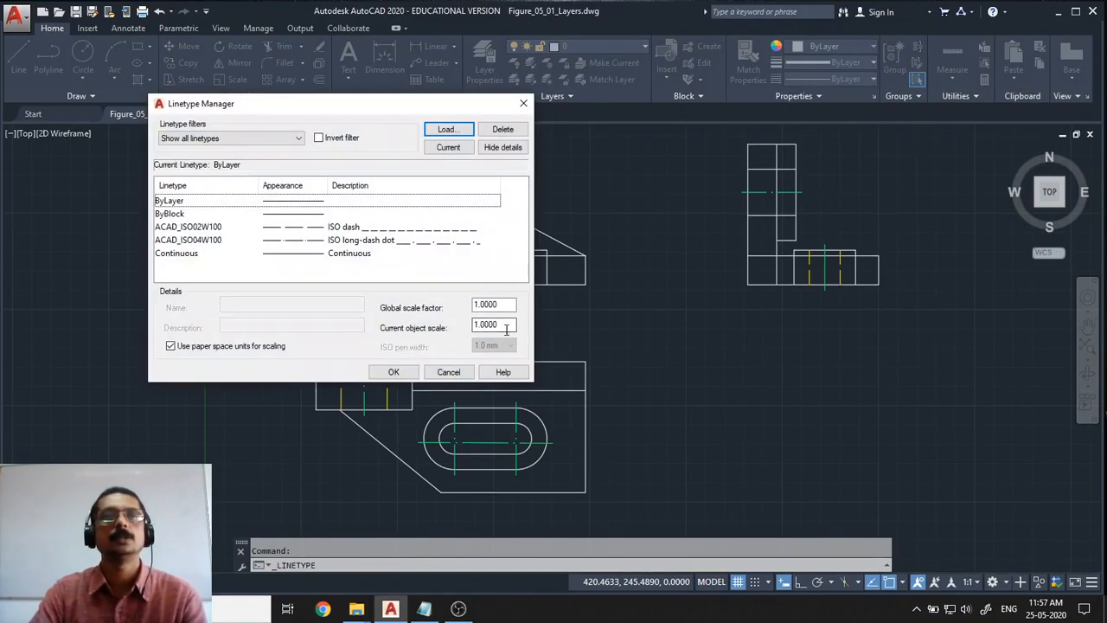
double_click(507, 330)
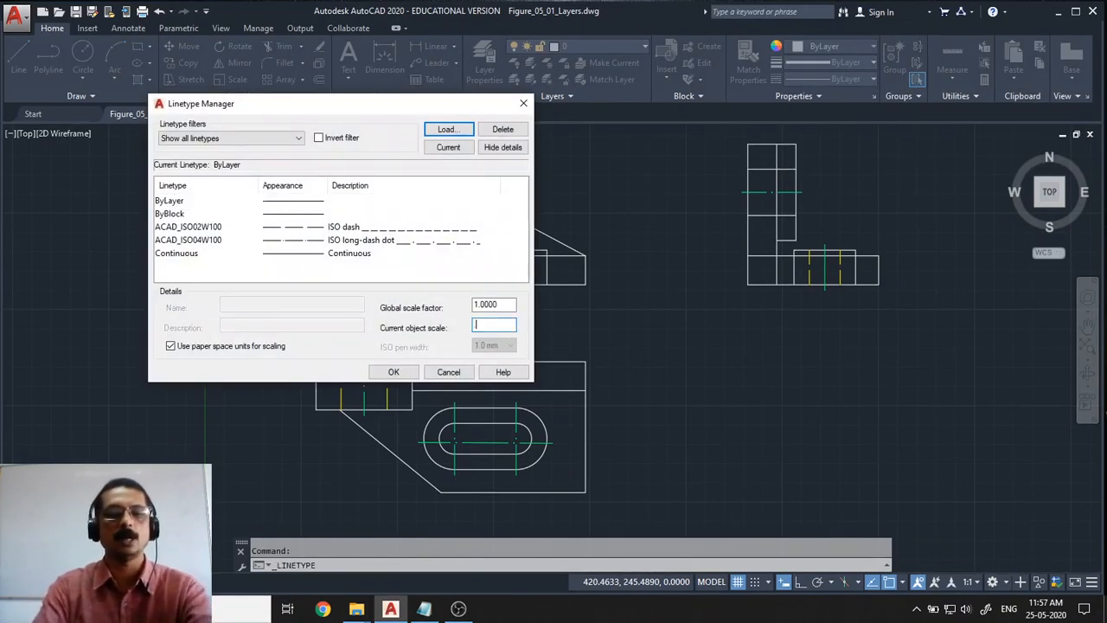
click(391, 373)
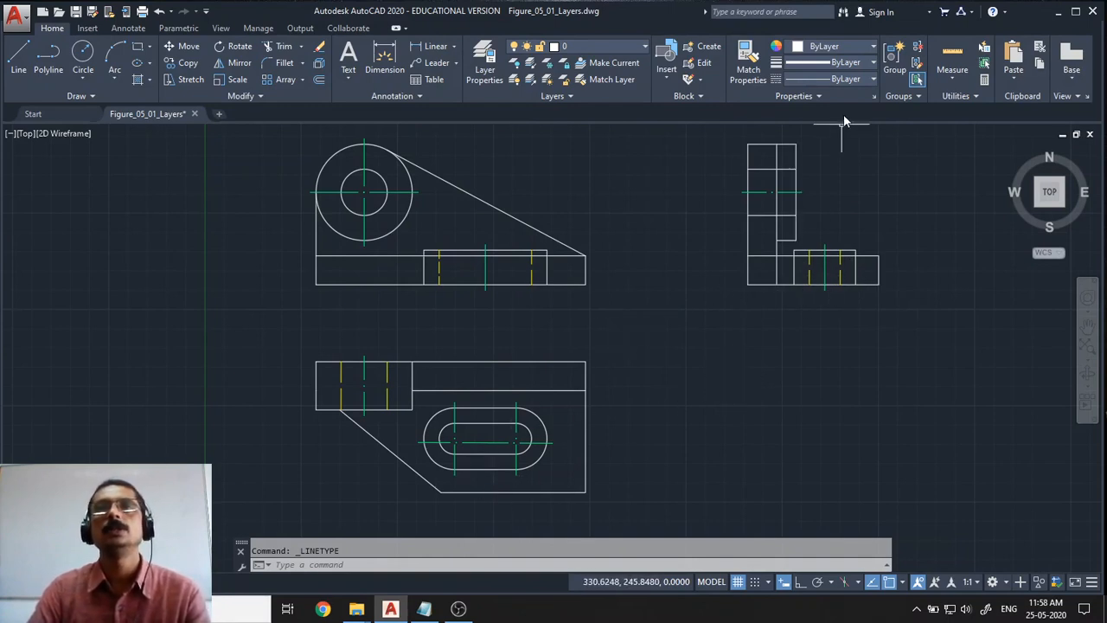
Reset the current object scale to 1 and set the global linetype scale factor to 0.5
click(874, 80)
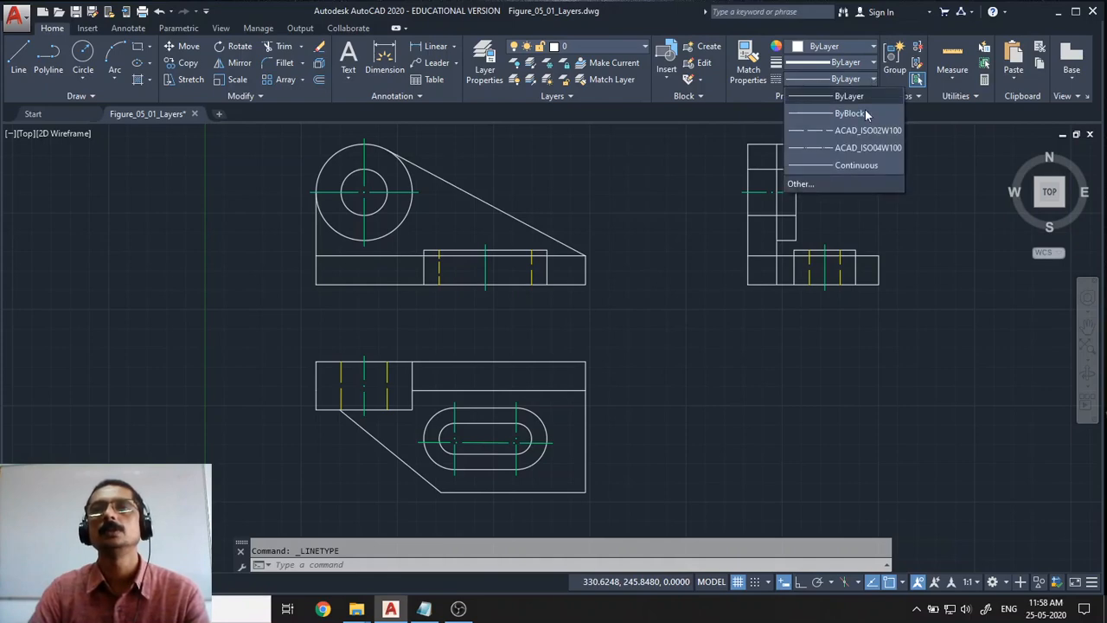
click(820, 178)
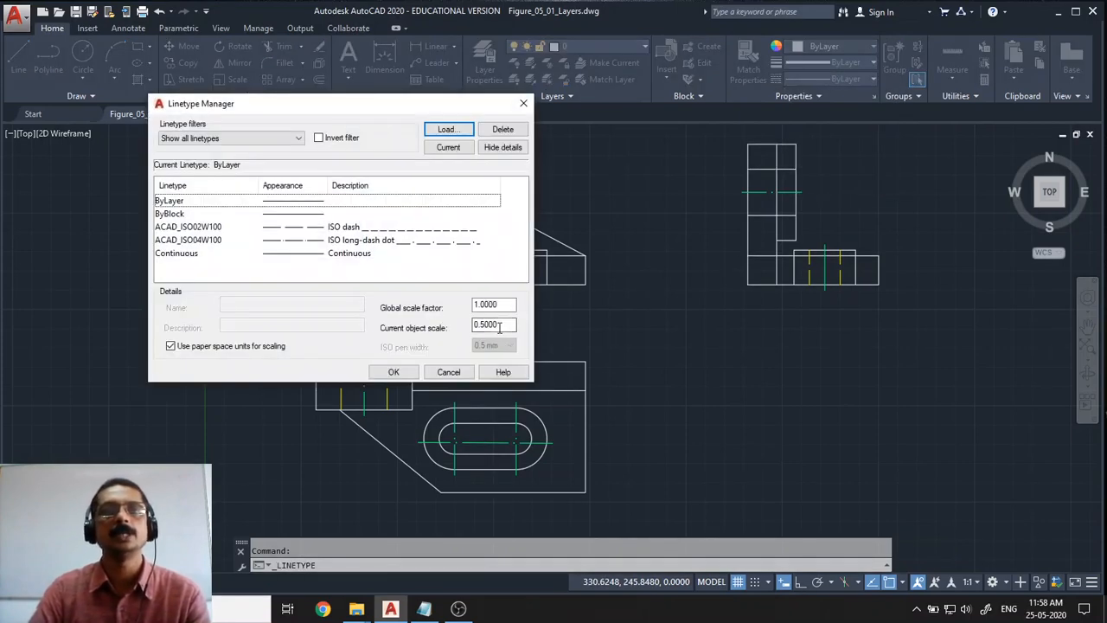
click(500, 324)
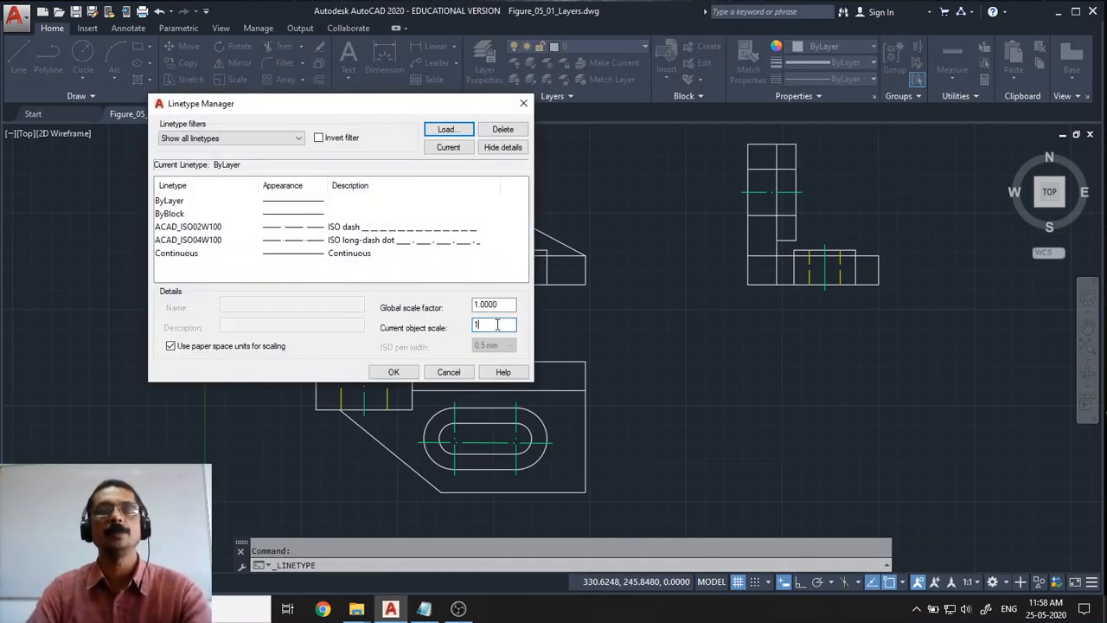
key(BackSpace)
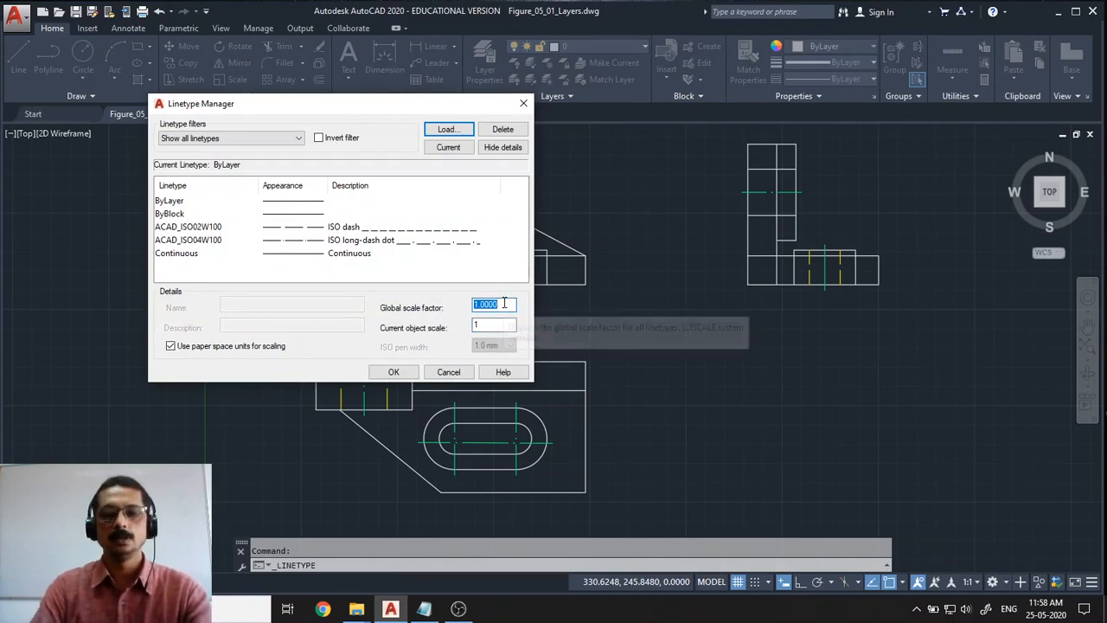
click(406, 379)
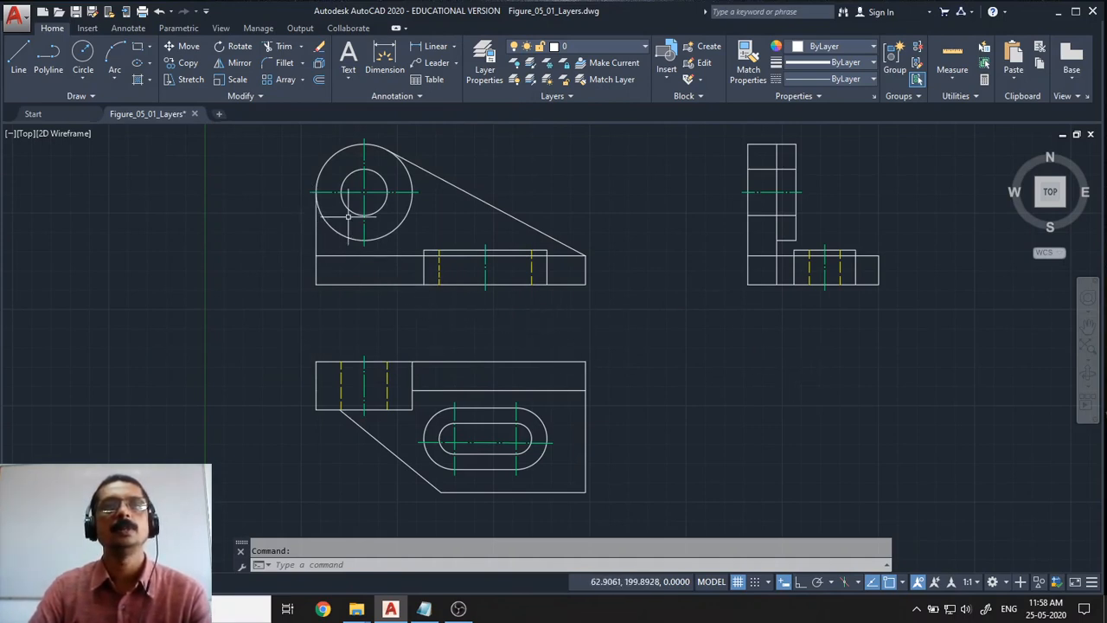
Set the global scale factor for linetypes to 0.3 in the Linetype Manager
click(873, 79)
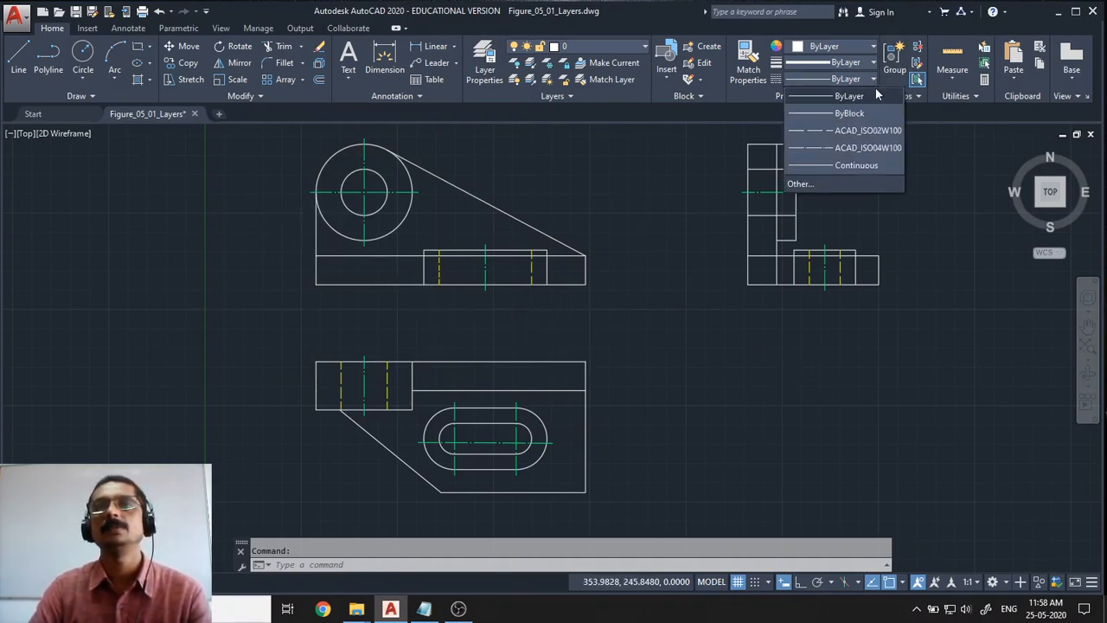
click(813, 183)
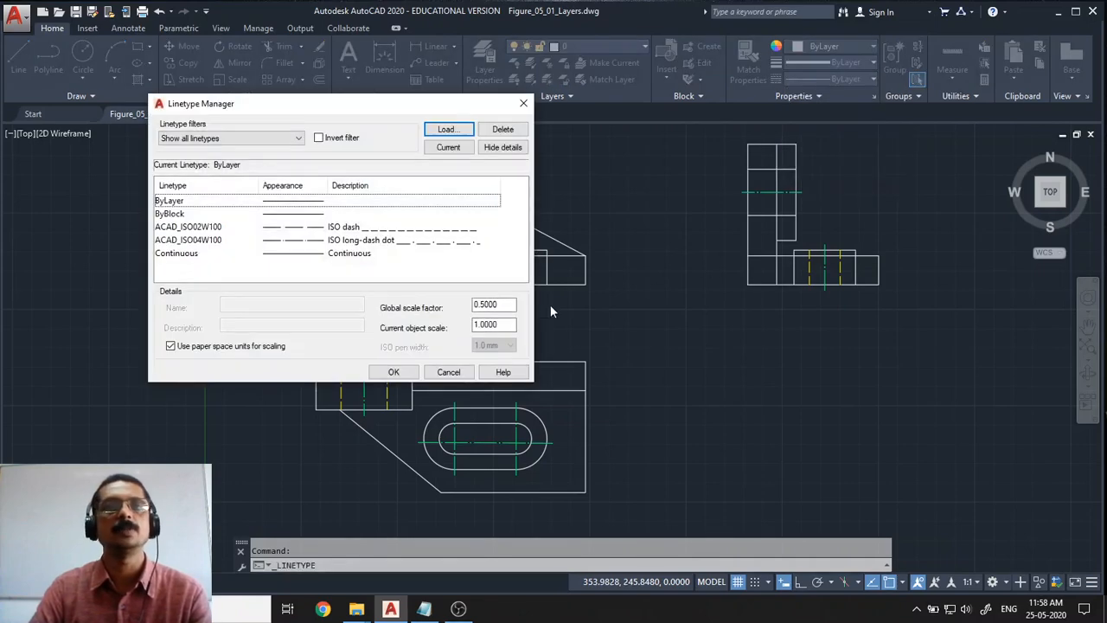
click(482, 305)
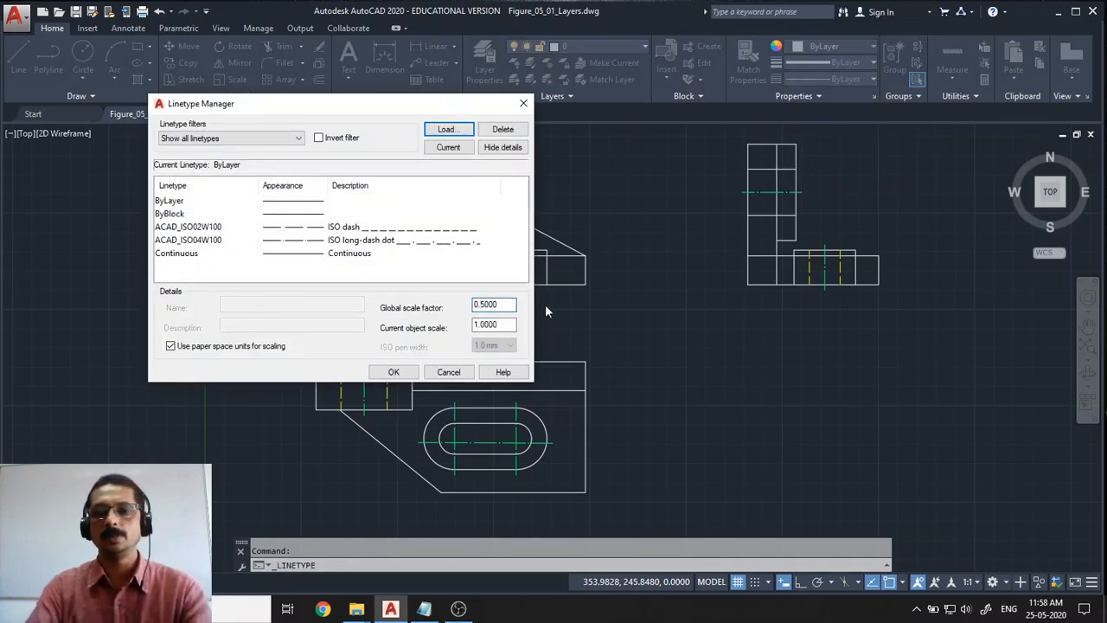
key(Delete)
text(3)
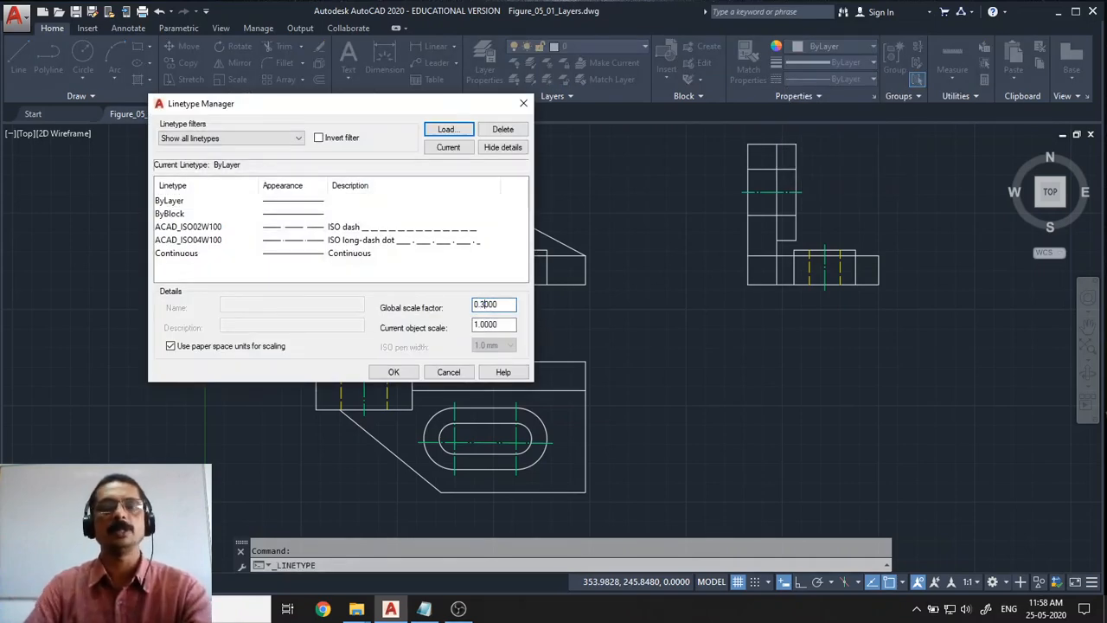
click(394, 372)
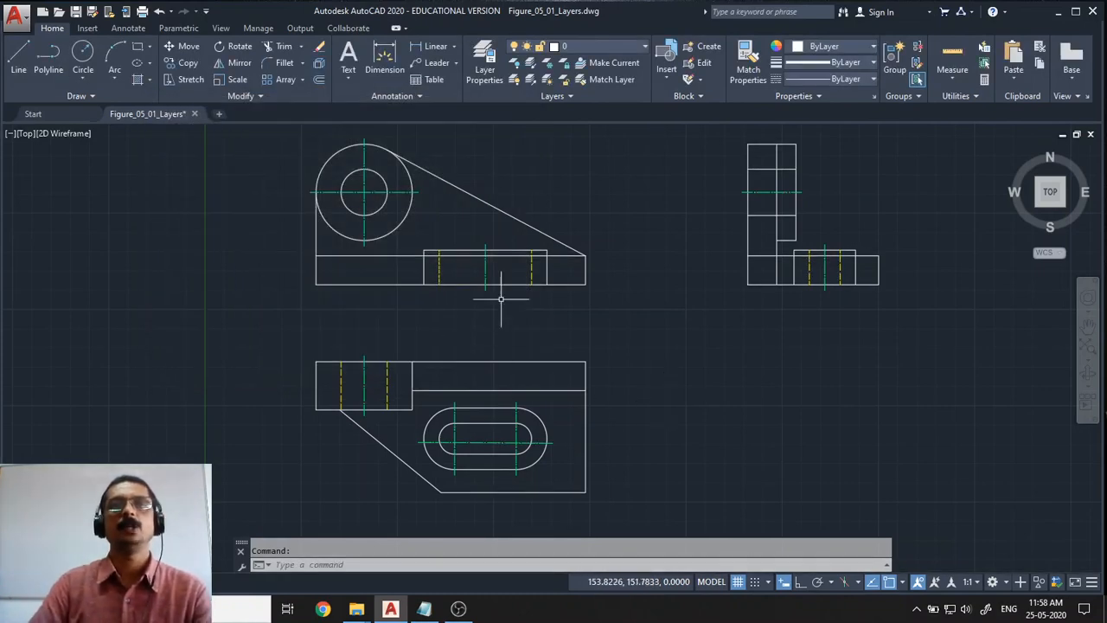
Examine the dash spacing of the hidden and centre lines across the front, side and top views
scroll(452, 321, up, 2)
scroll(494, 334, down, 2)
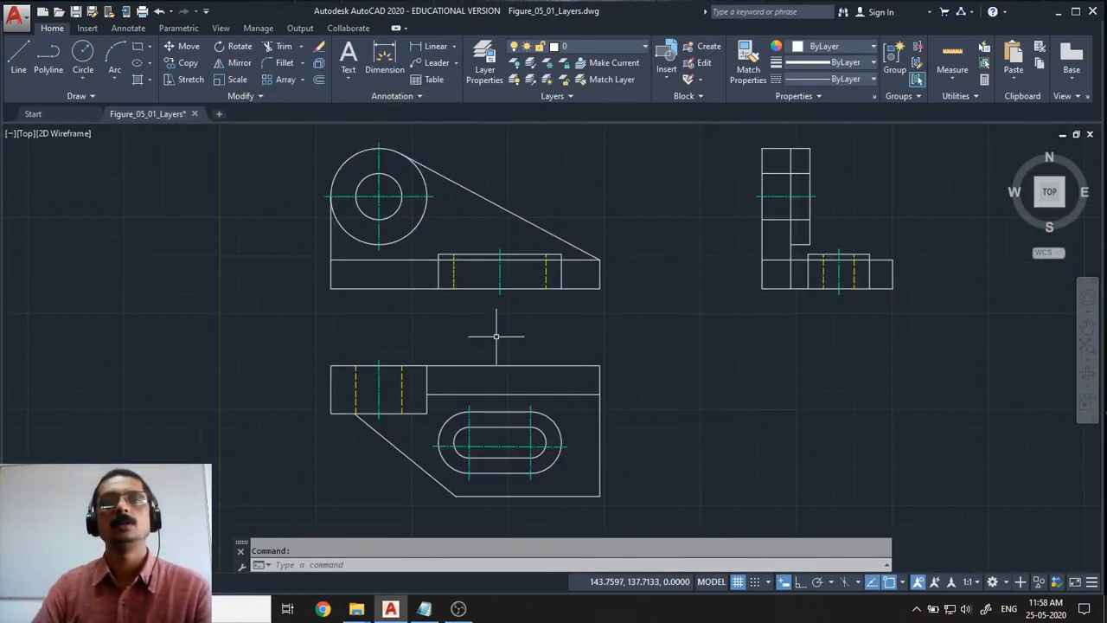
scroll(672, 371, up, 1)
scroll(684, 378, down, 1)
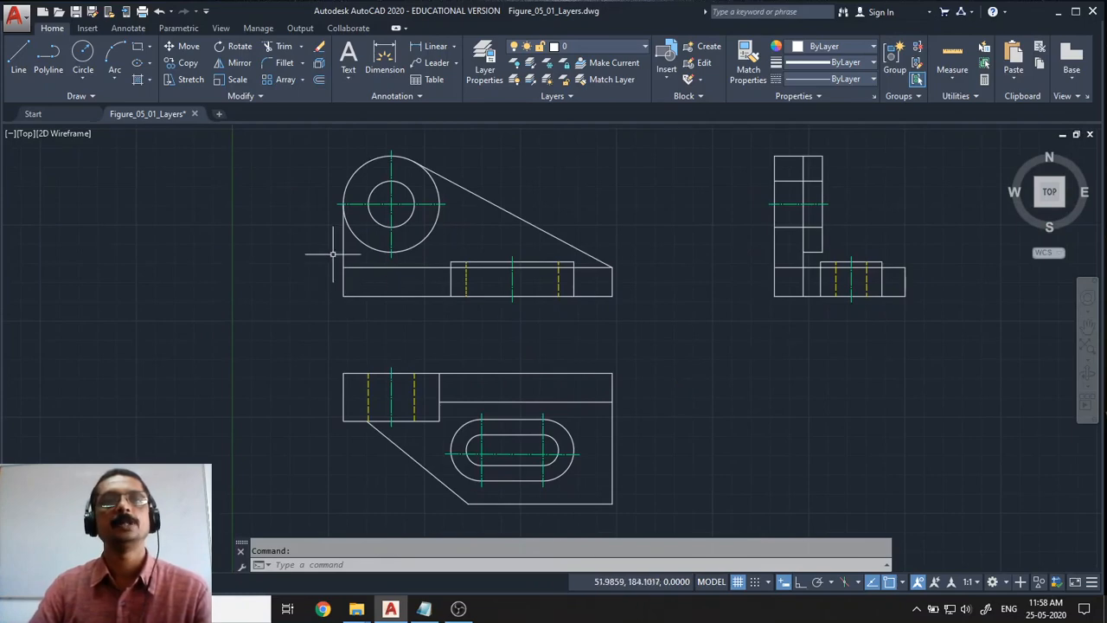
scroll(502, 389, up, 2)
mouse_move(556, 440)
middle_down()
mouse_move(547, 332)
mouse_move(504, 396)
middle_up()
scroll(736, 383, down, 3)
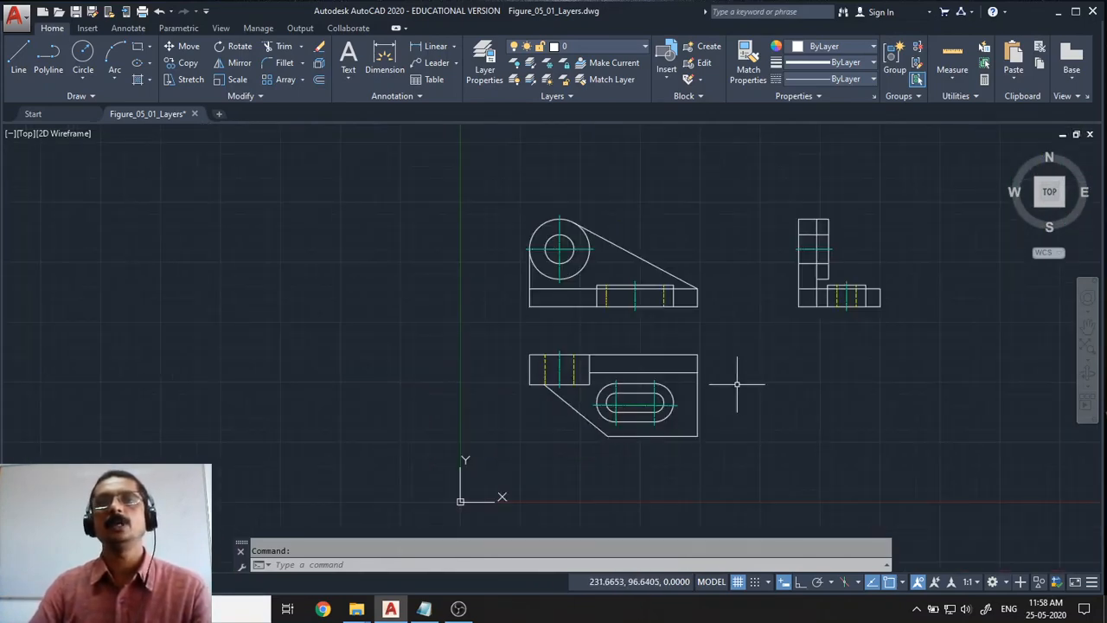
scroll(737, 383, up, 2)
mouse_move(734, 375)
middle_down()
mouse_move(754, 366)
mouse_move(573, 396)
mouse_move(719, 400)
middle_up()
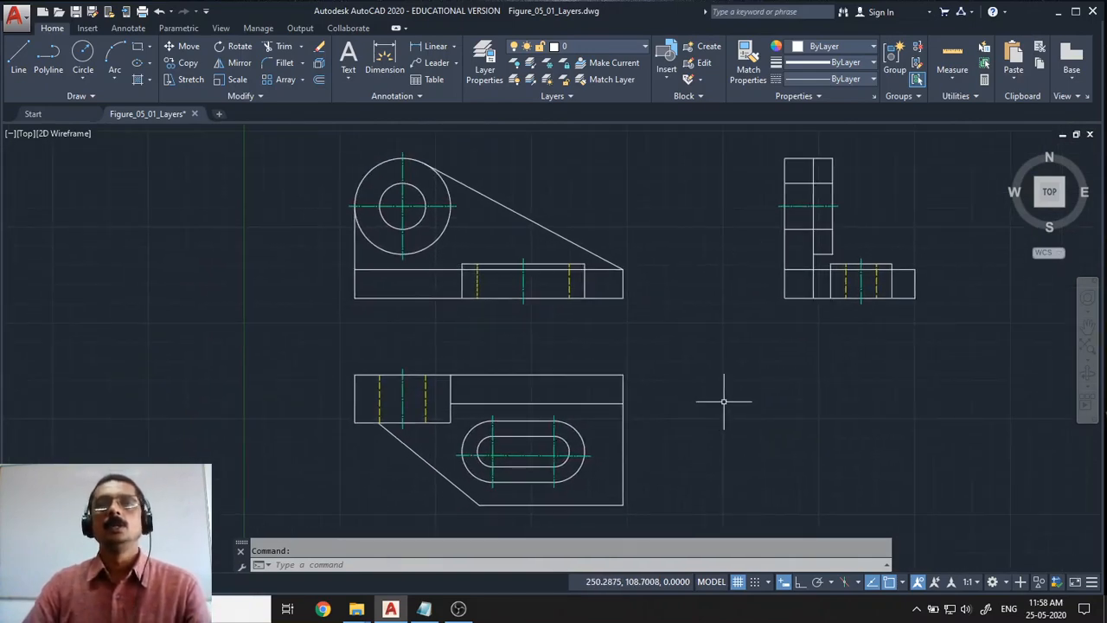